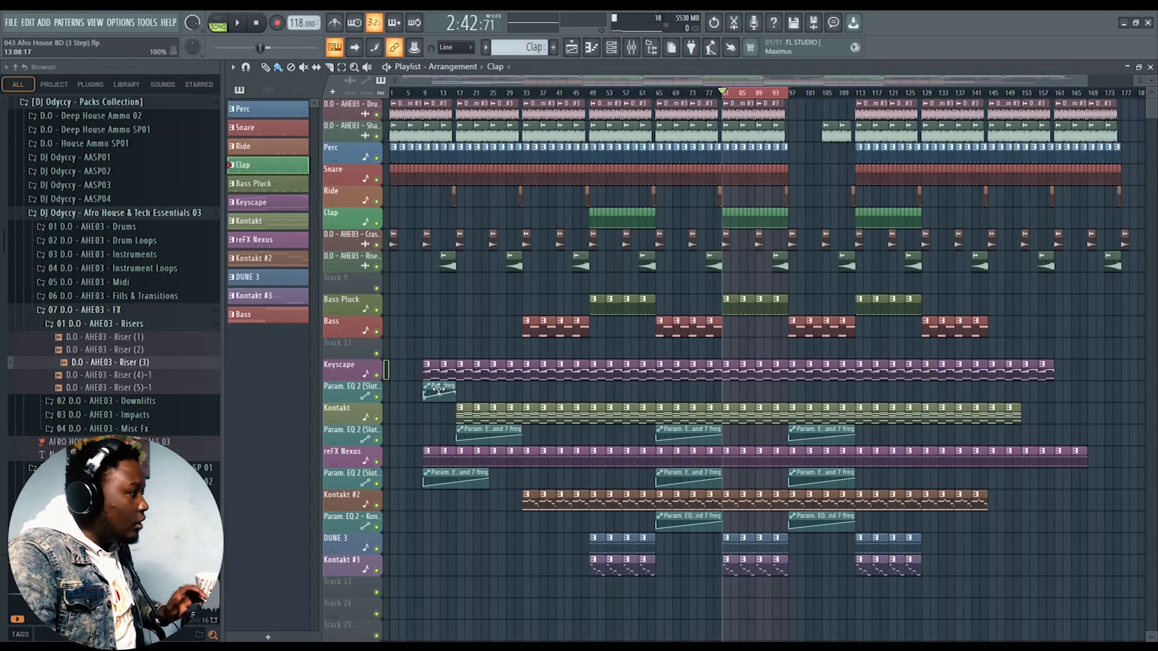
- Solo the Keyscape track in the playlist, select its pattern and start playback
ctrl+click(377, 375)
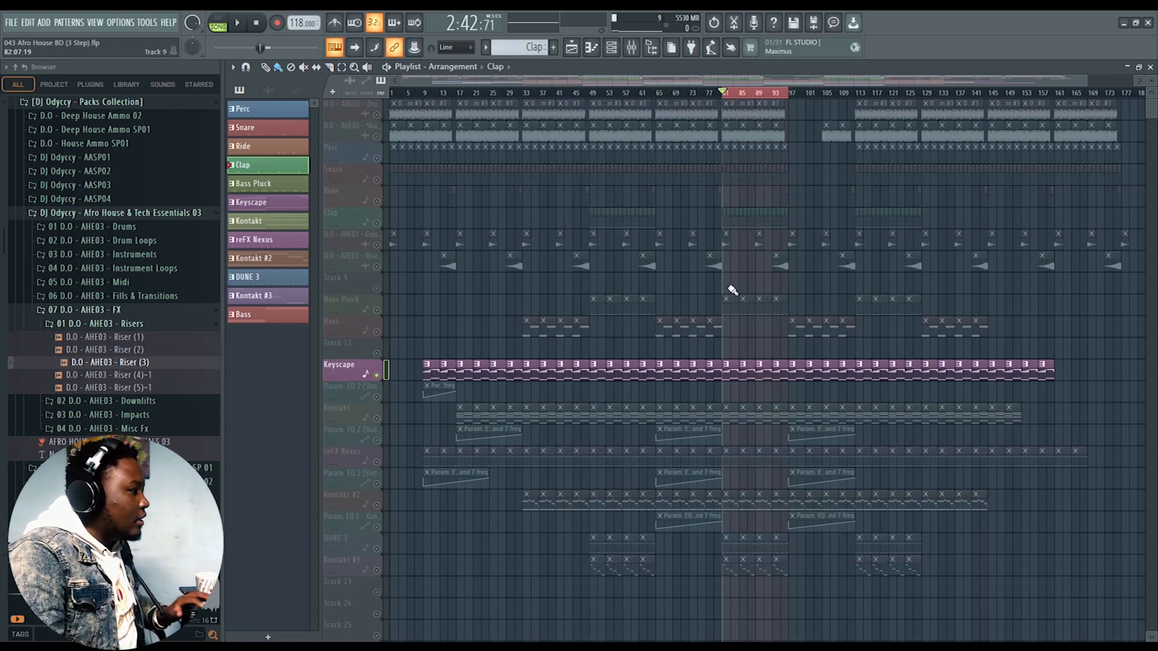
click(730, 376)
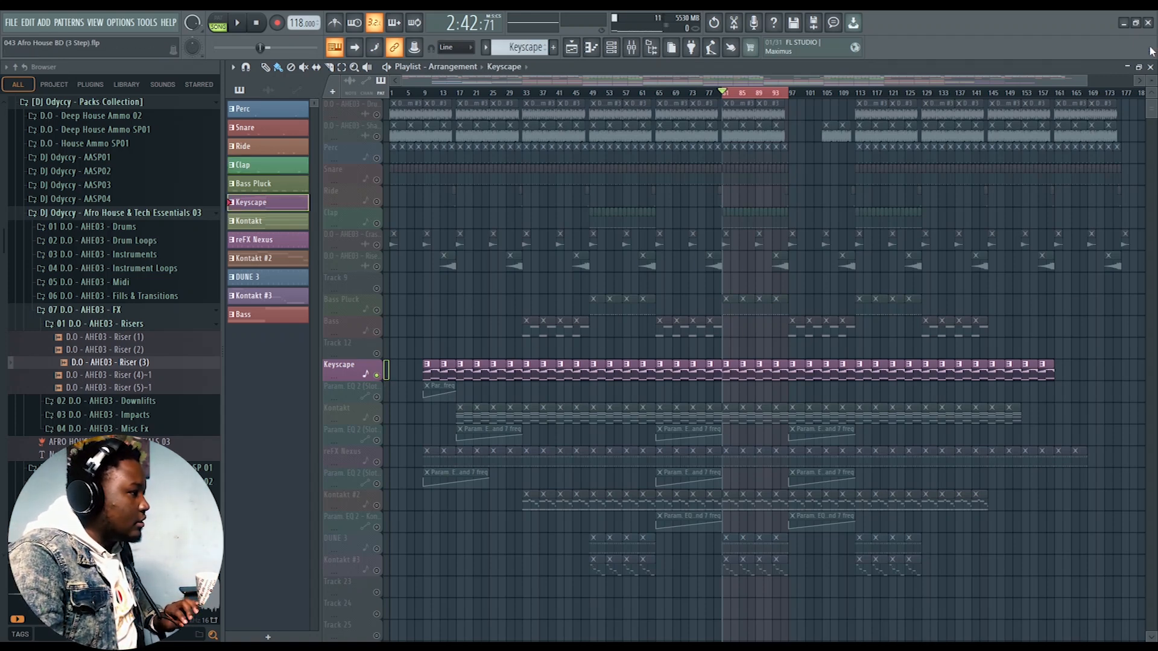
click(1150, 67)
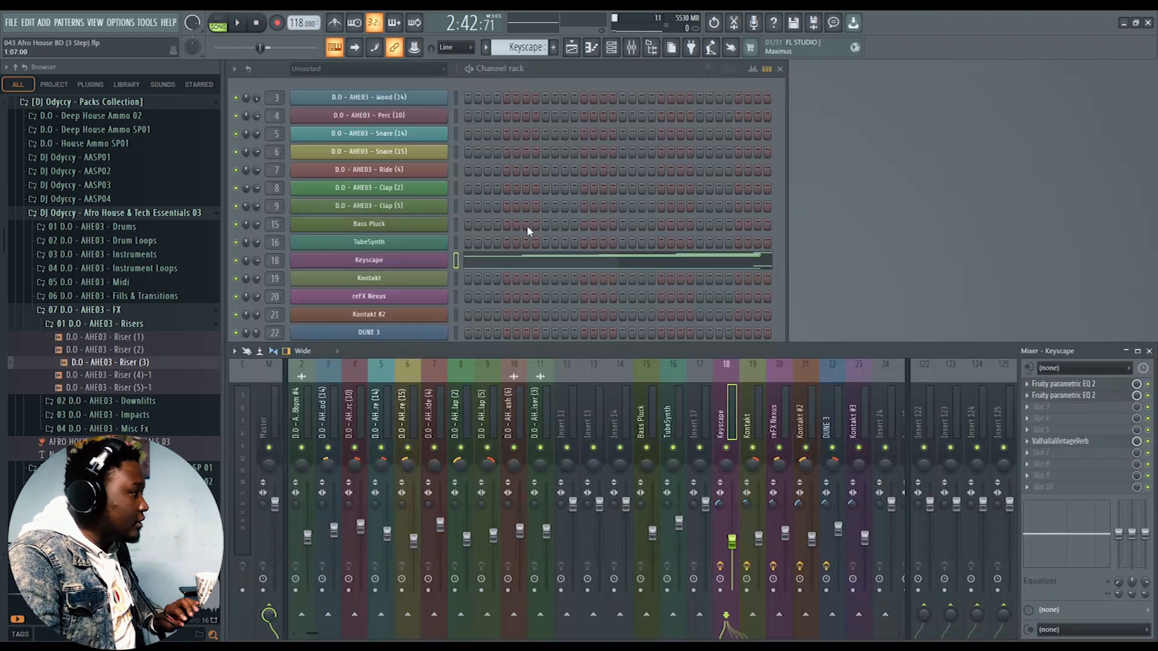
key(space)
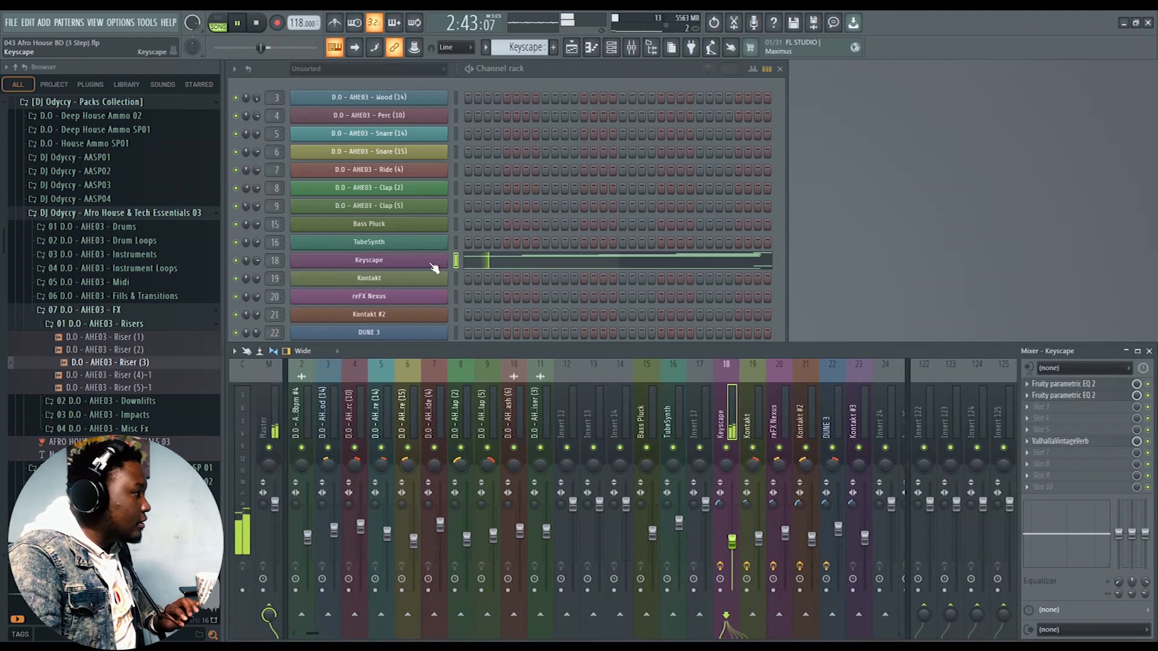
- Examine the Keyscape notes in the piano roll during playback, stopping once they have been heard
click(514, 259)
scroll(801, 269, up, 2)
scroll(801, 269, down, 5)
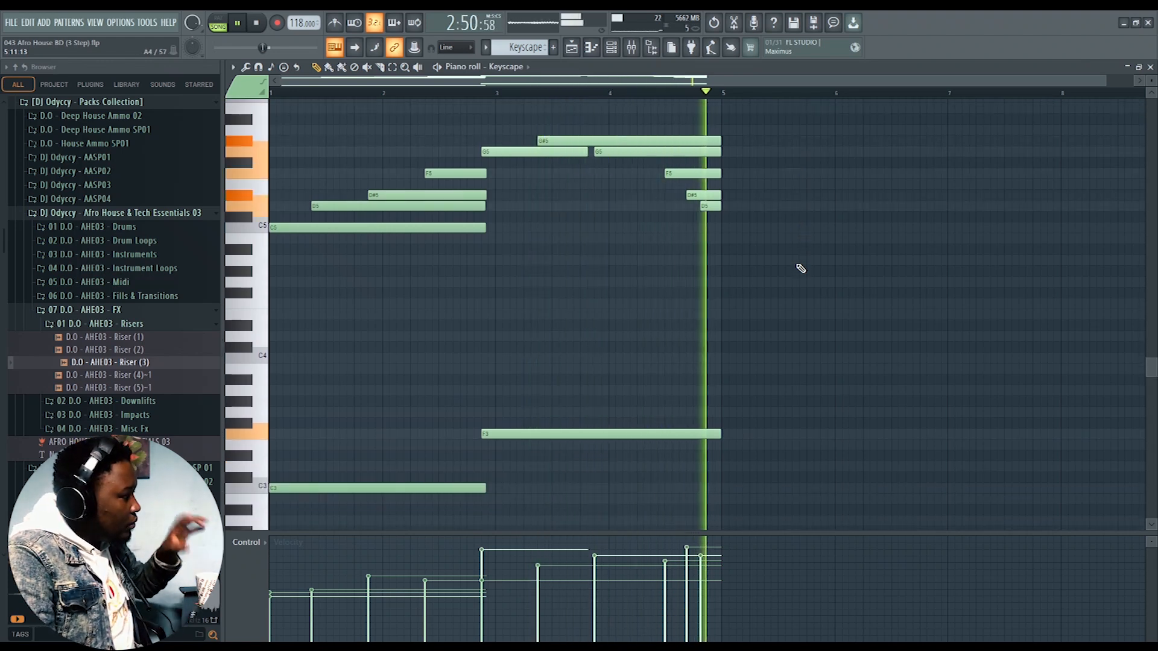
key(space)
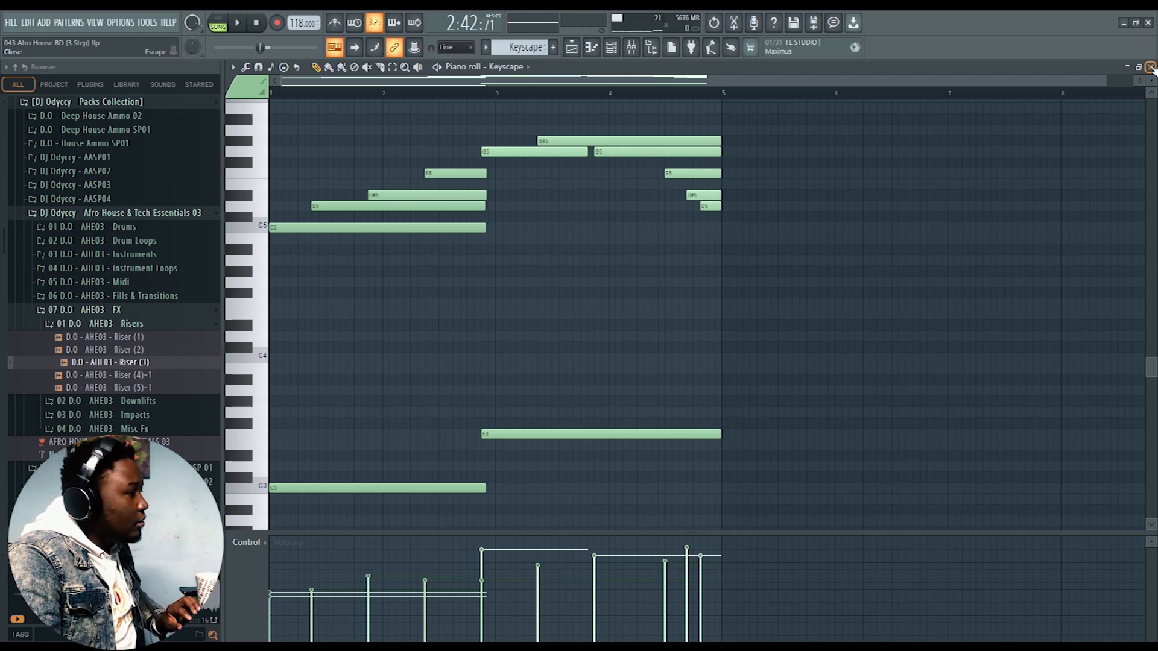
click(1151, 67)
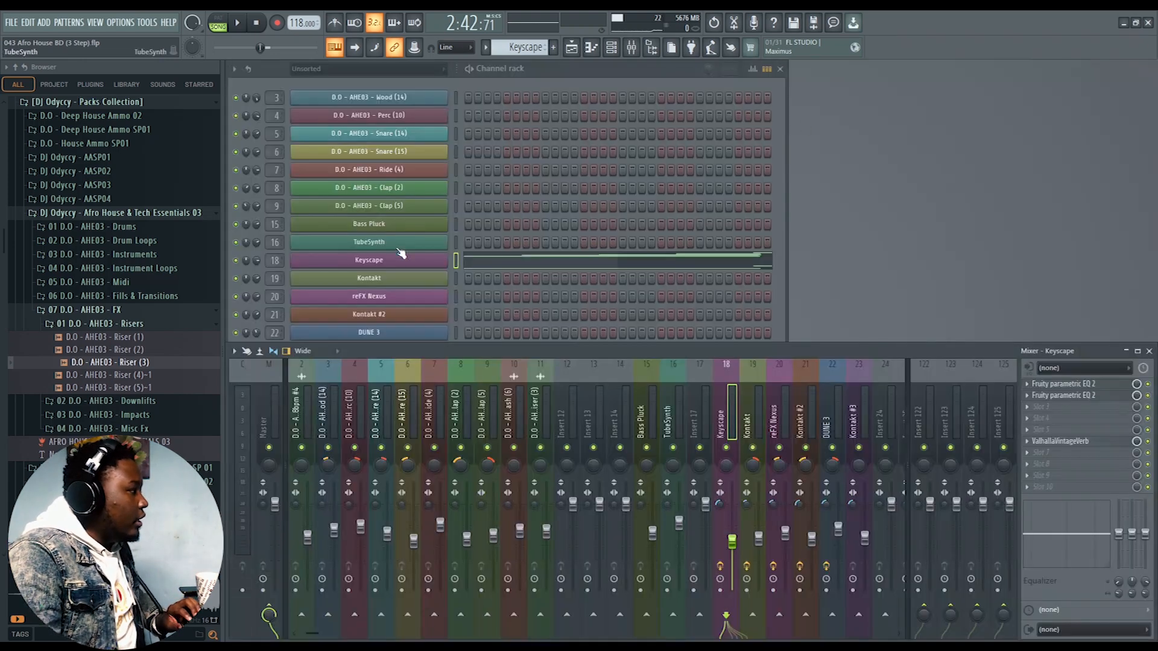
- Inspect the Keyscape instrument's preset and the first Fruity parametric EQ 2 on its mixer track
click(433, 265)
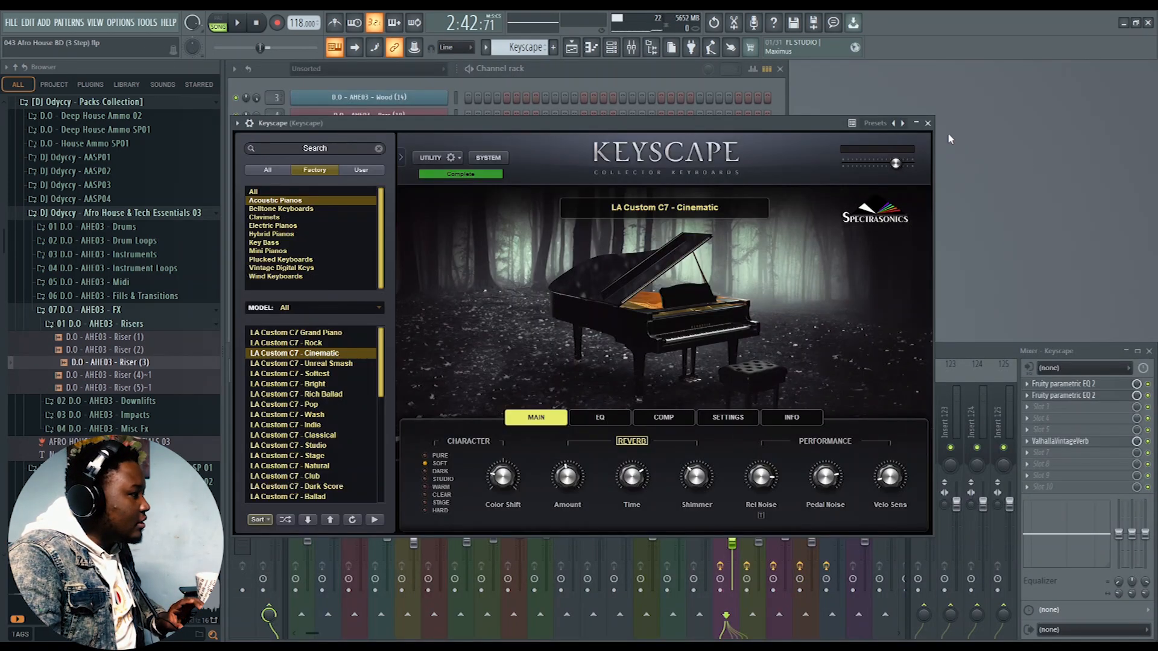
click(929, 124)
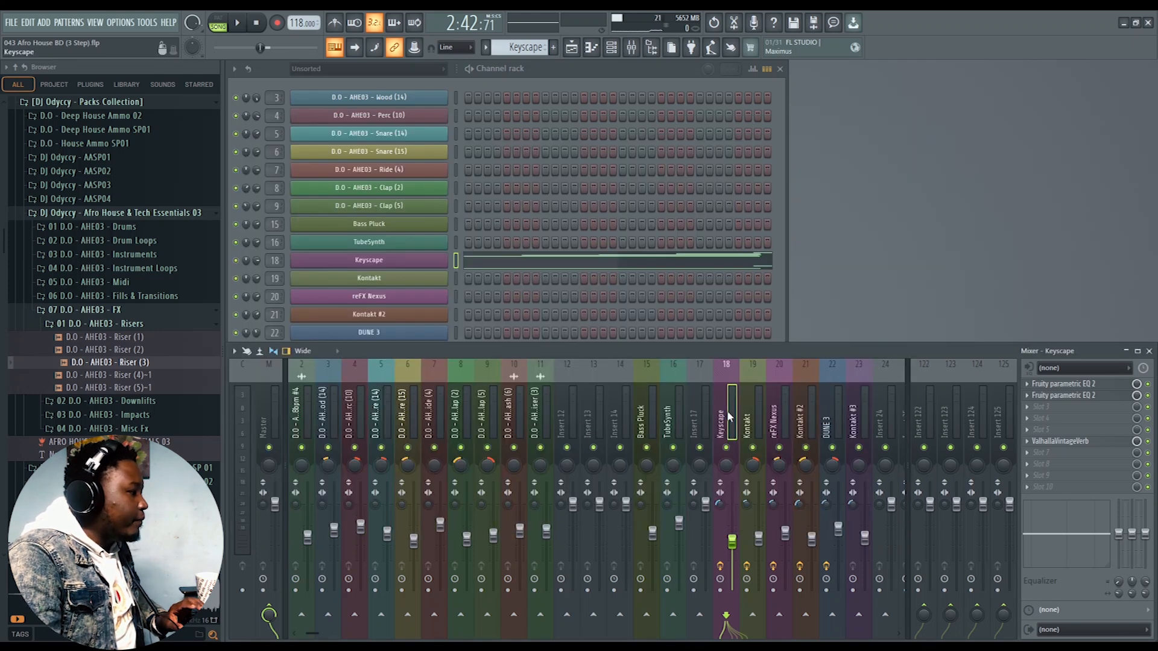
click(1096, 389)
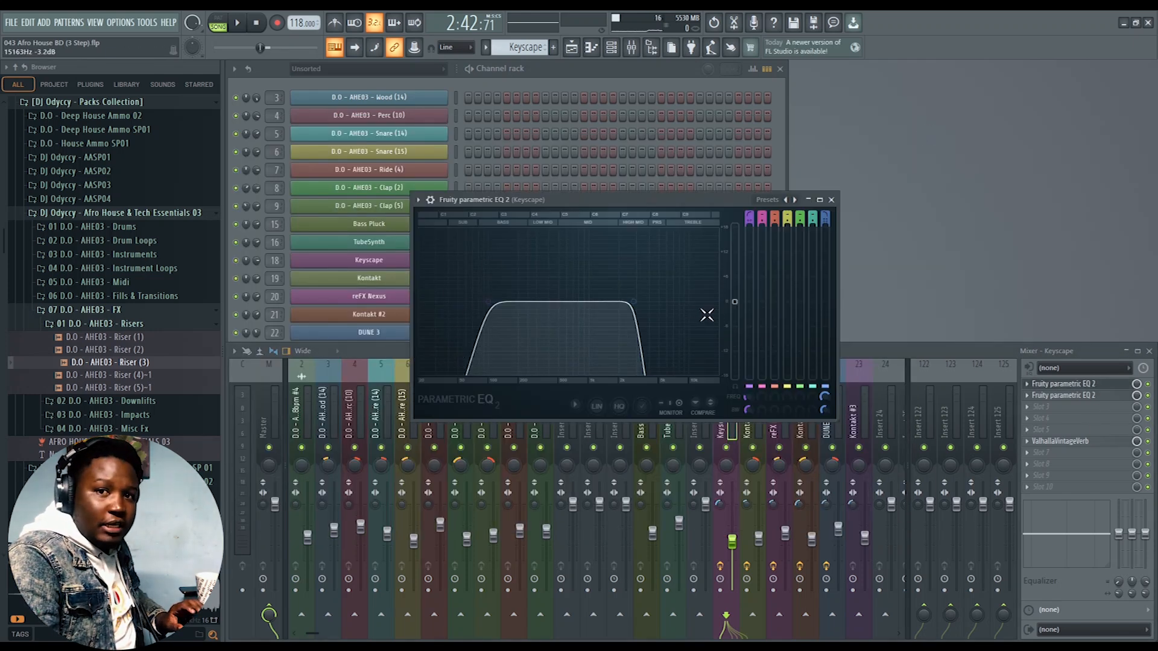
click(831, 199)
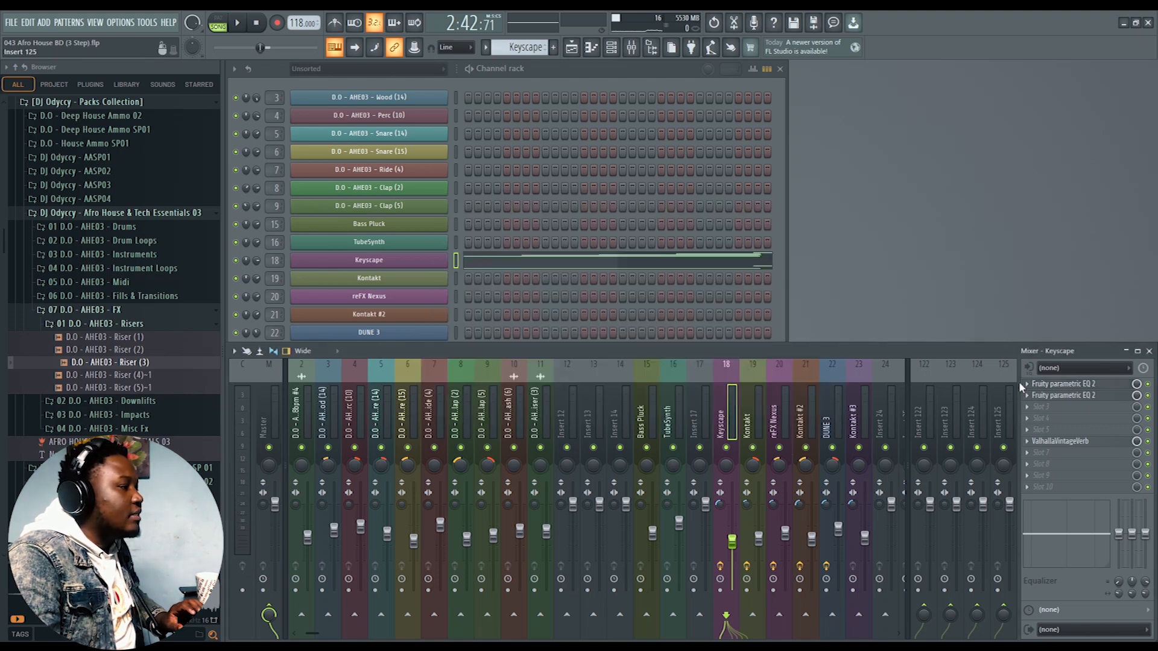
- Sweep the band 7 low-pass frequency of Keyscape's second Fruity parametric EQ 2, ending at 20000 Hz, and view its automation options
click(1090, 398)
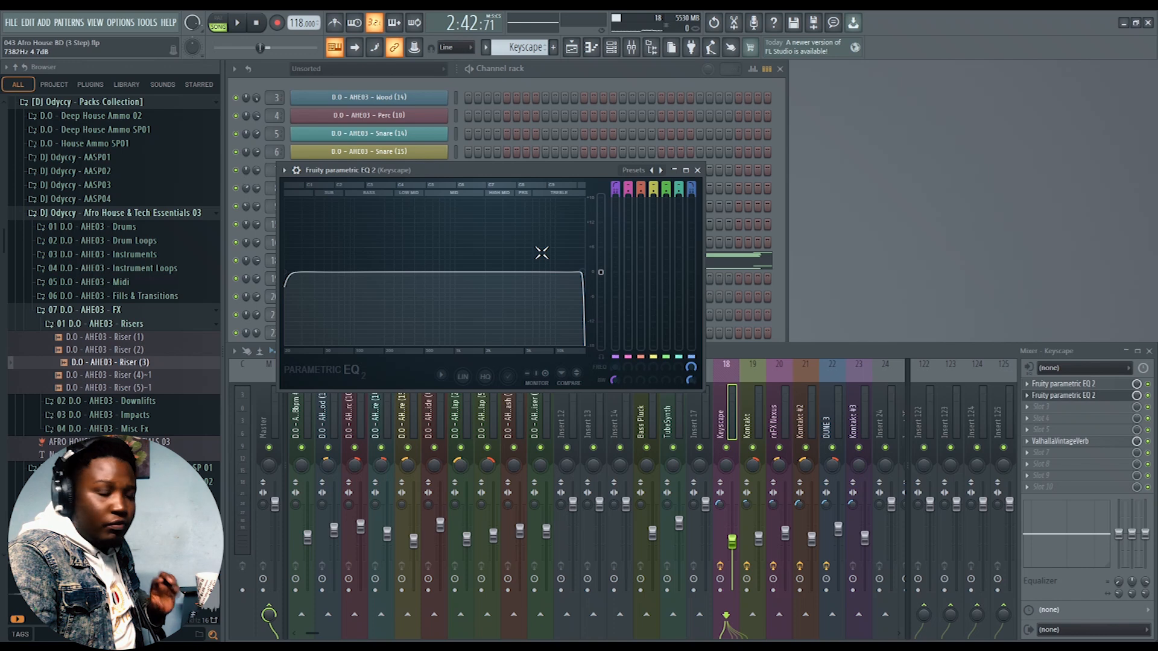
scroll(689, 367, down, 10)
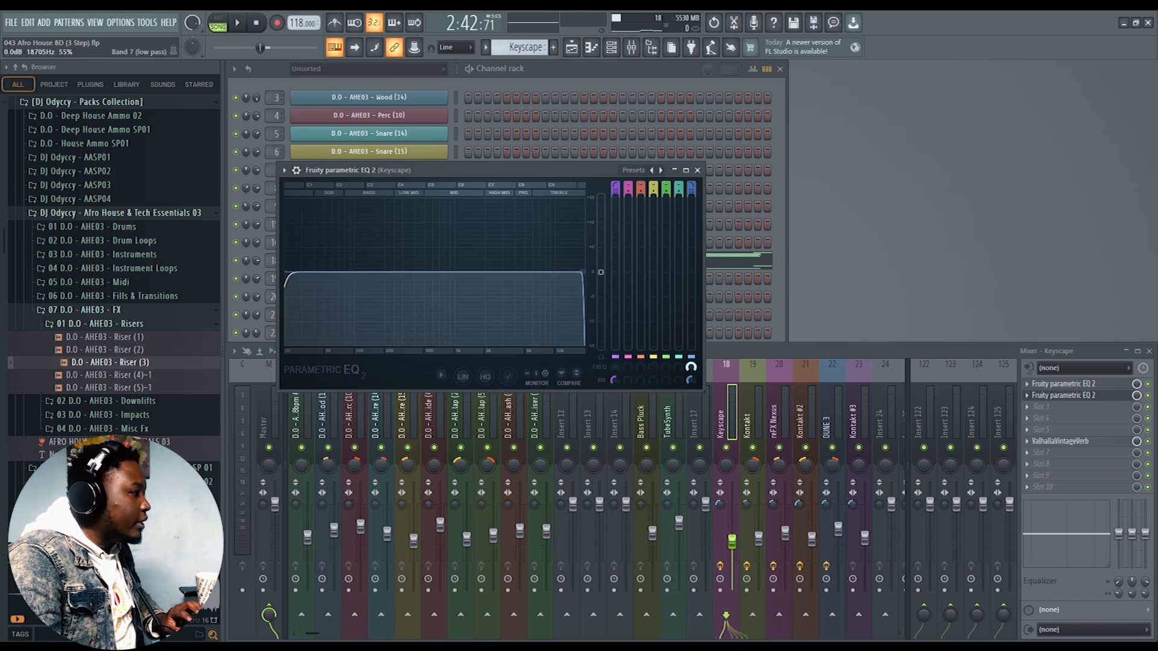
scroll(687, 367, up, 10)
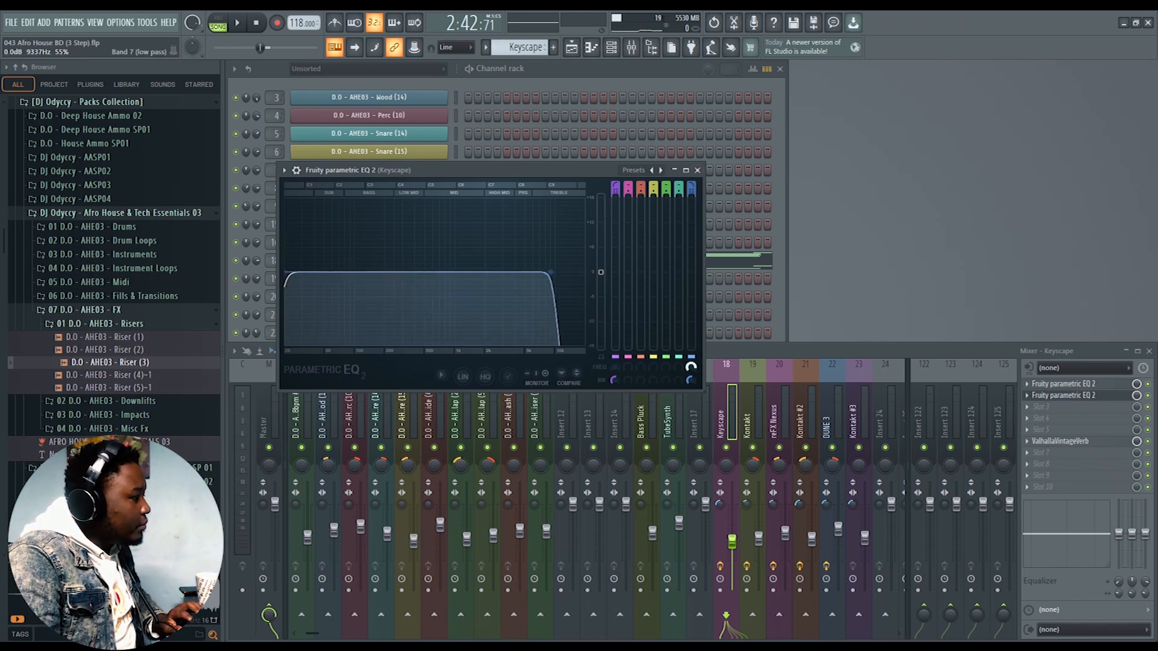
scroll(689, 367, down, 2)
scroll(691, 368, up, 3)
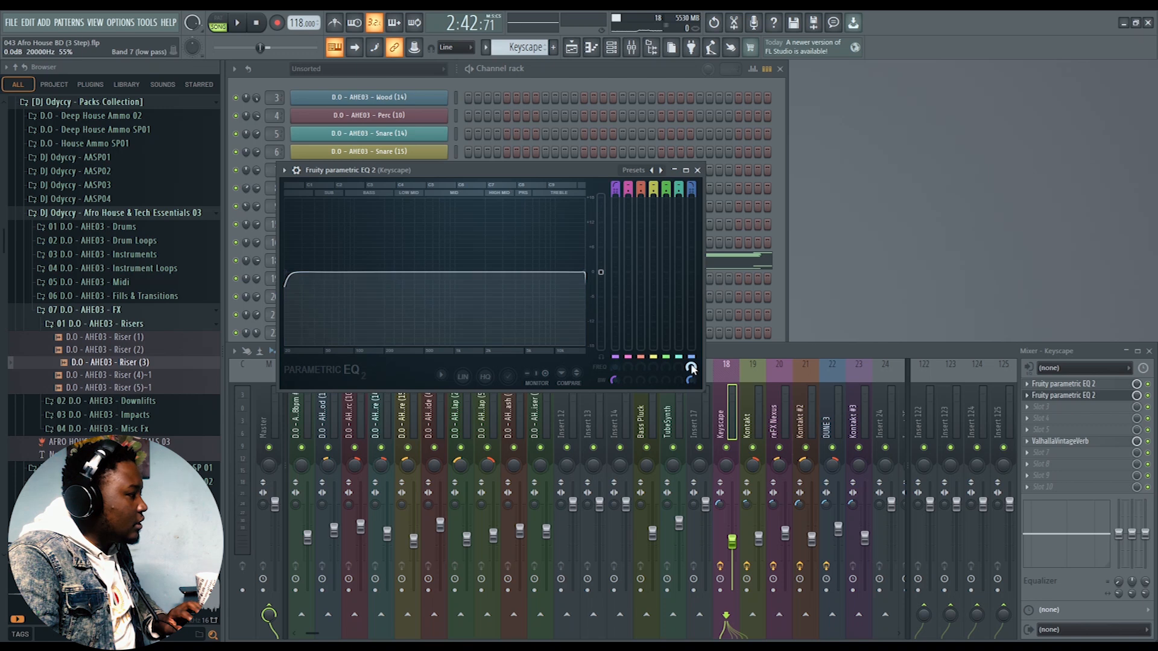
right_click(692, 366)
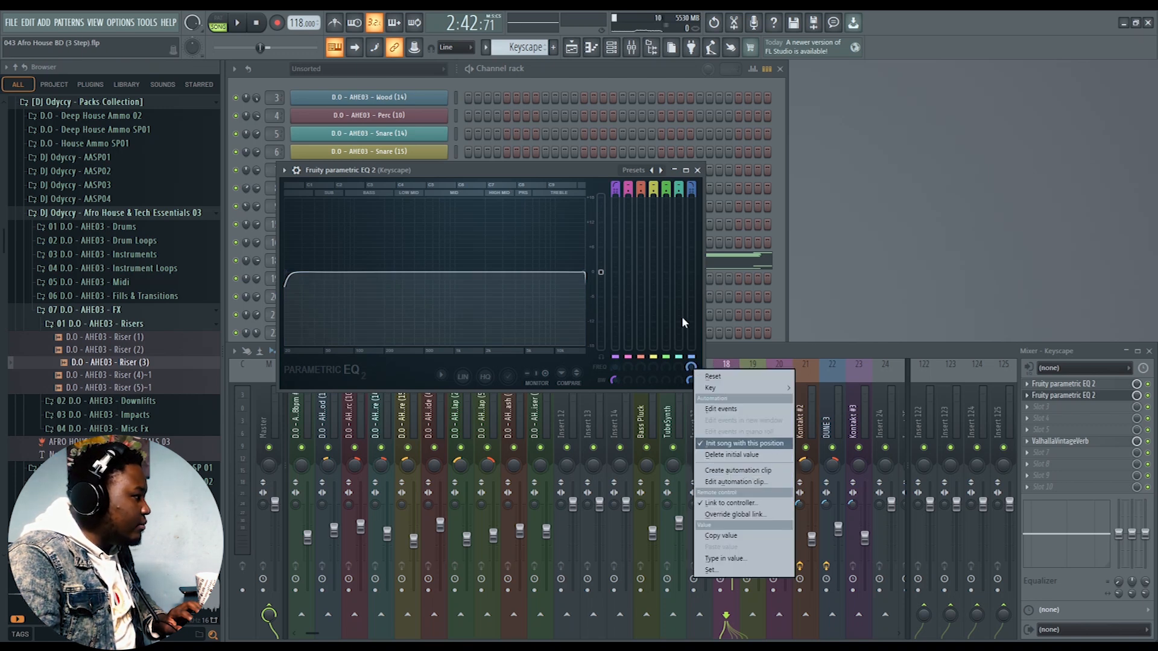
click(550, 177)
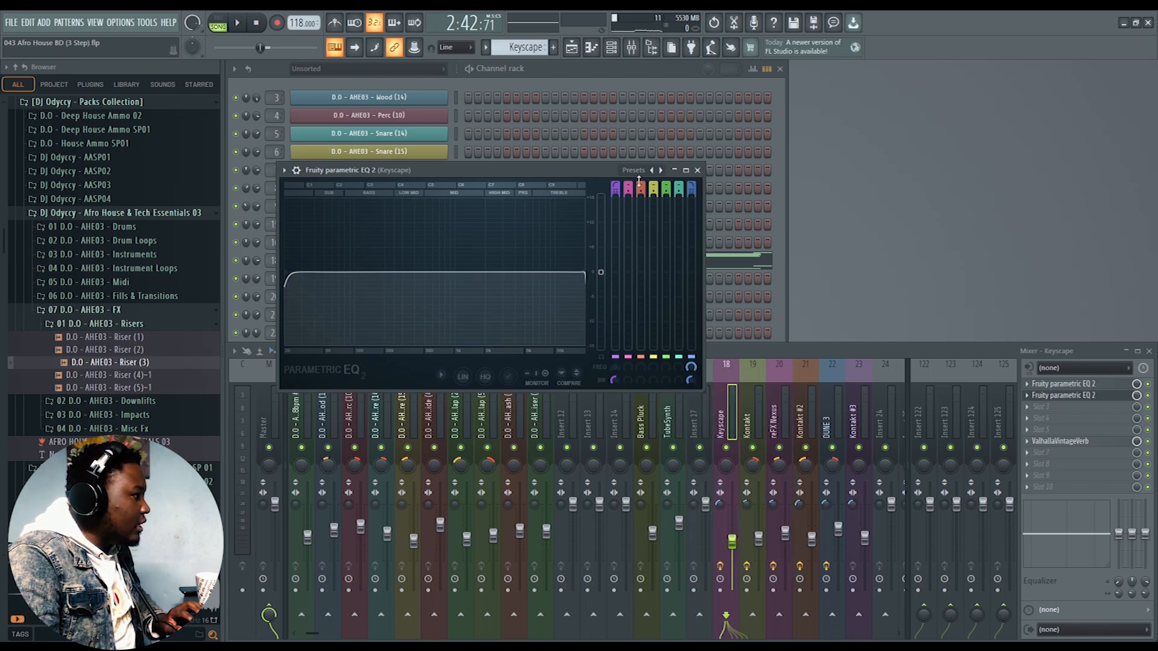
click(697, 171)
- Move the playback position to bar 9 and unmute the Param. EQ 2 automation track below Keyscape
click(571, 47)
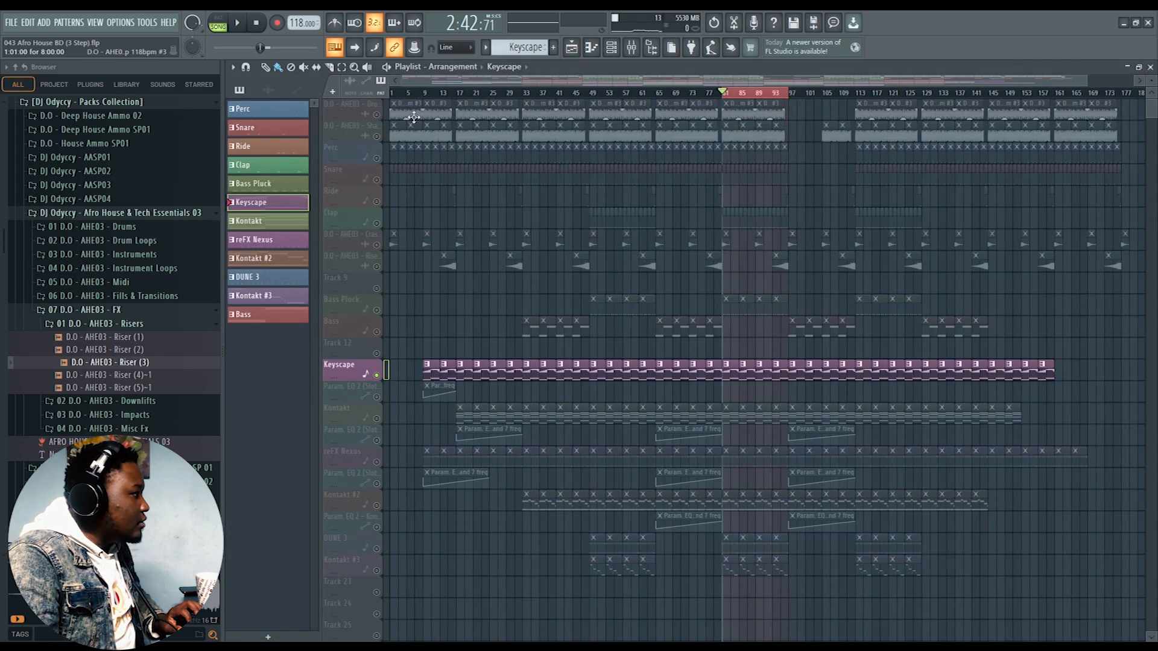
click(426, 99)
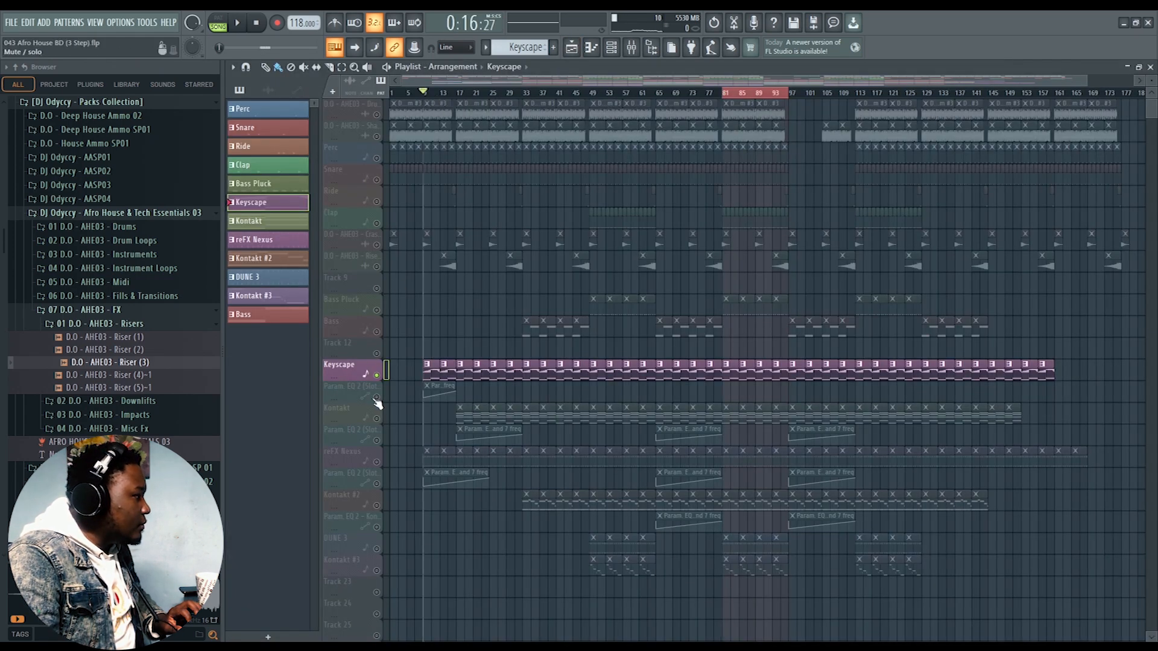
click(1150, 68)
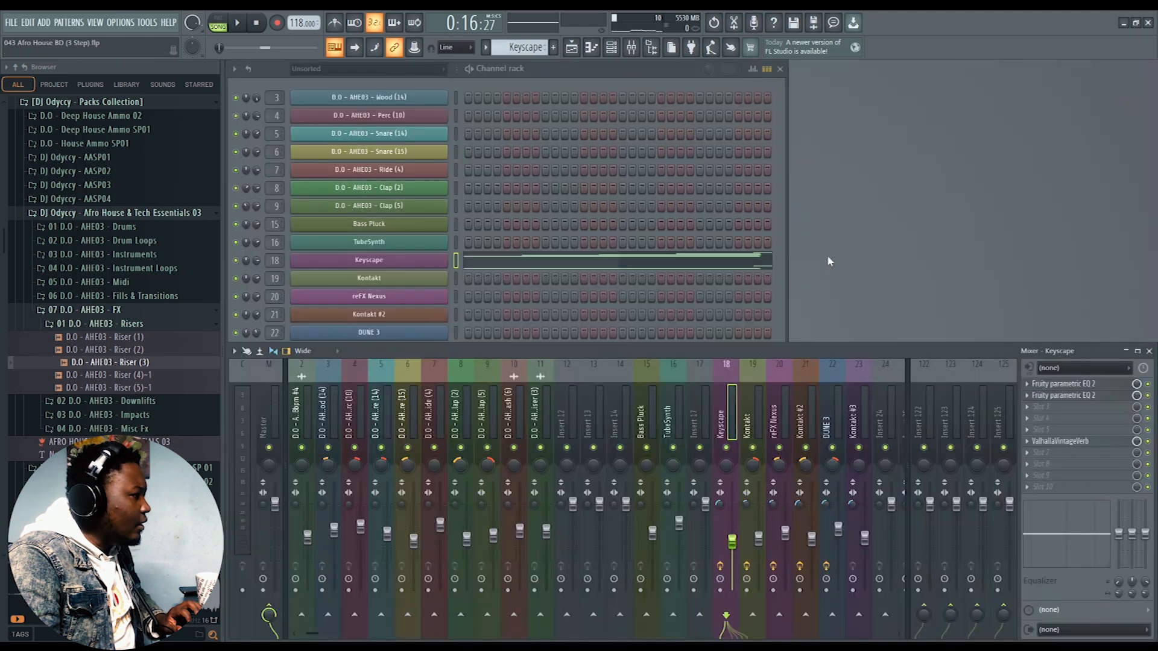
- Play Keyscape from bar 9 while watching the automated low-pass filter in its second Fruity parametric EQ 2
click(1079, 396)
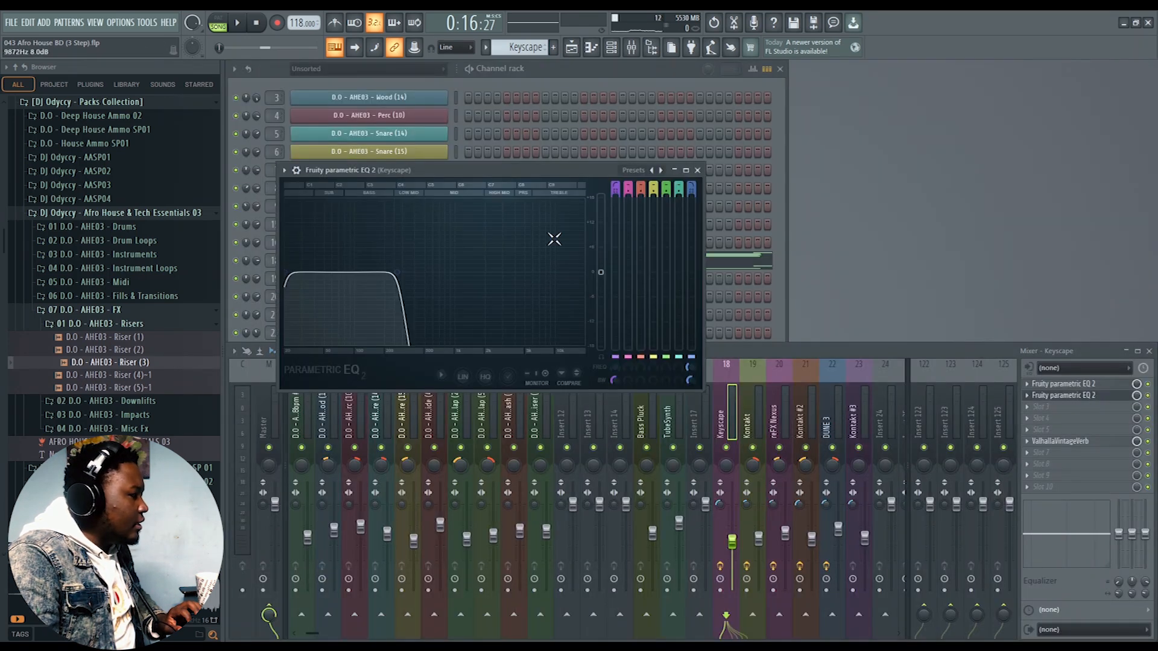
drag(496, 171, 932, 118)
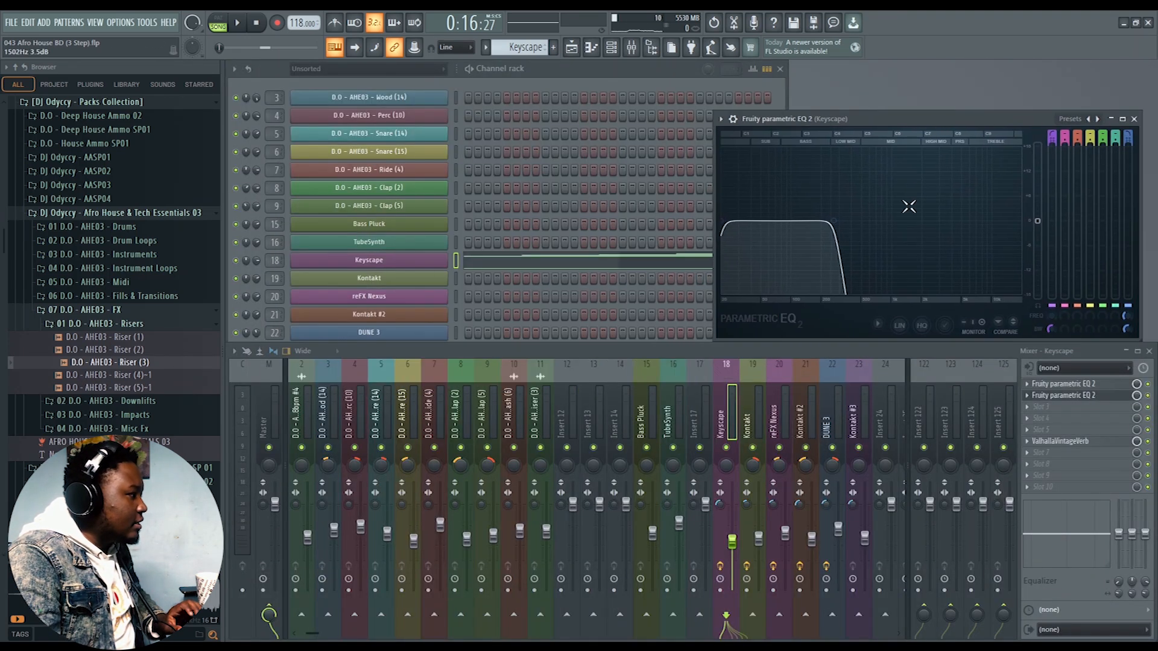
key(space)
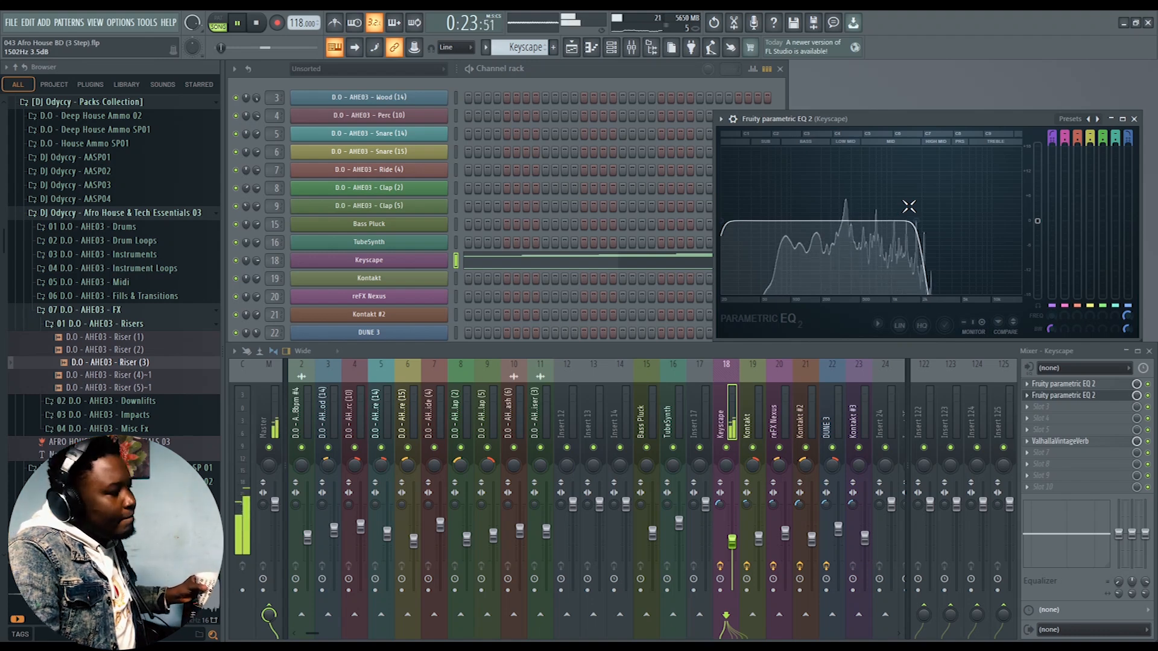
key(space)
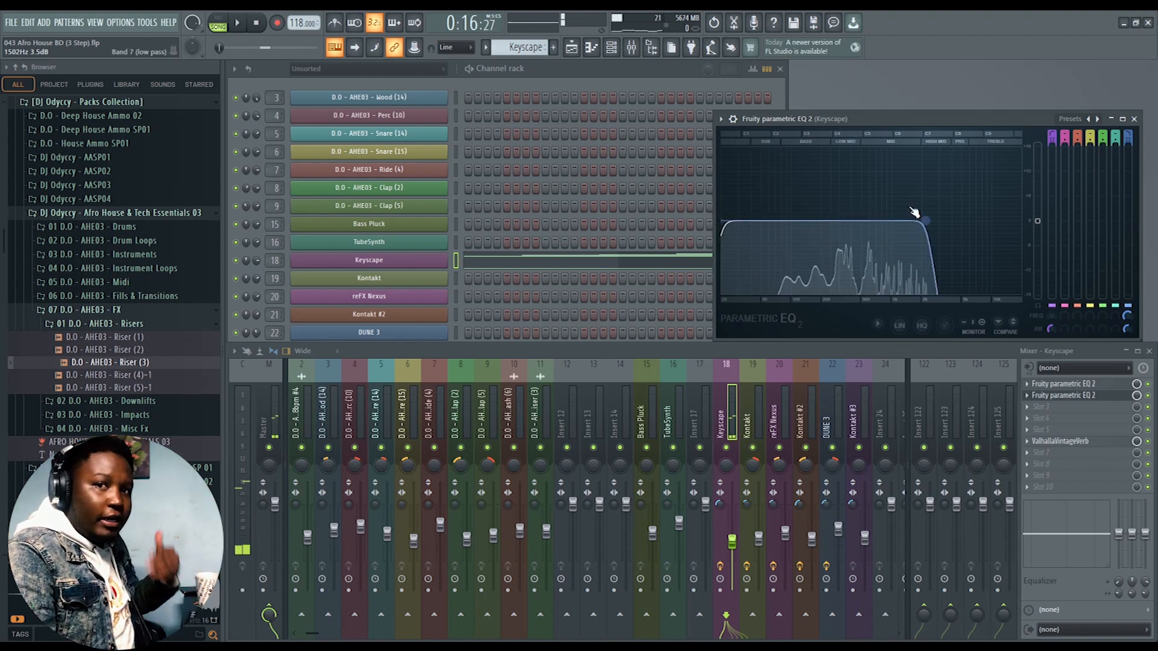
click(1134, 119)
- Unmute the Kontakt track in the playlist and select its pattern
click(576, 54)
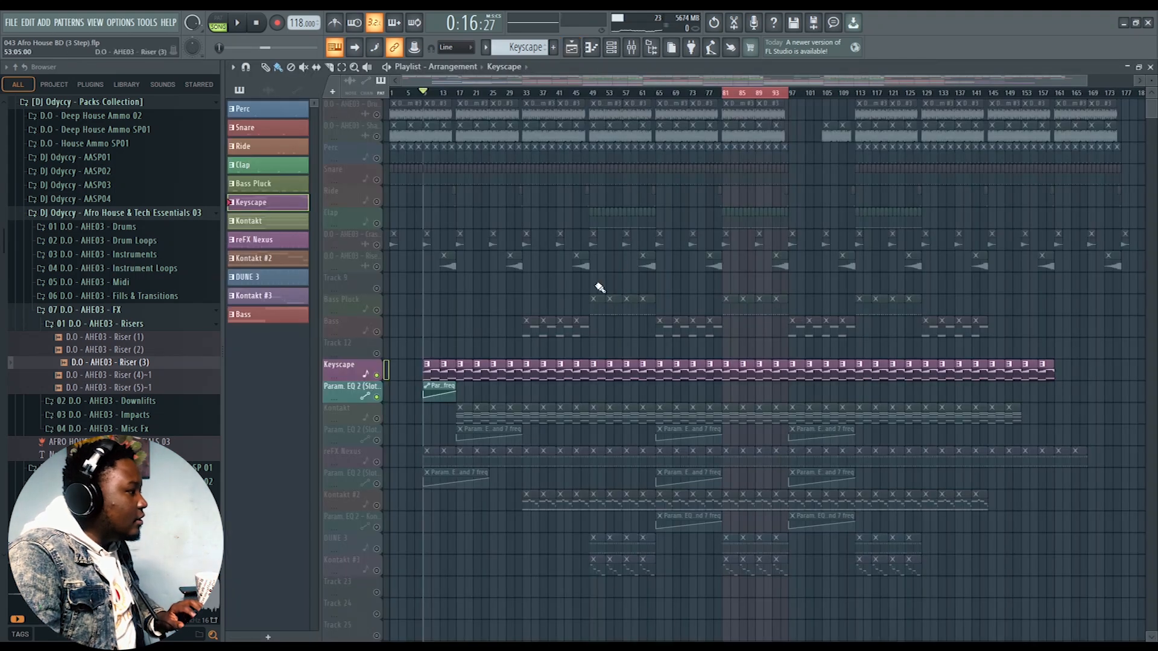
click(381, 421)
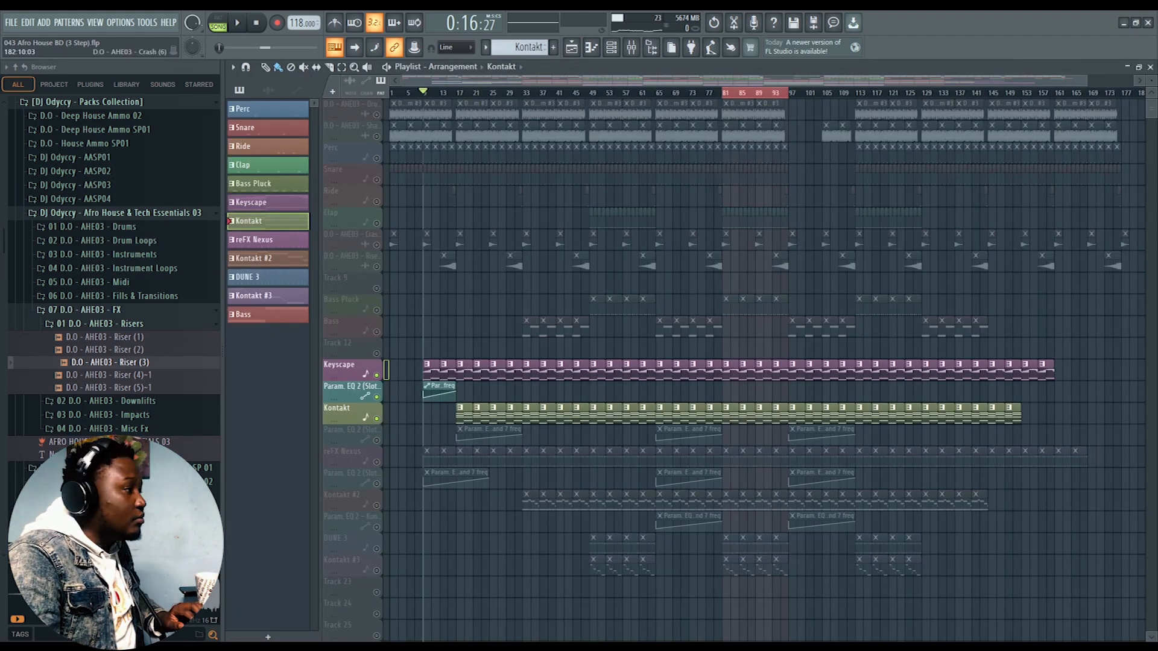
click(1150, 67)
- Move the playback position to bar 81 and play the Keyscape and Kontakt parts together
key(space)
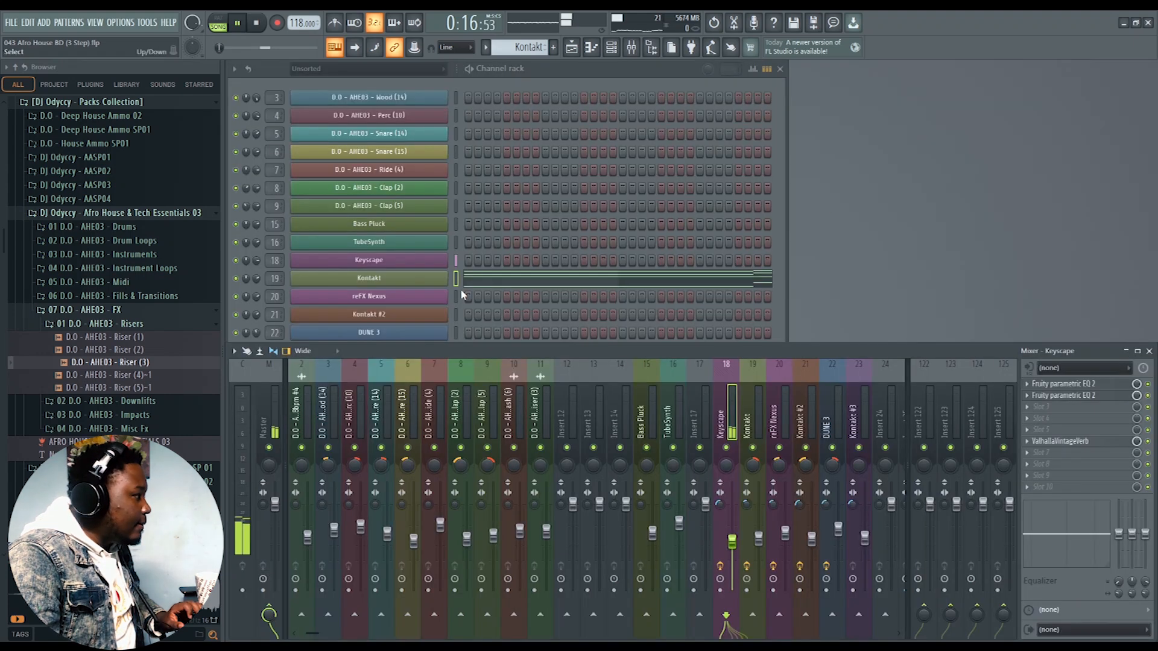
key(space)
key(space)
click(578, 48)
key(space)
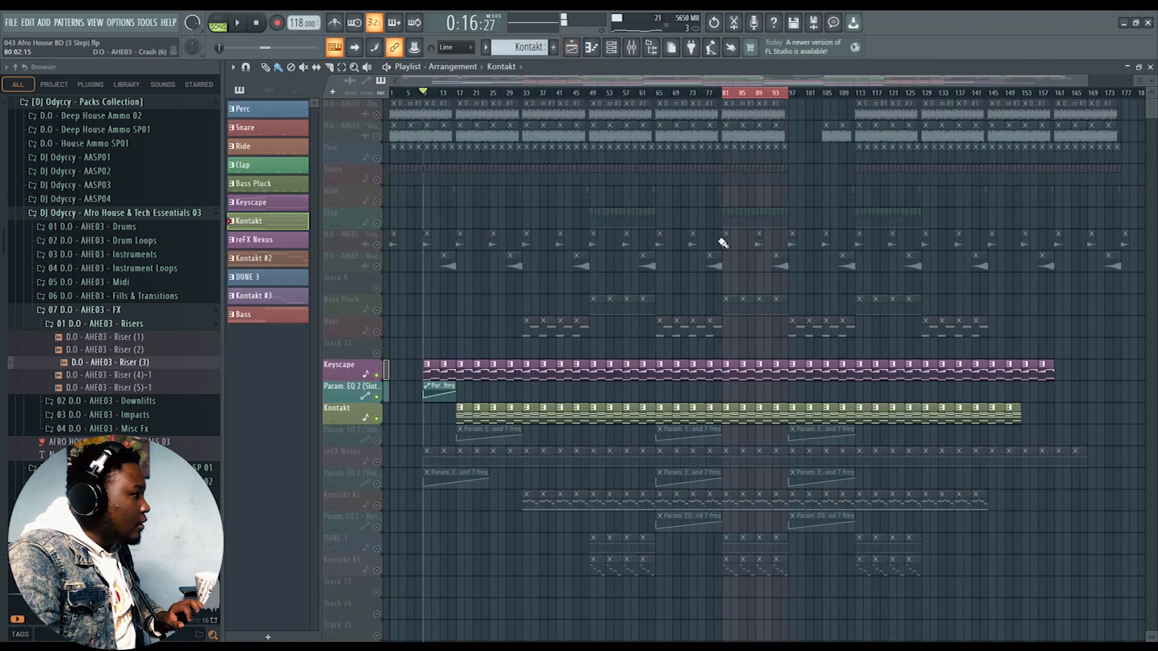
click(728, 100)
key(space)
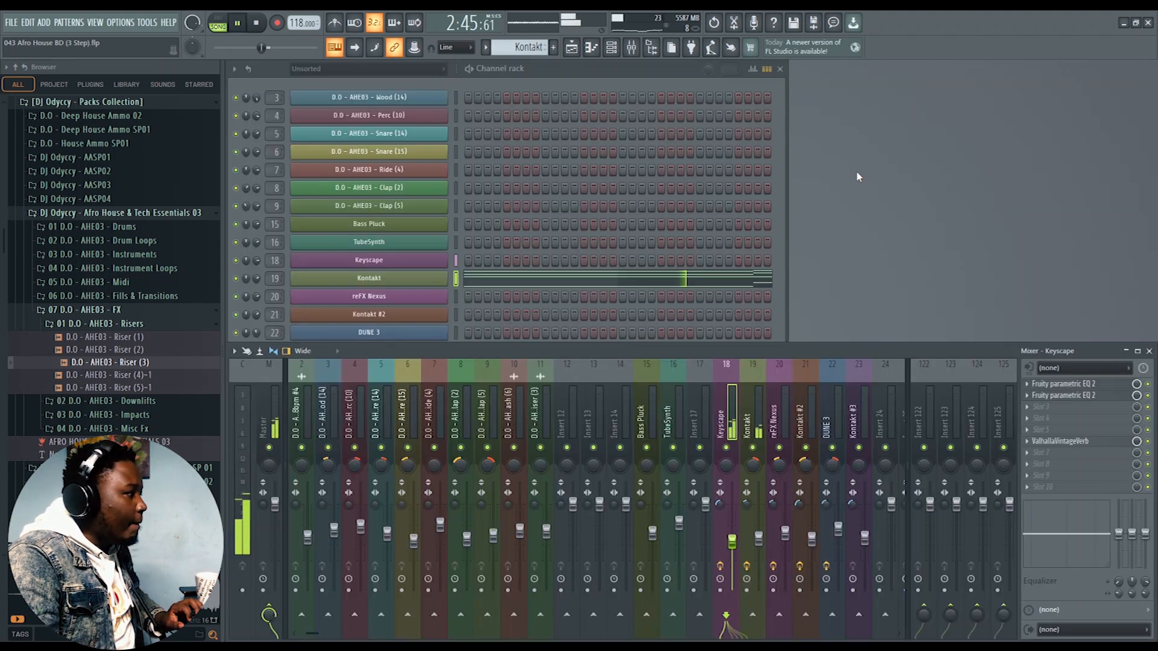
click(1151, 68)
- Inspect the Kontakt channel's String Ensemble instrument and its piano roll notes during playback
click(434, 284)
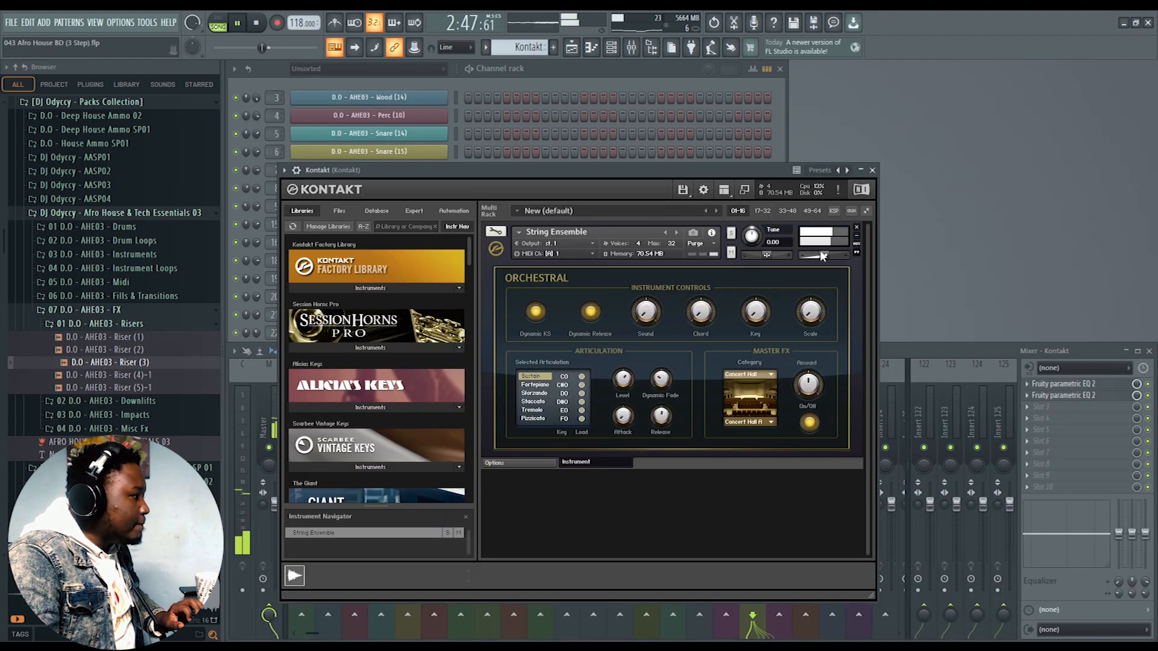
click(872, 170)
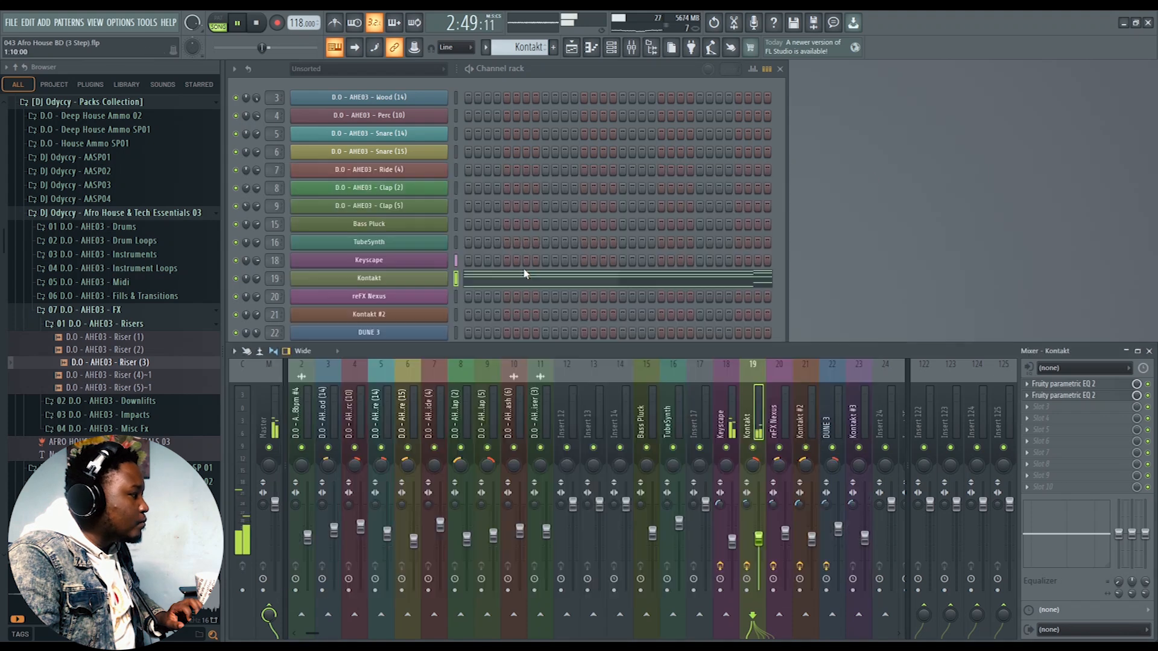
click(483, 280)
scroll(924, 238, down, 3)
click(1150, 68)
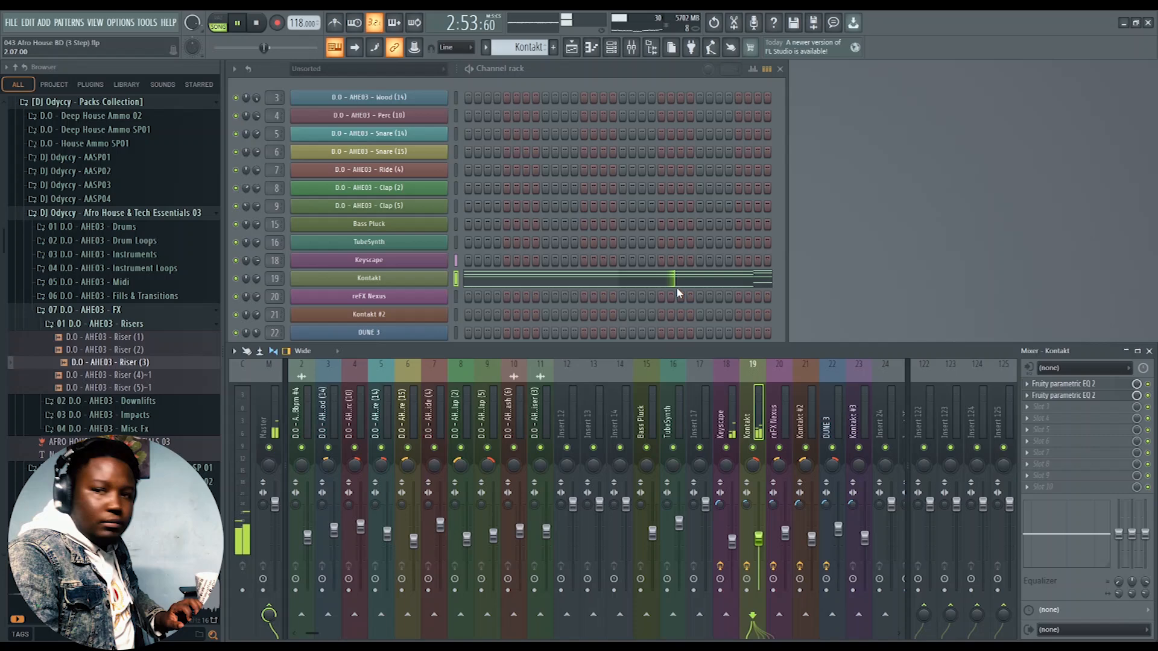
- Stop playback and inspect the first Fruity parametric EQ 2 on the Kontakt mixer track
key(space)
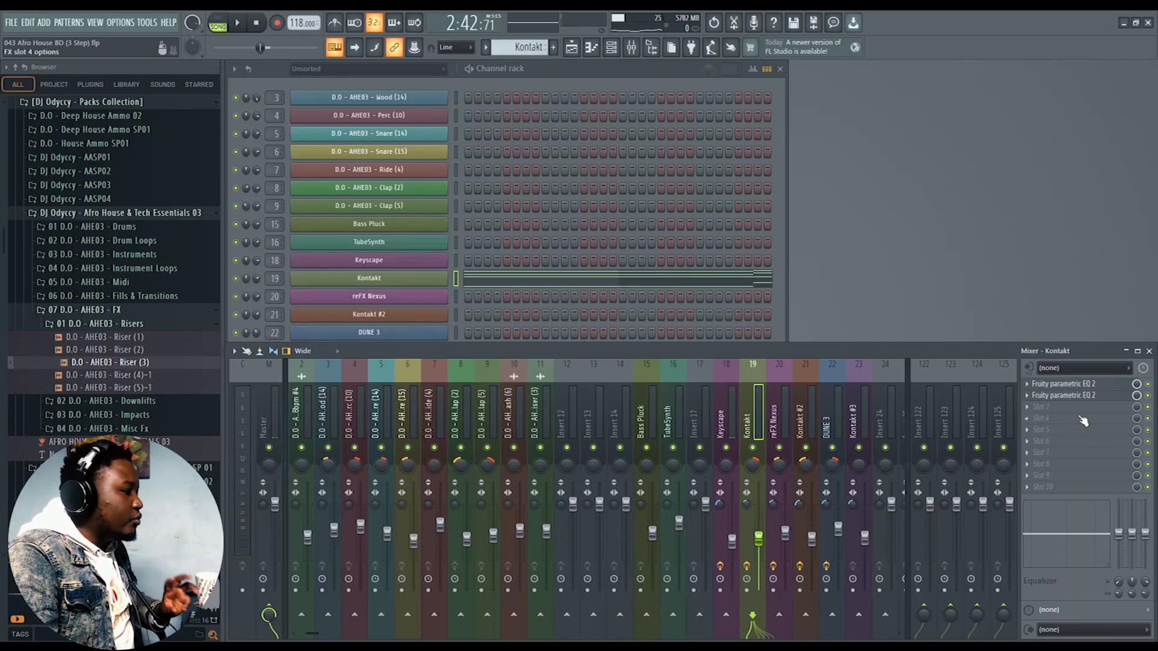
click(1084, 385)
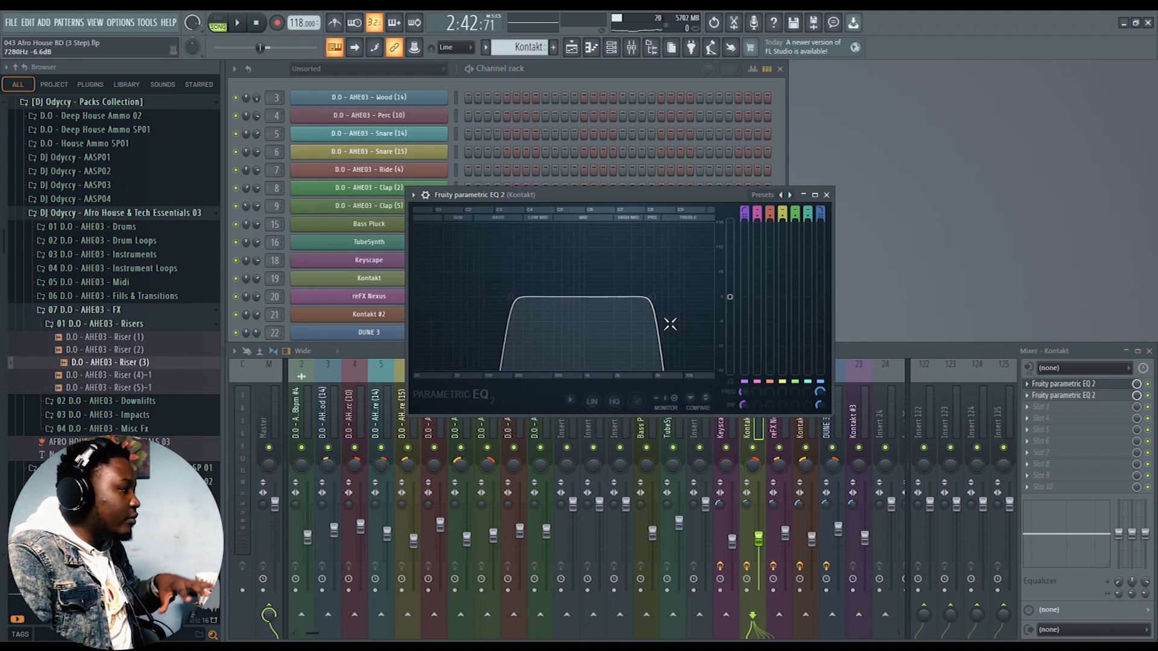
click(828, 195)
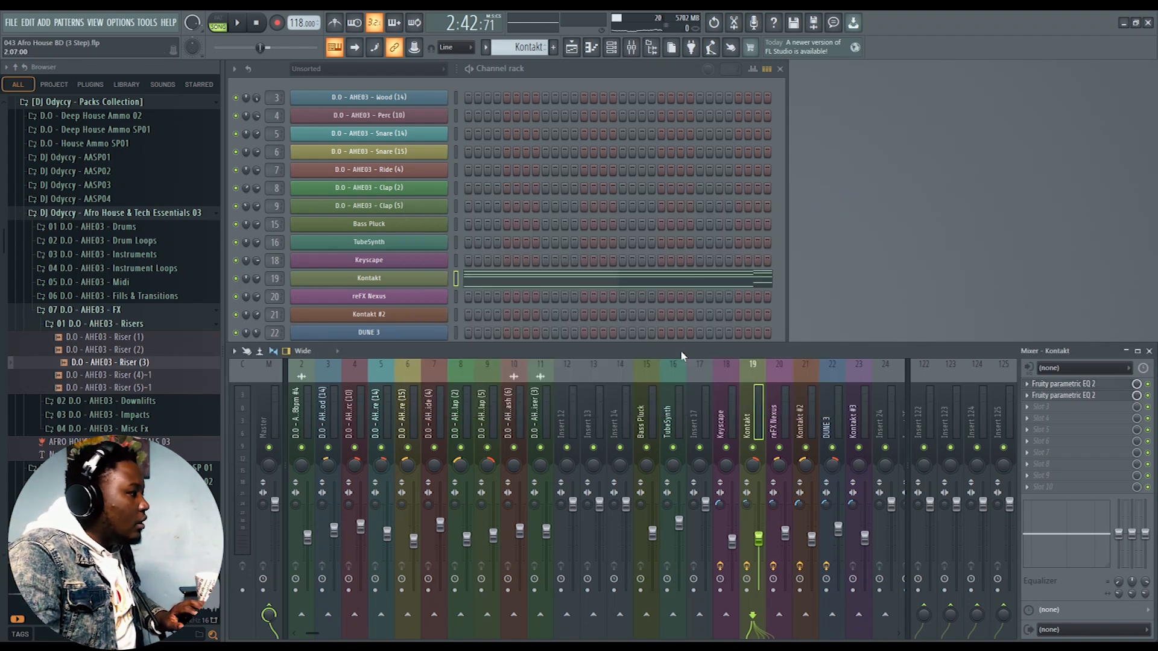
- Inspect the second Fruity parametric EQ 2 on the Kontakt mixer track
click(1067, 397)
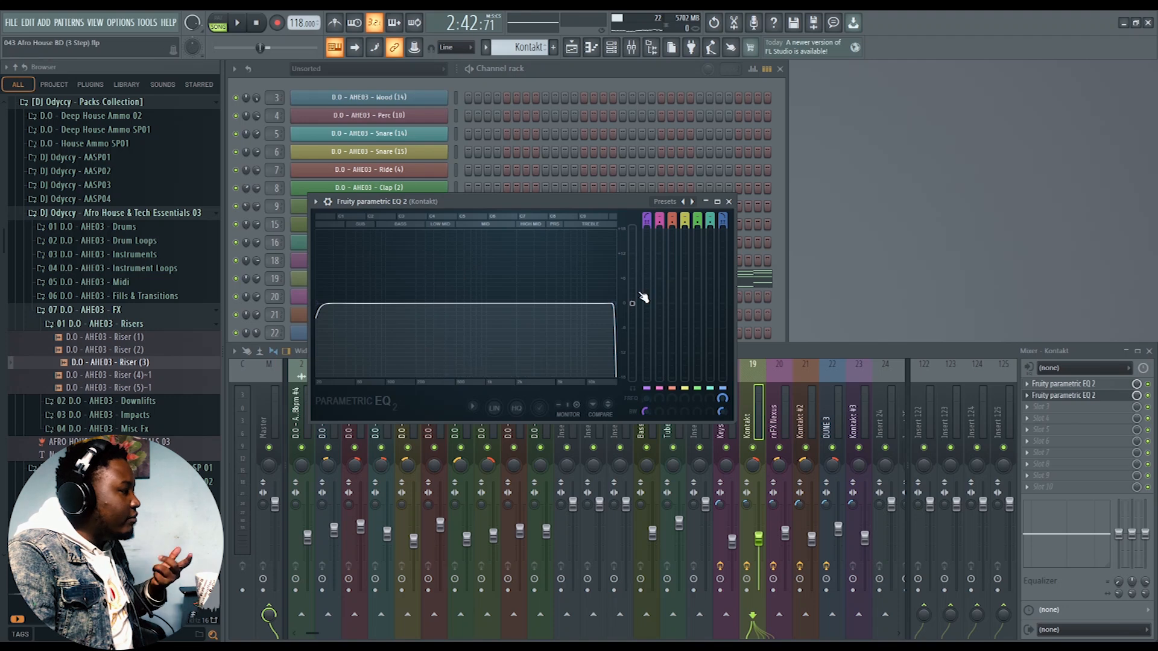
click(729, 201)
- Unmute the Kontakt track's EQ filter automation in the playlist and start playback from bar 65
click(580, 51)
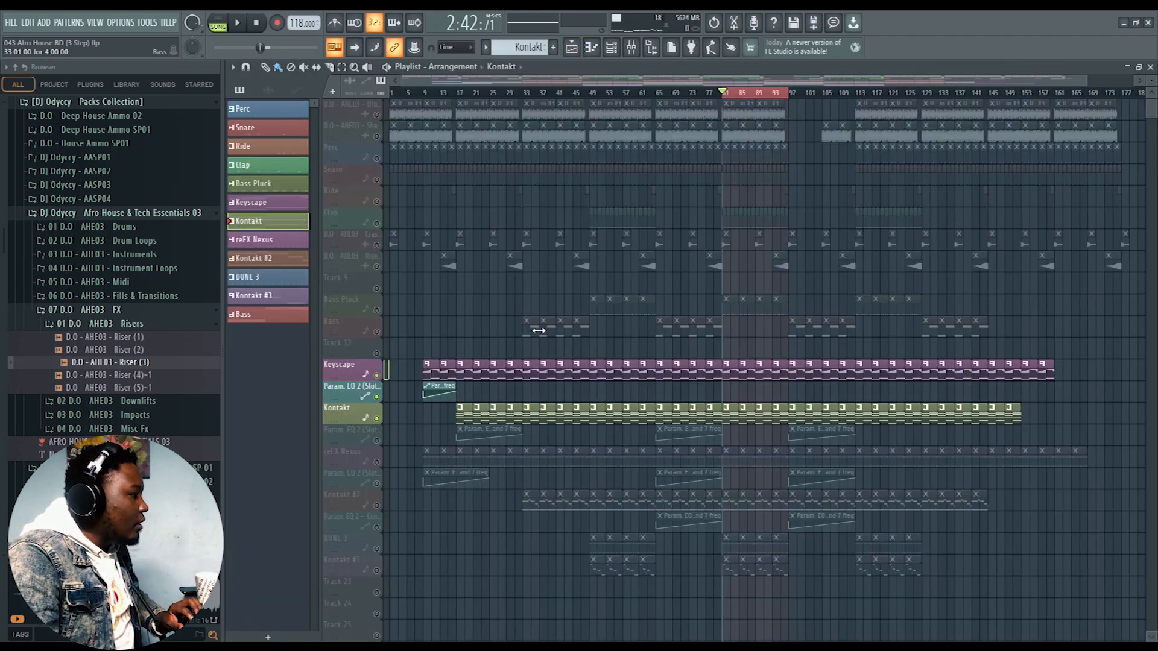
click(661, 93)
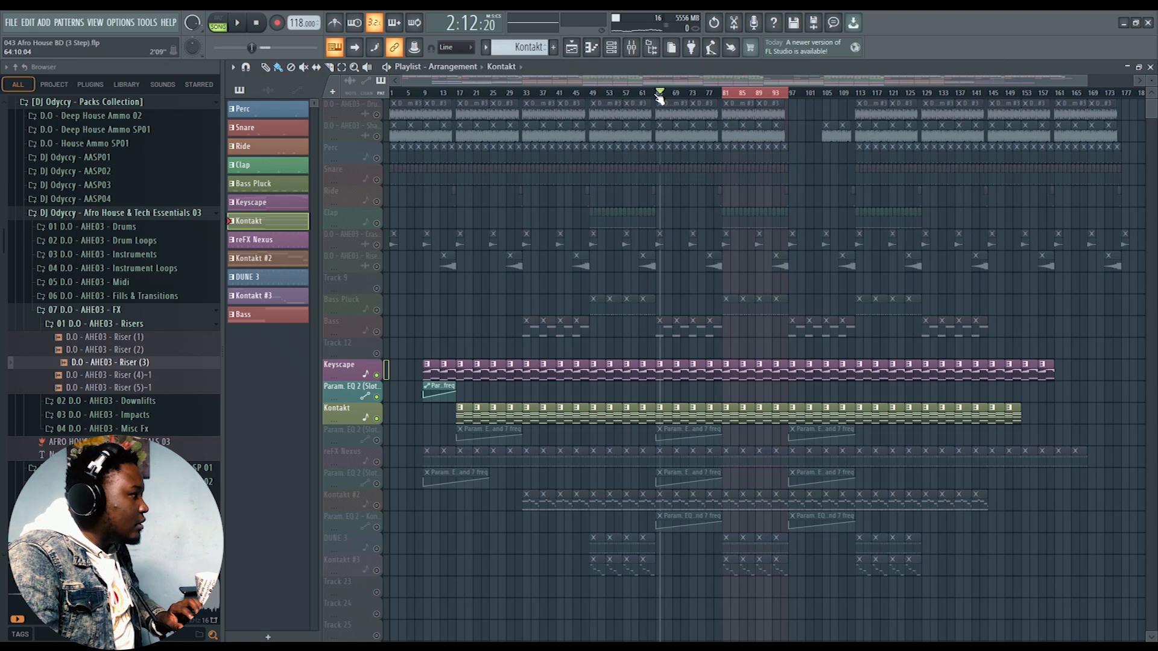
click(377, 440)
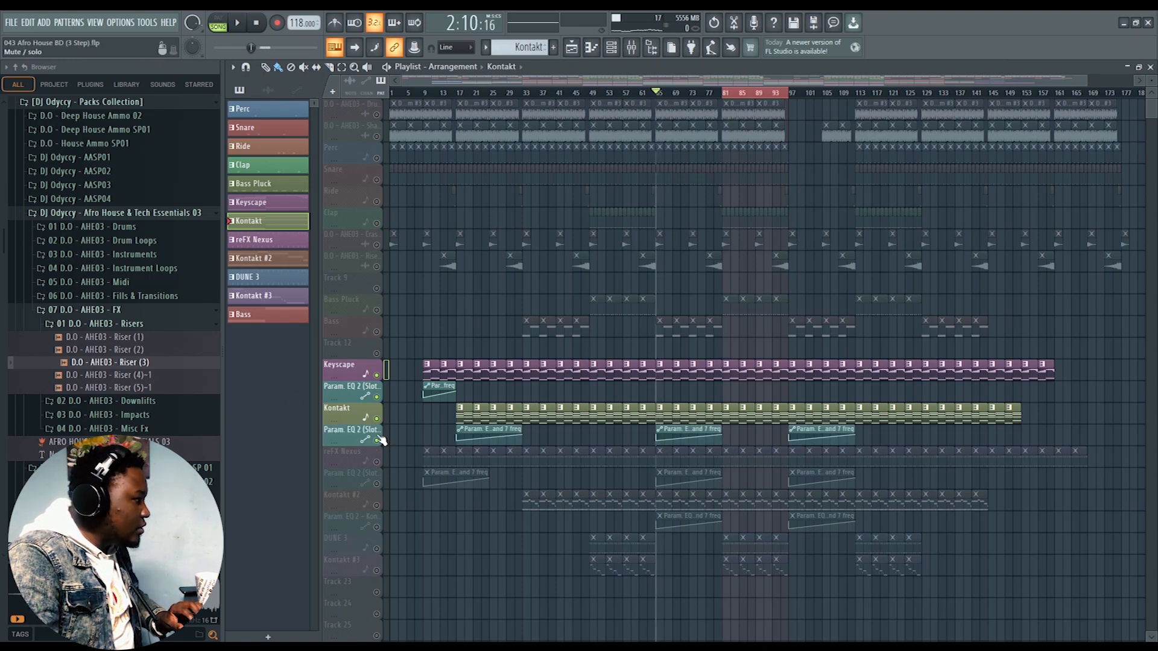
key(space)
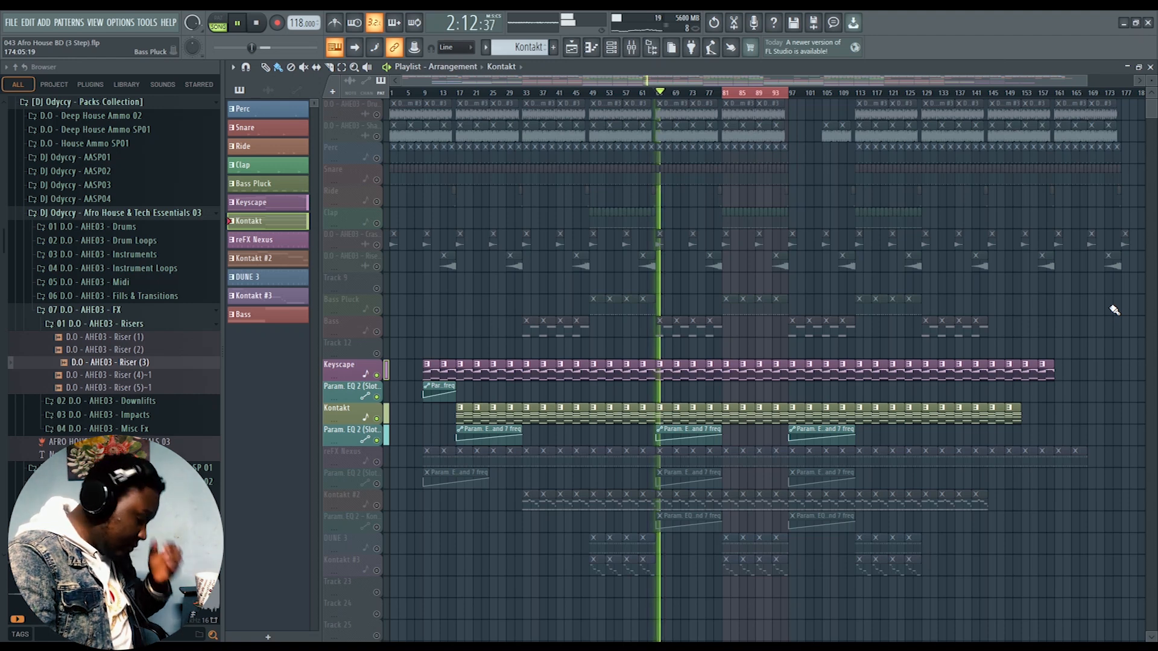
- Watch the automated filter curve in Kontakt's second Fruity parametric EQ 2 during playback, with its window moved aside, and stop playback
click(1151, 67)
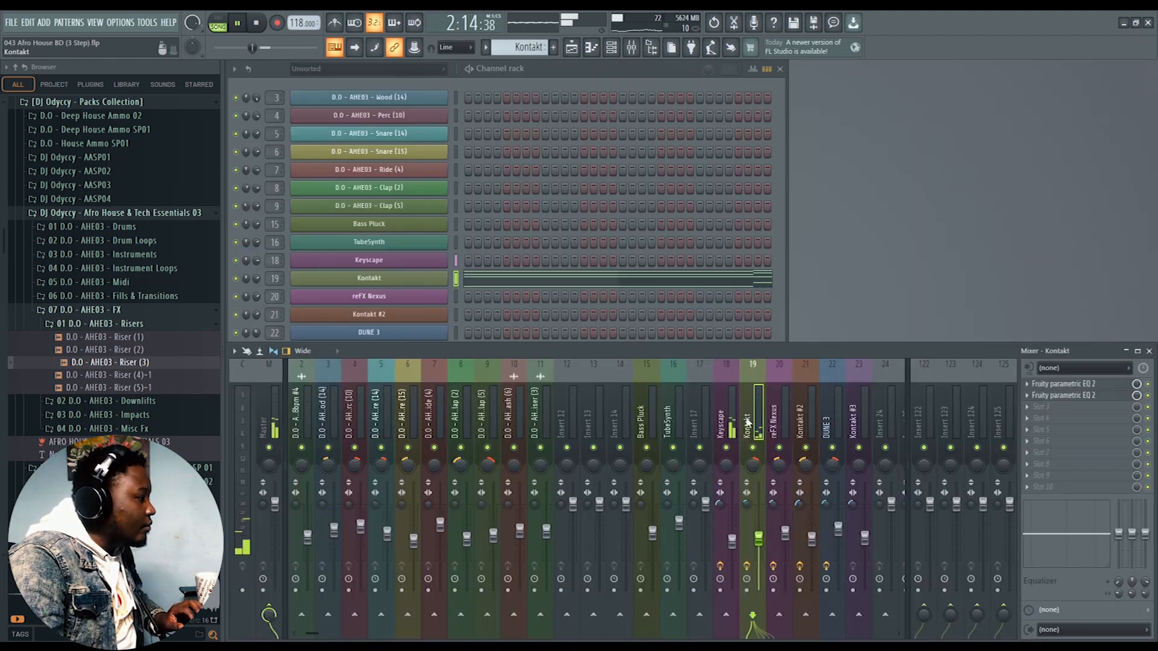
click(1065, 396)
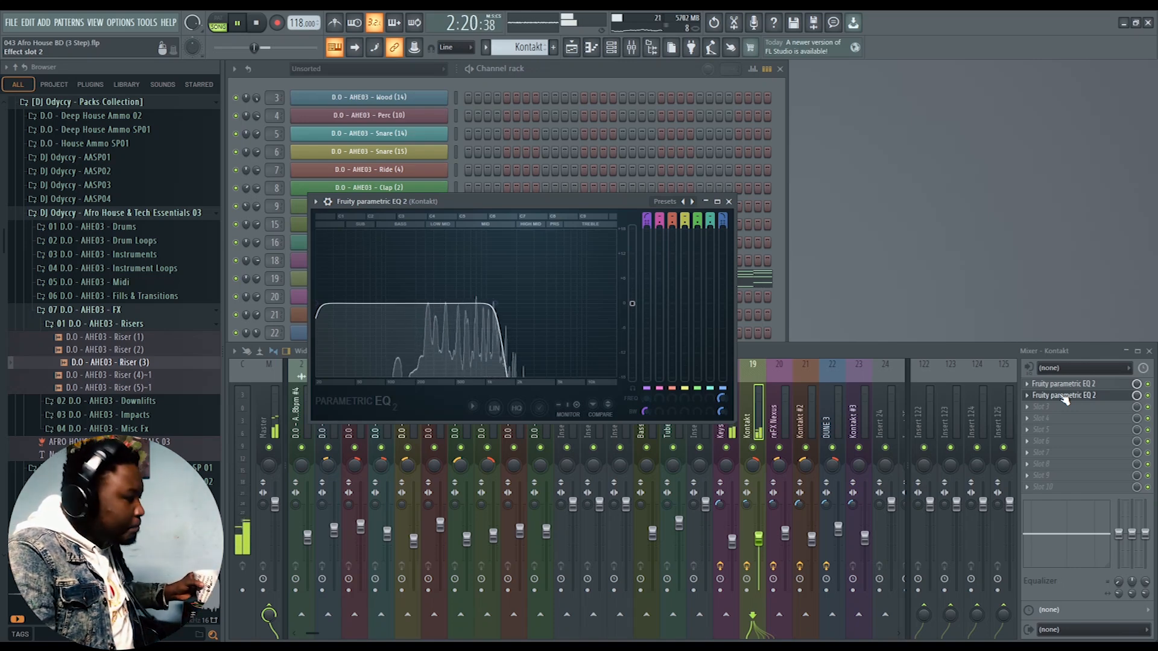
drag(566, 200, 778, 197)
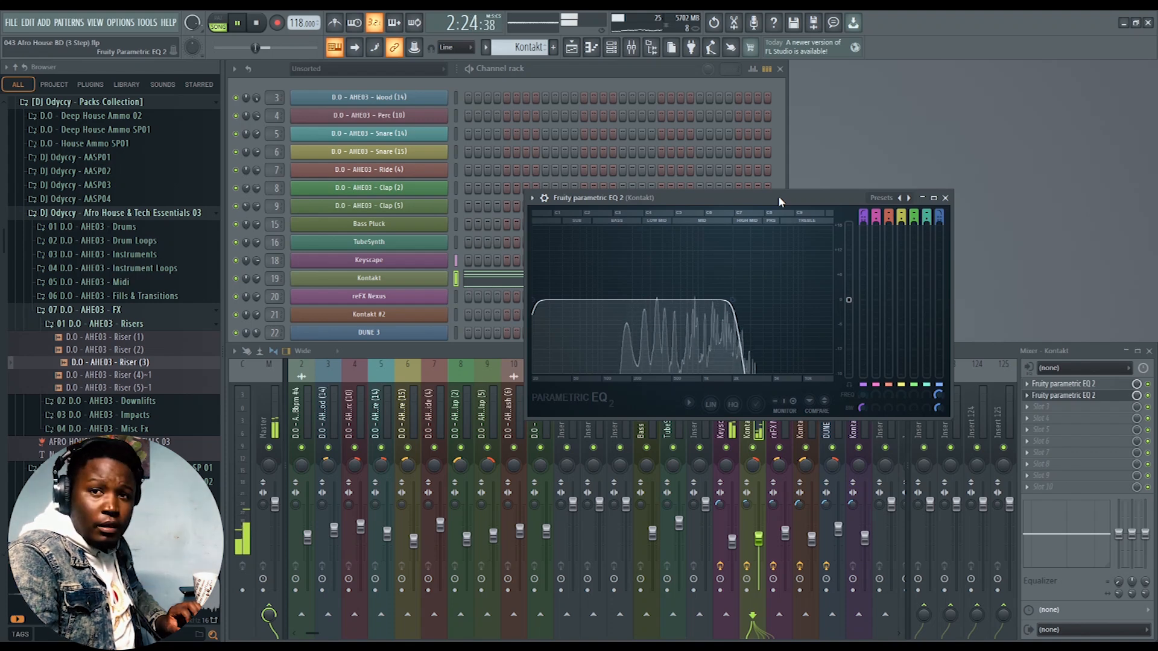
key(space)
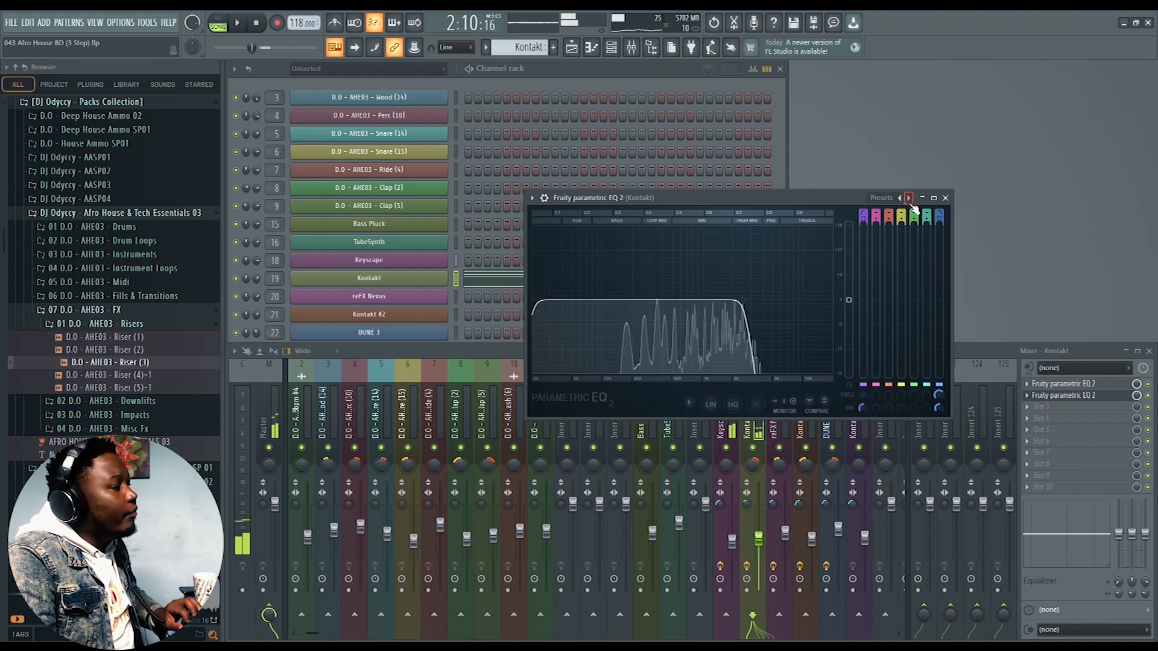
click(946, 198)
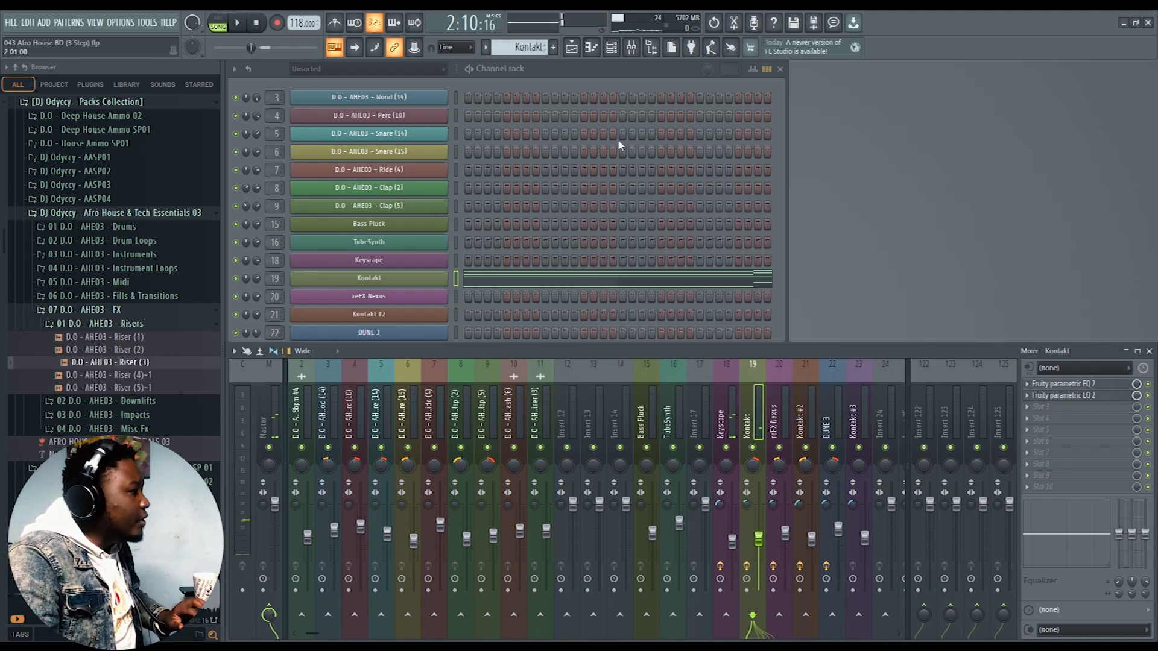
- Unmute the reFX Nexus track and select its pattern, with the playback position moved to bar 81
key(F5)
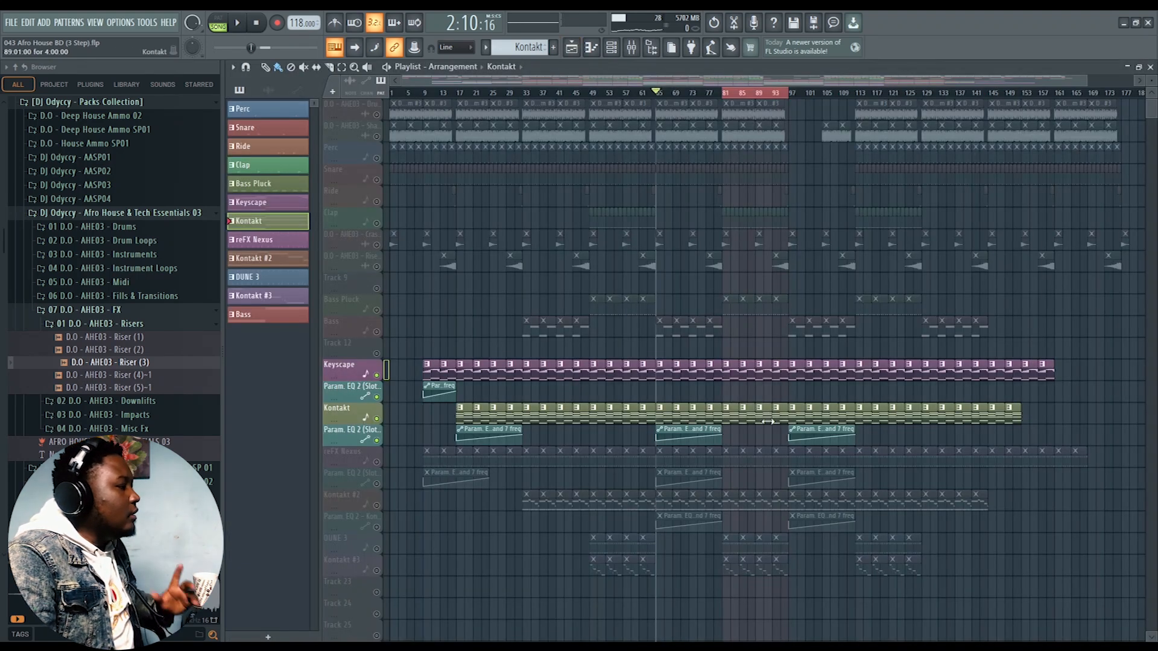
click(376, 461)
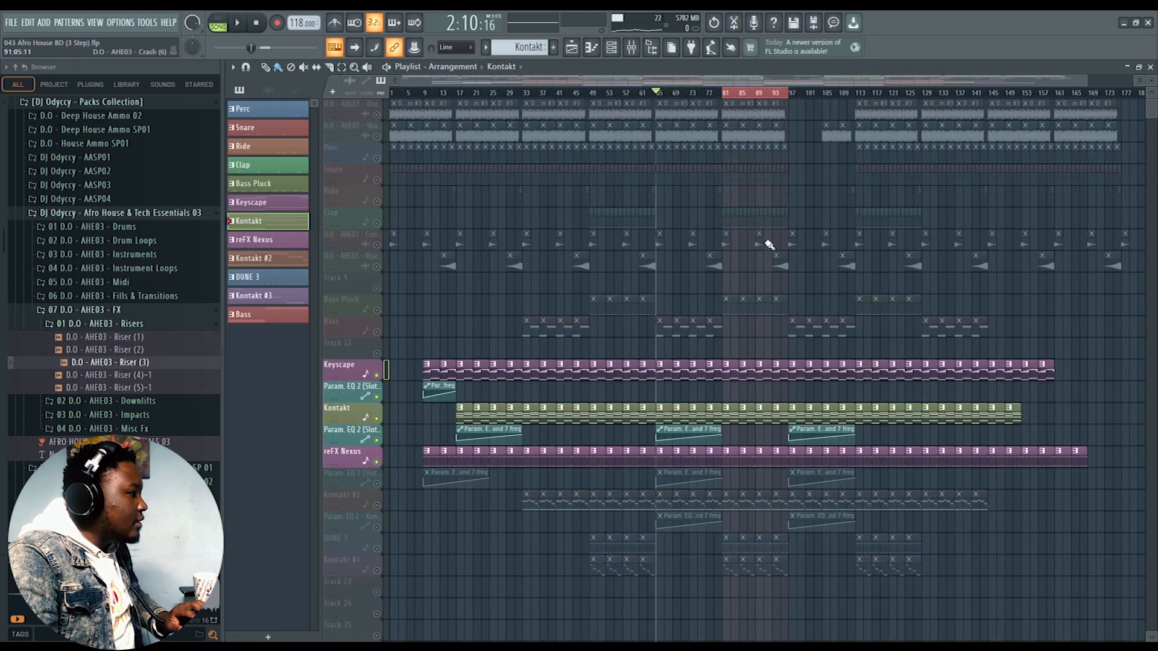
click(727, 94)
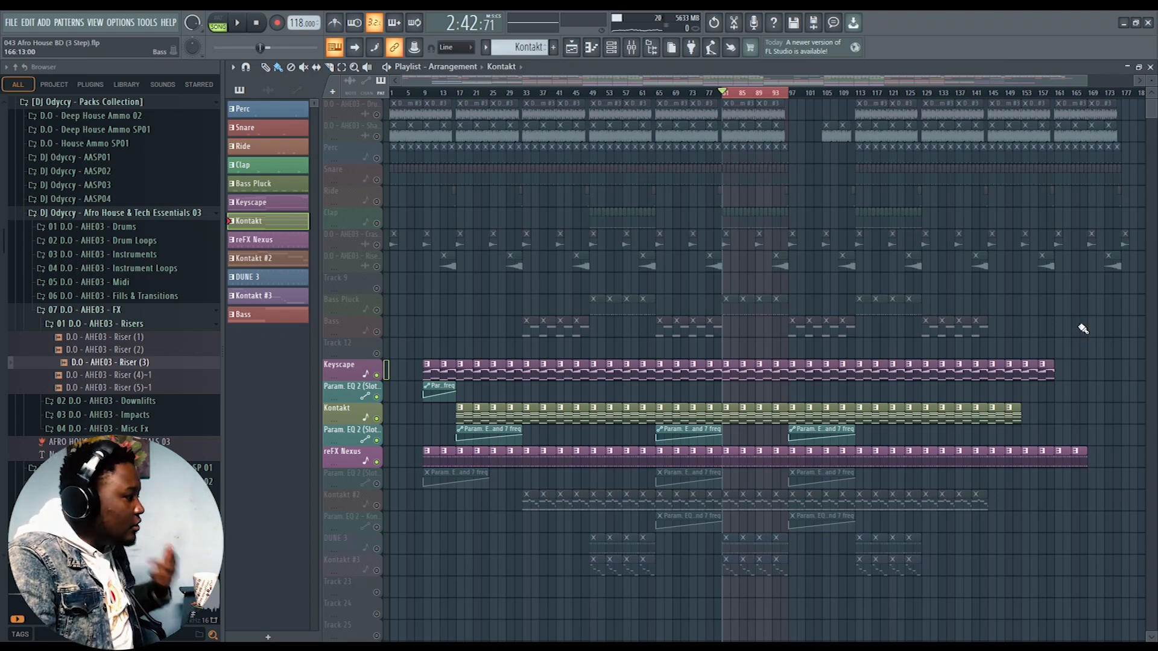
click(1151, 66)
click(572, 49)
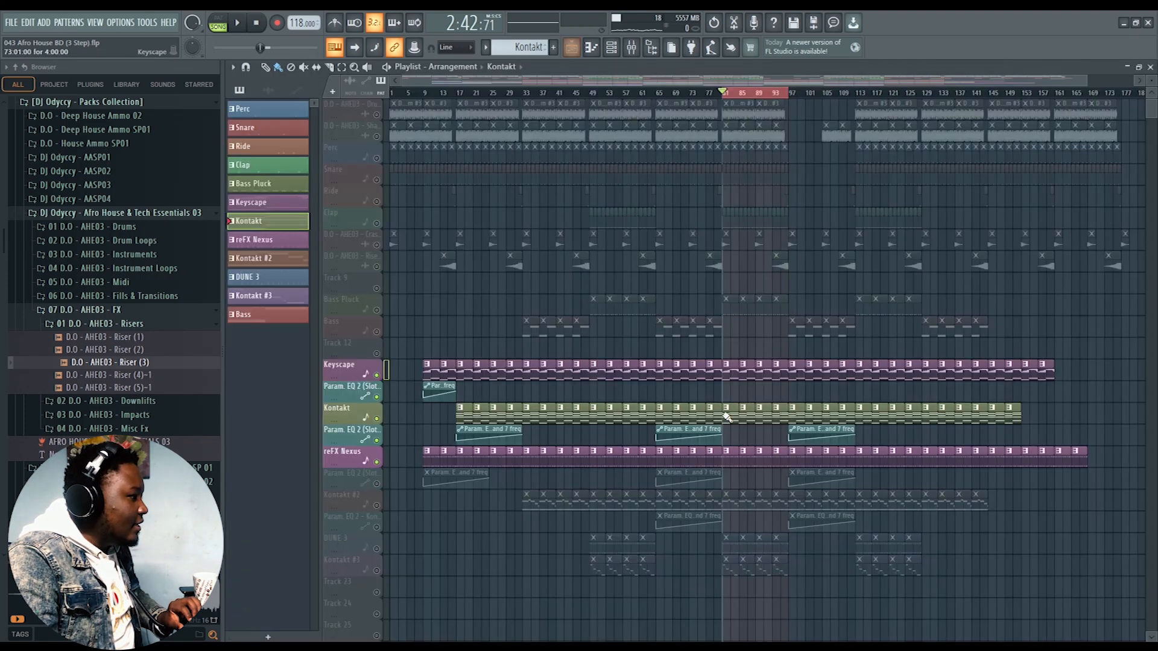
click(727, 458)
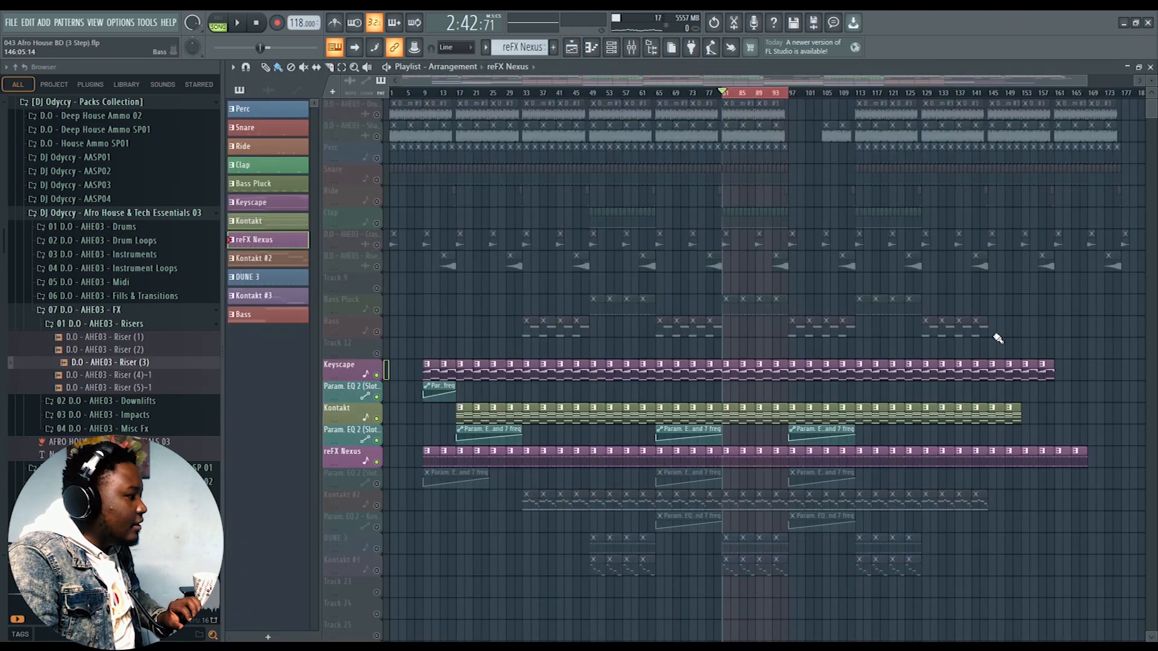
- Play the Keyscape, Kontakt and reFX Nexus parts together and inspect the reFX Nexus piano roll notes
click(1151, 67)
key(space)
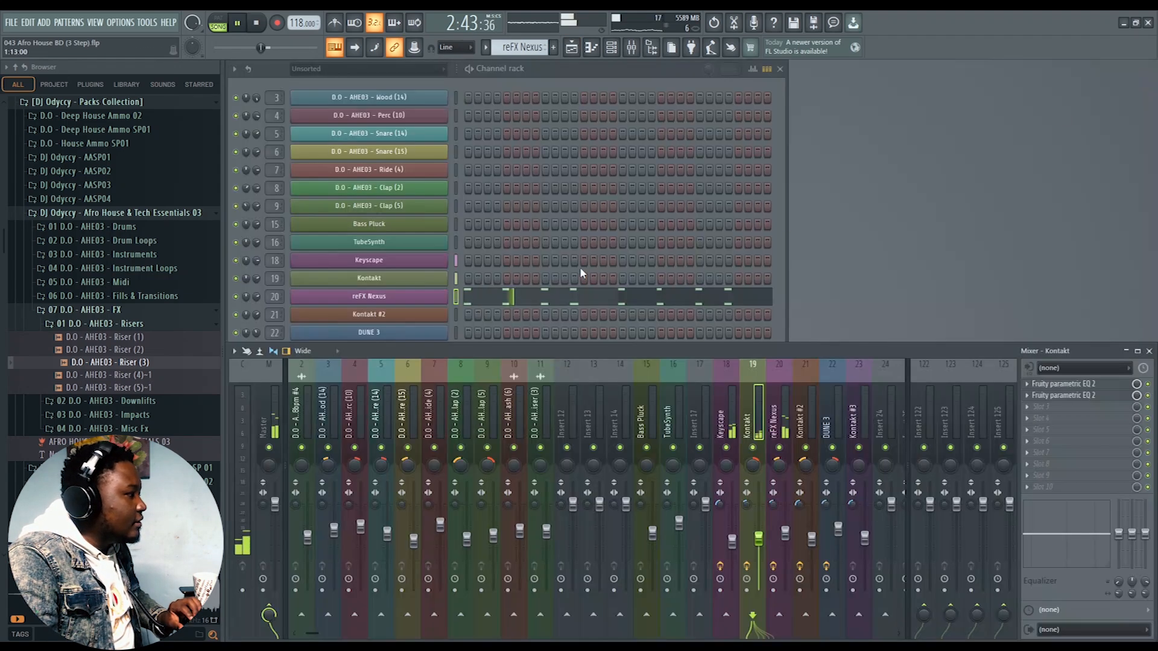
click(516, 298)
scroll(1024, 225, up, 2)
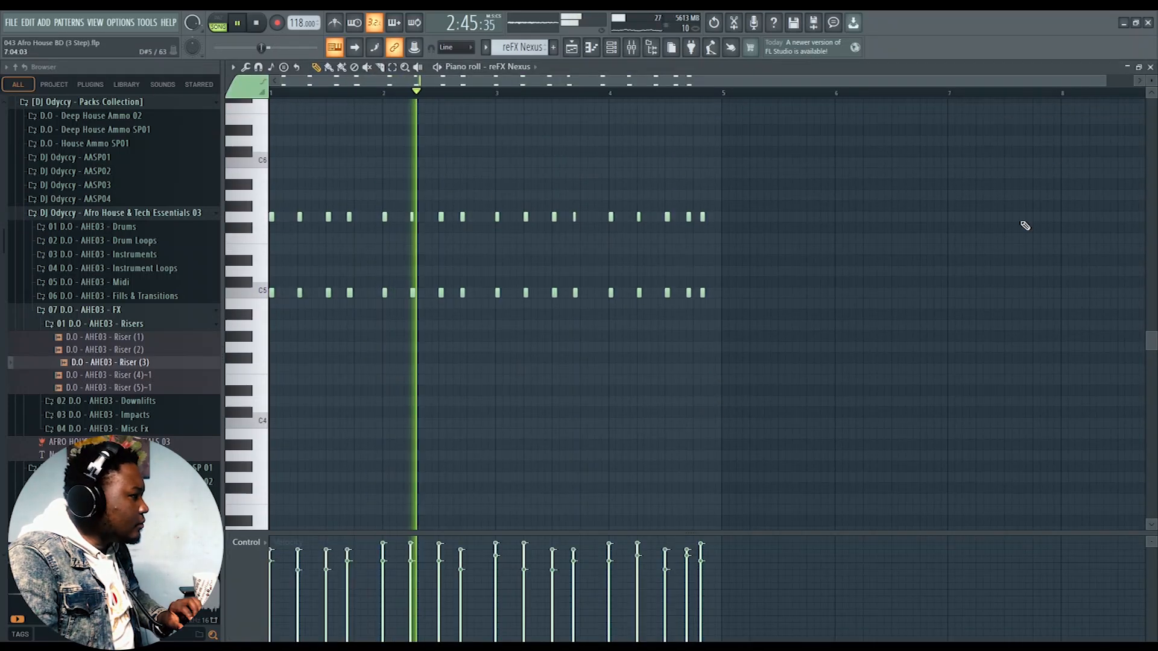
drag(1104, 80, 881, 120)
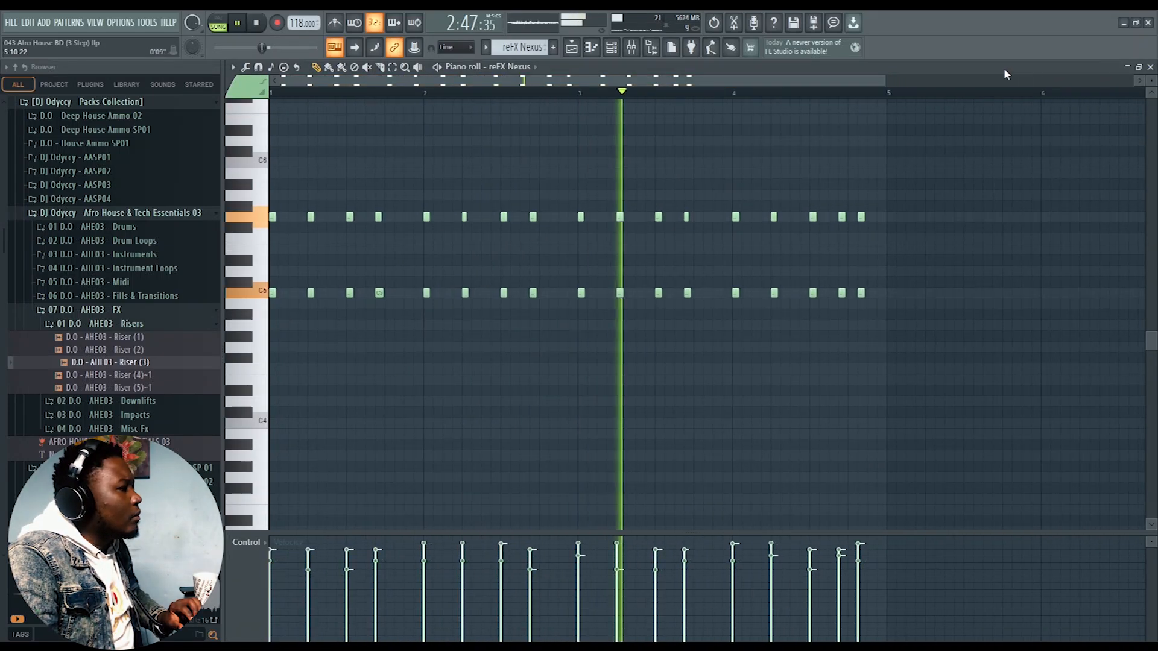
click(1151, 67)
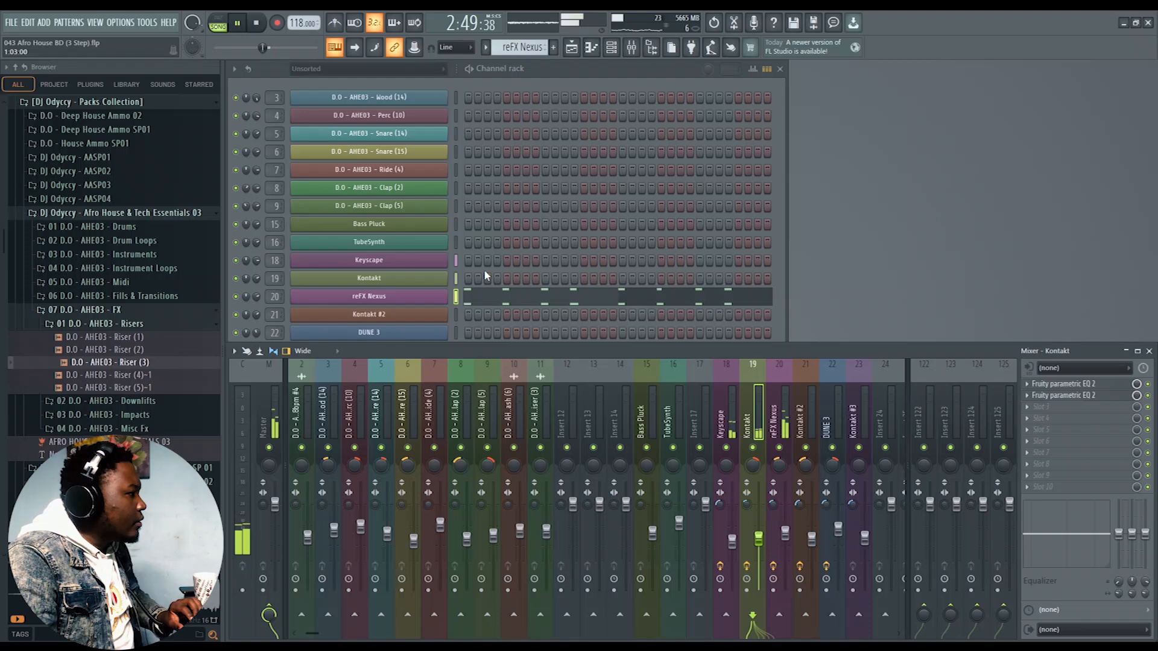
- Inspect the preset loaded in the reFX Nexus channel's plugin and stop playback
click(391, 297)
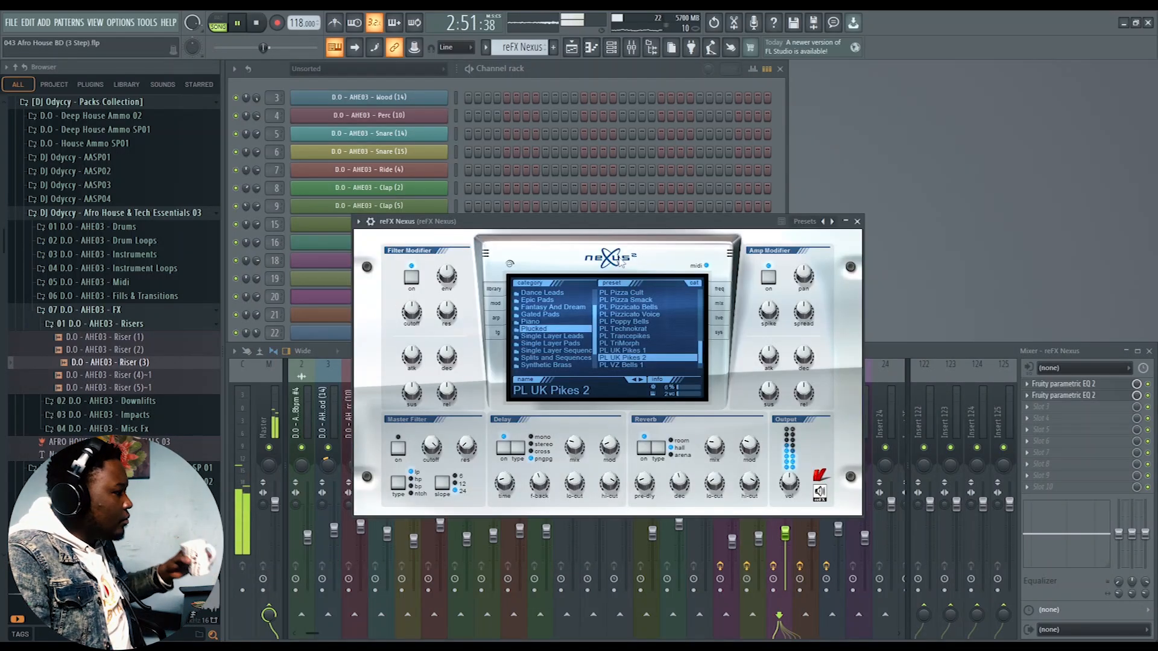
click(257, 30)
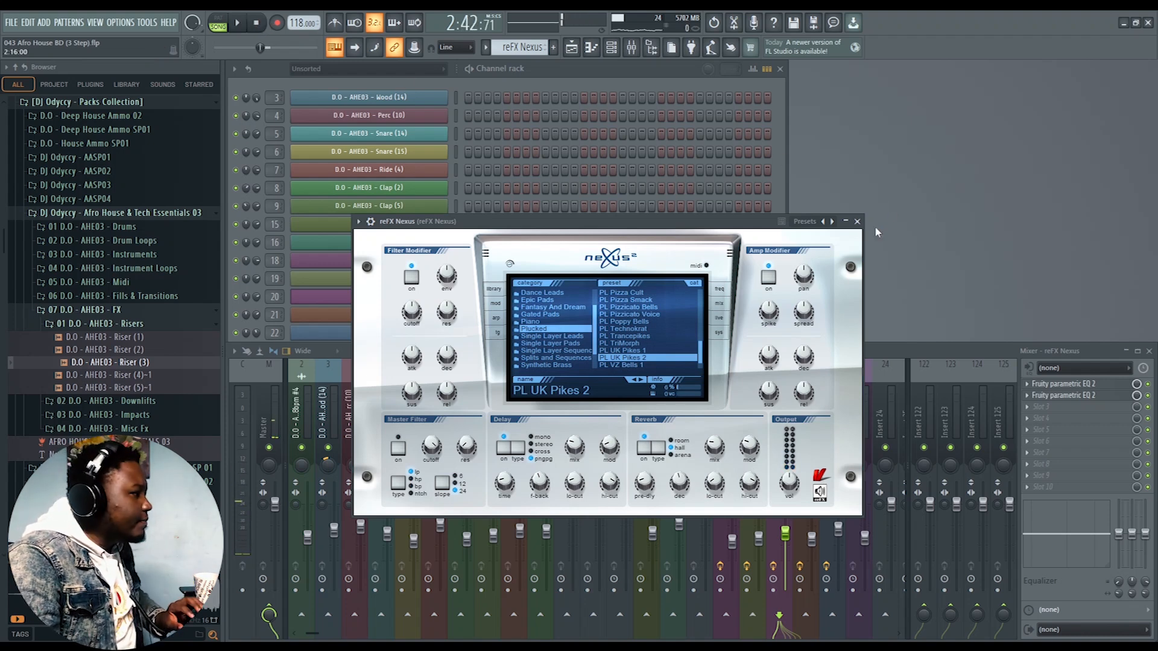
click(857, 222)
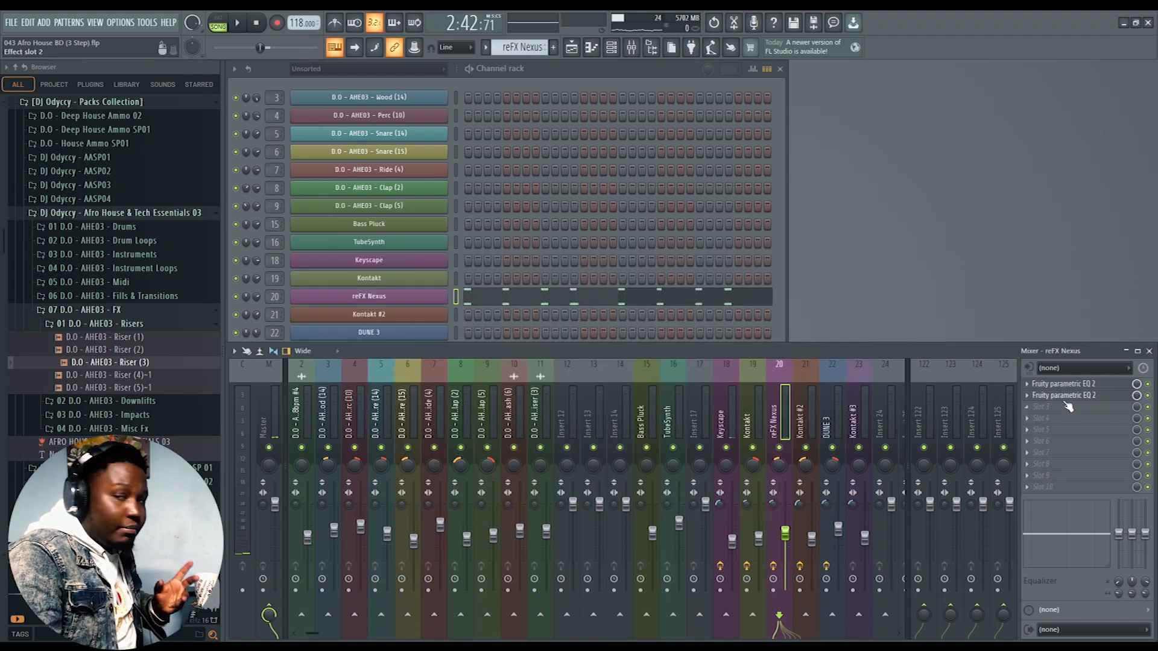
- Inspect both Fruity parametric EQ 2 effects on the reFX Nexus mixer track
click(1044, 385)
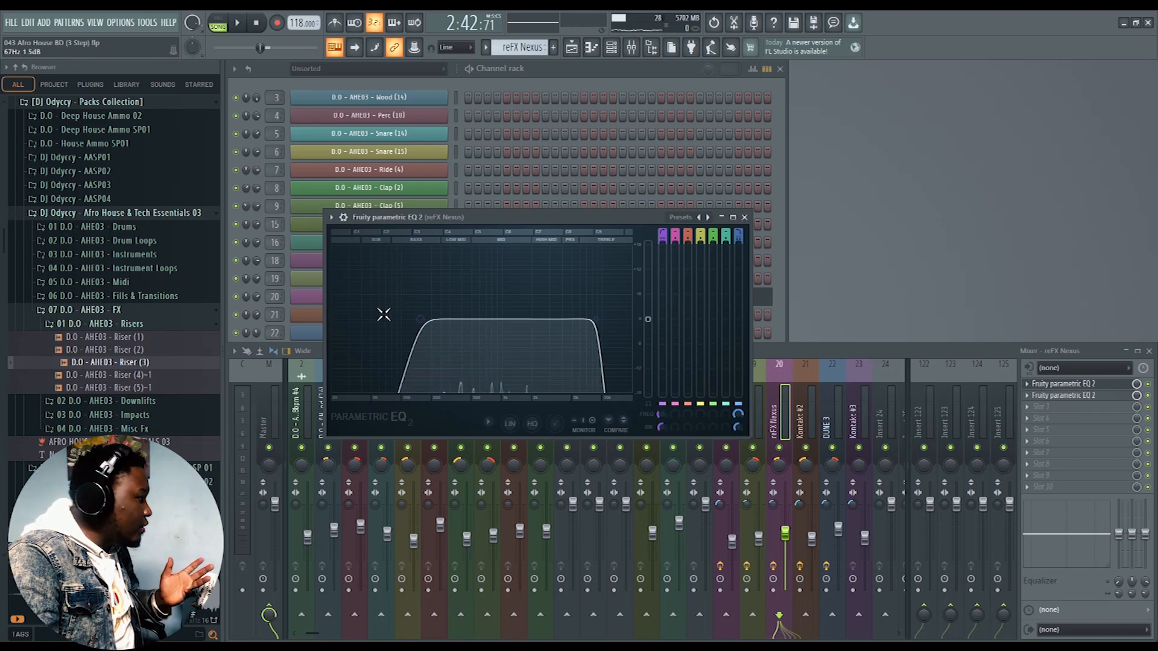
click(745, 217)
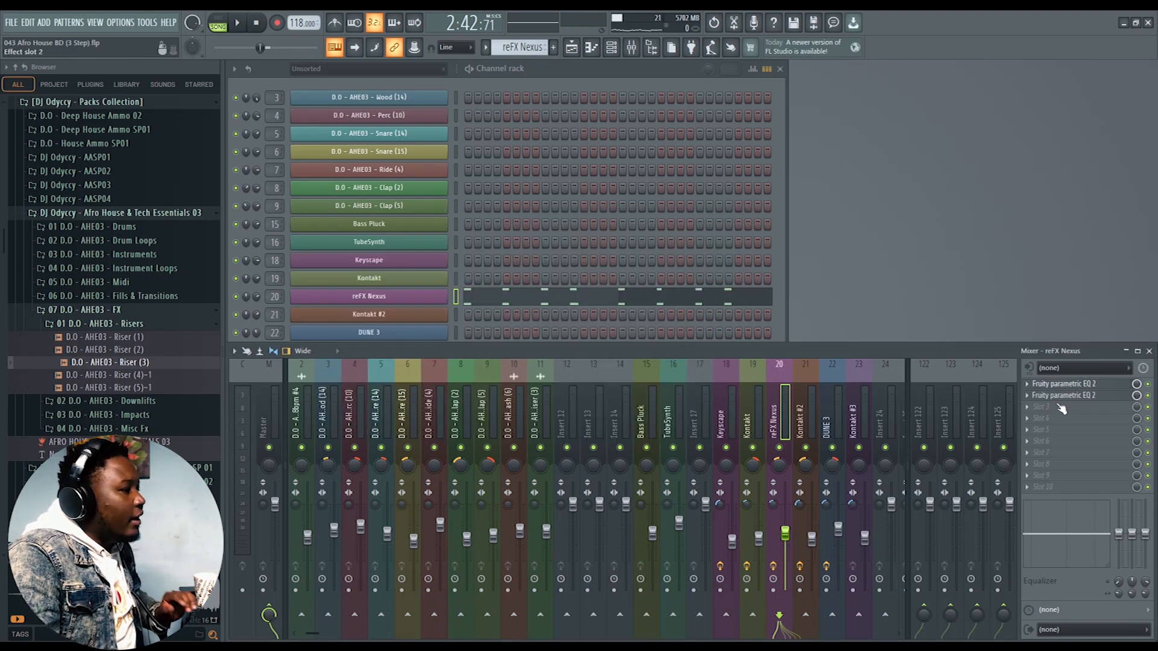
click(1063, 396)
click(761, 232)
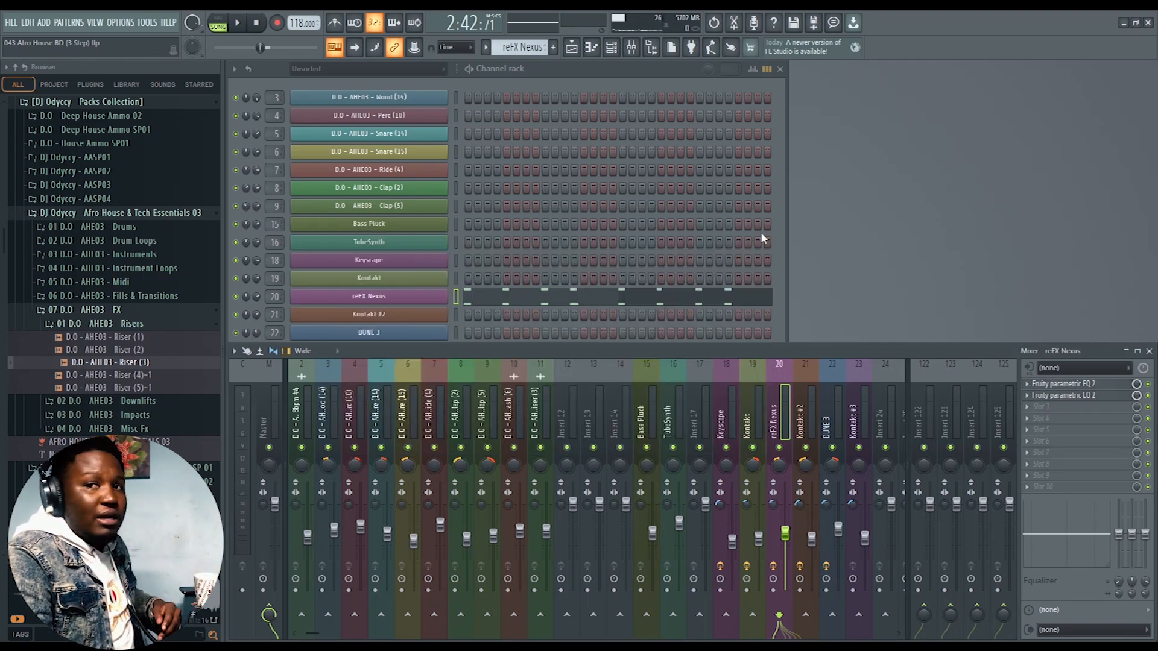
- Unmute the reFX Nexus filter automation and the Kontakt #2 track in the playlist, and select the Kontakt #2 pattern
click(572, 48)
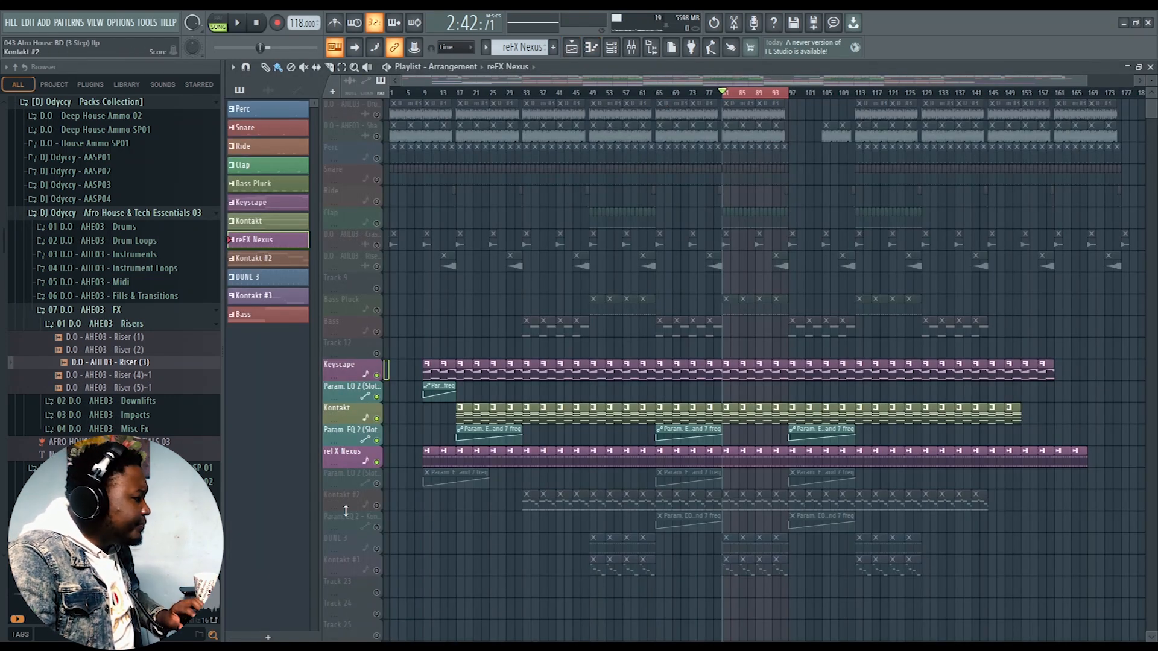
click(377, 484)
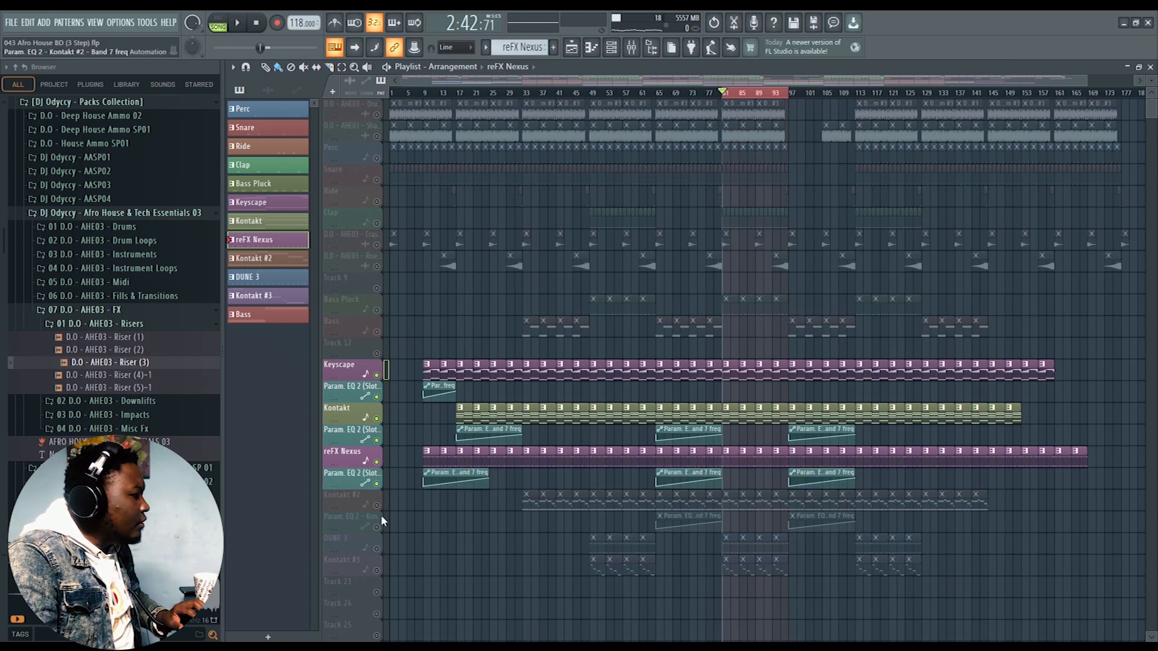
click(377, 506)
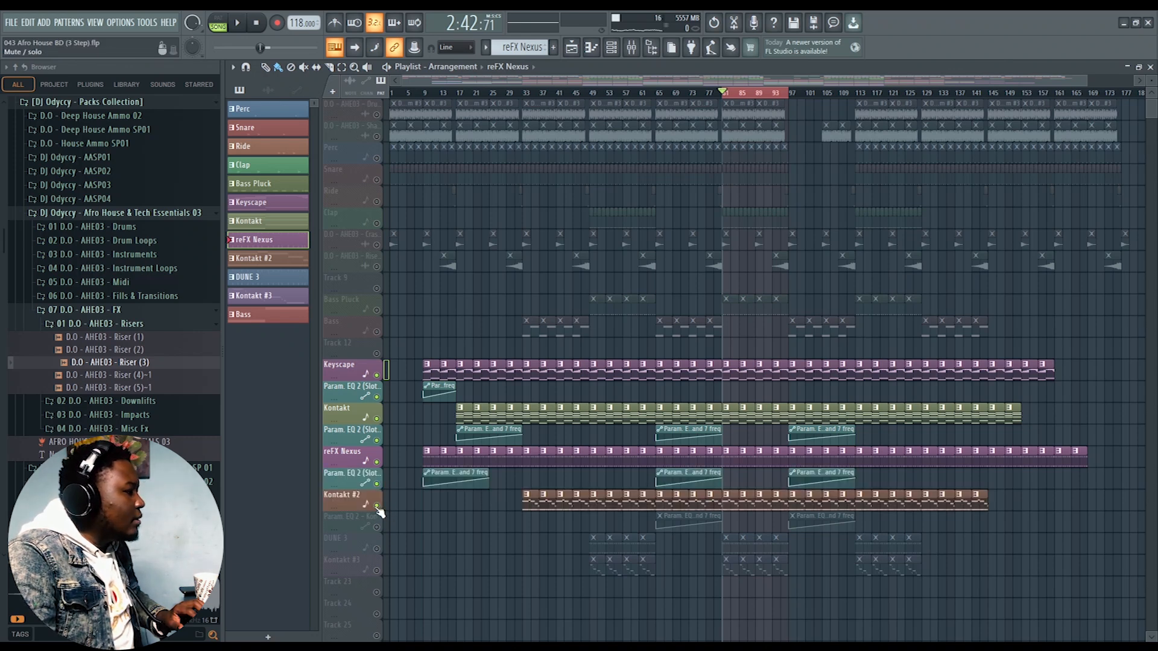
click(1150, 67)
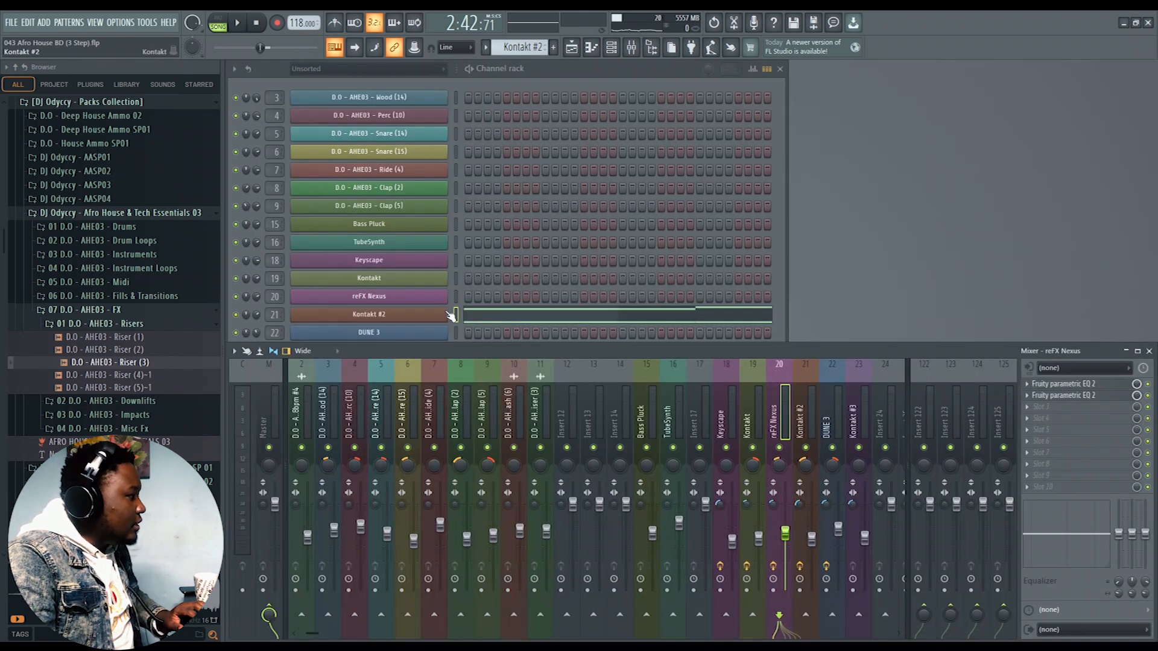
- Inspect the Kontakt #2 channel's Choir instrument and audition its pattern alone in pattern mode
click(404, 318)
drag(573, 277, 621, 136)
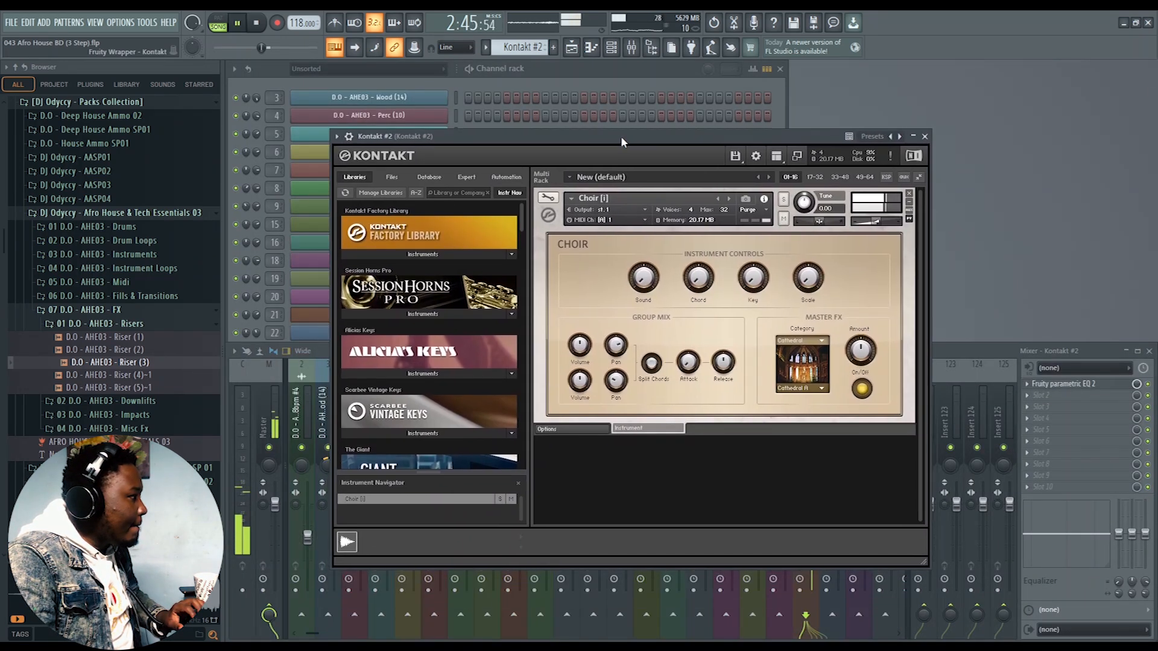
click(218, 23)
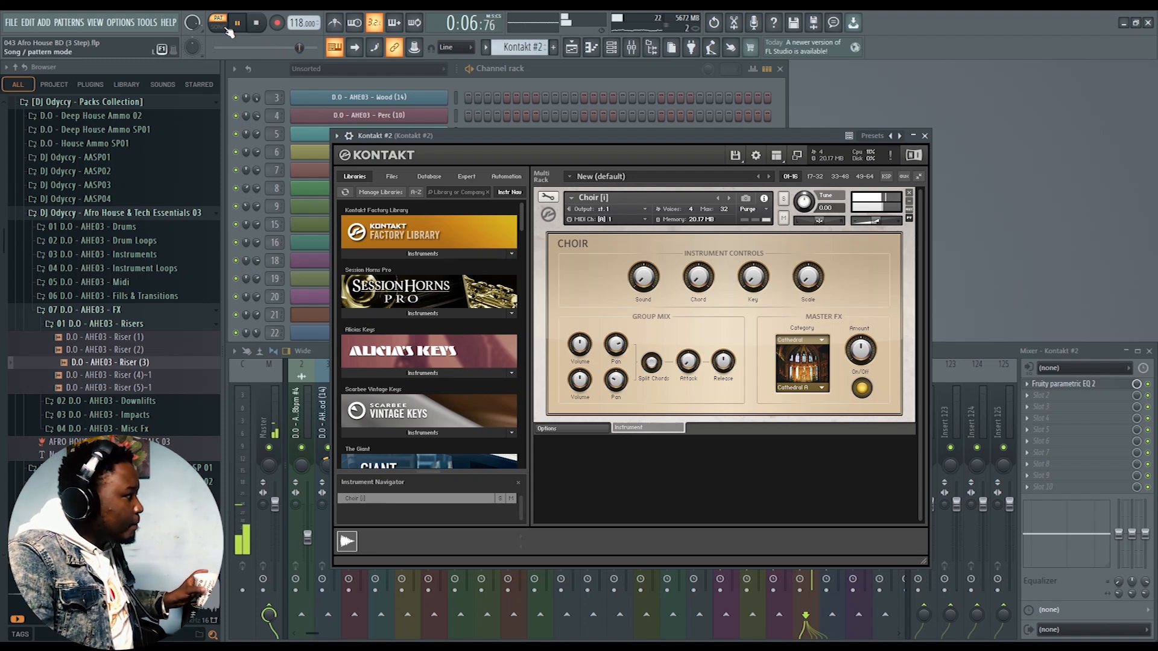
key(space)
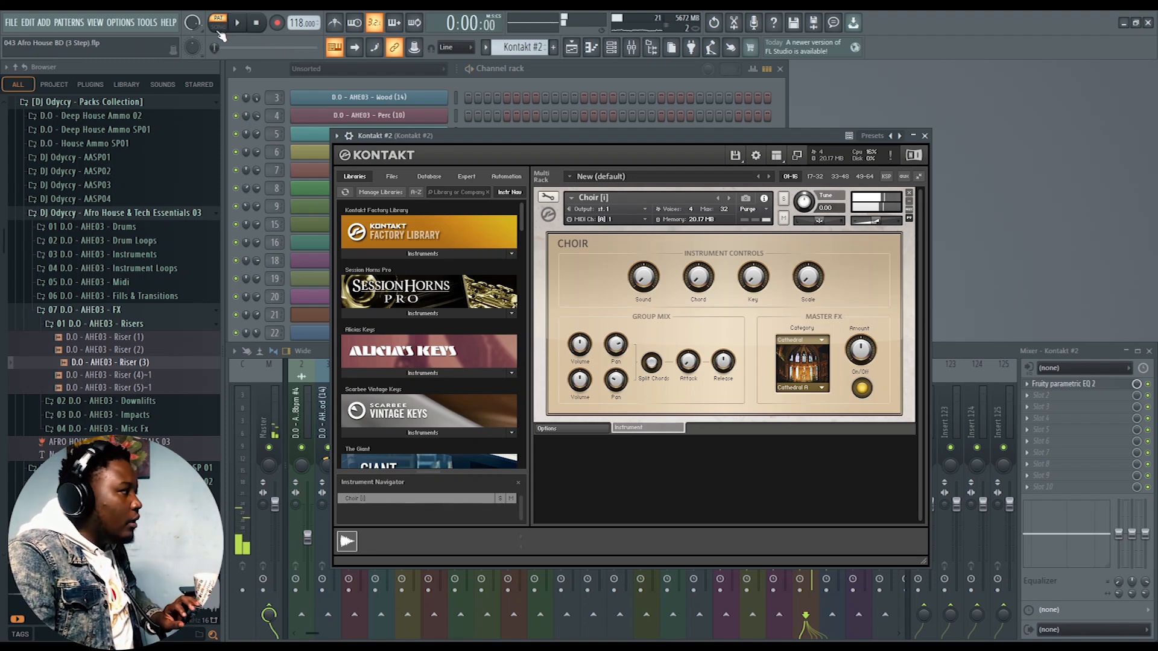
- Return to song mode and play Kontakt #2 with the other melodic layers from bar 81, viewing the playlist
click(220, 27)
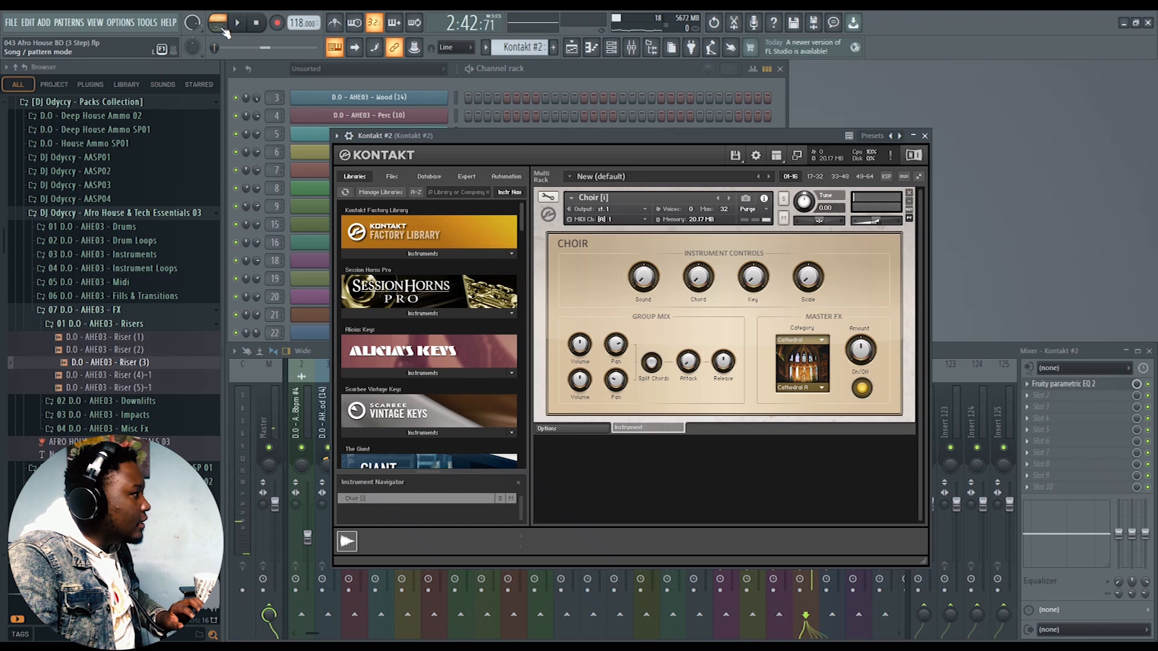
key(space)
click(926, 136)
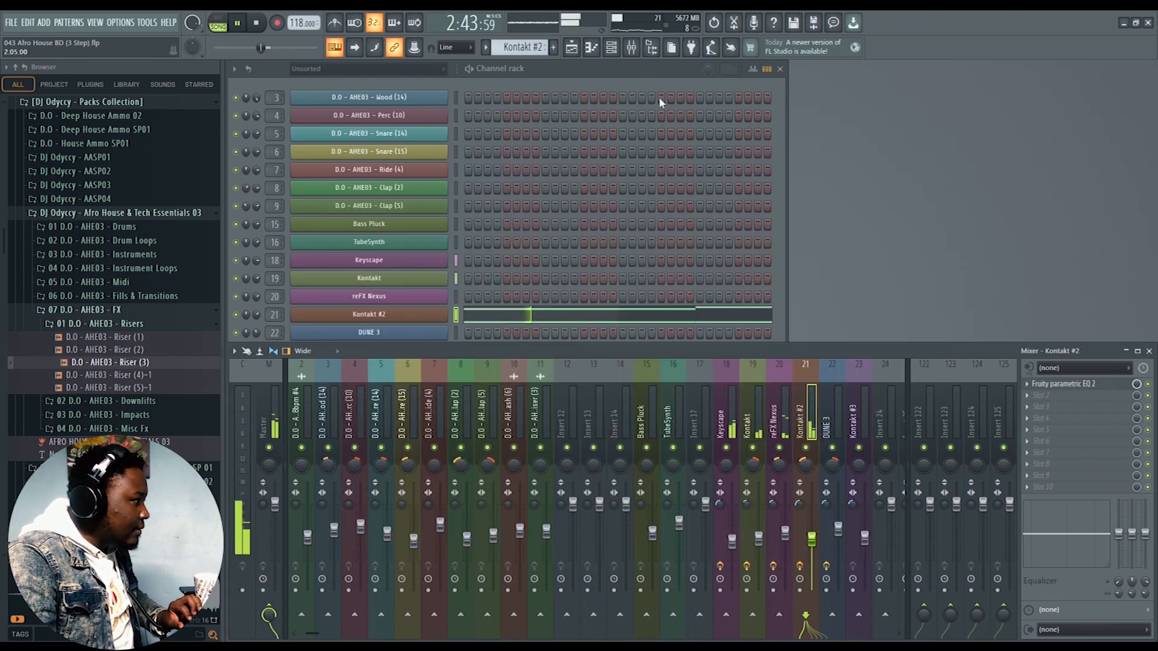
click(572, 47)
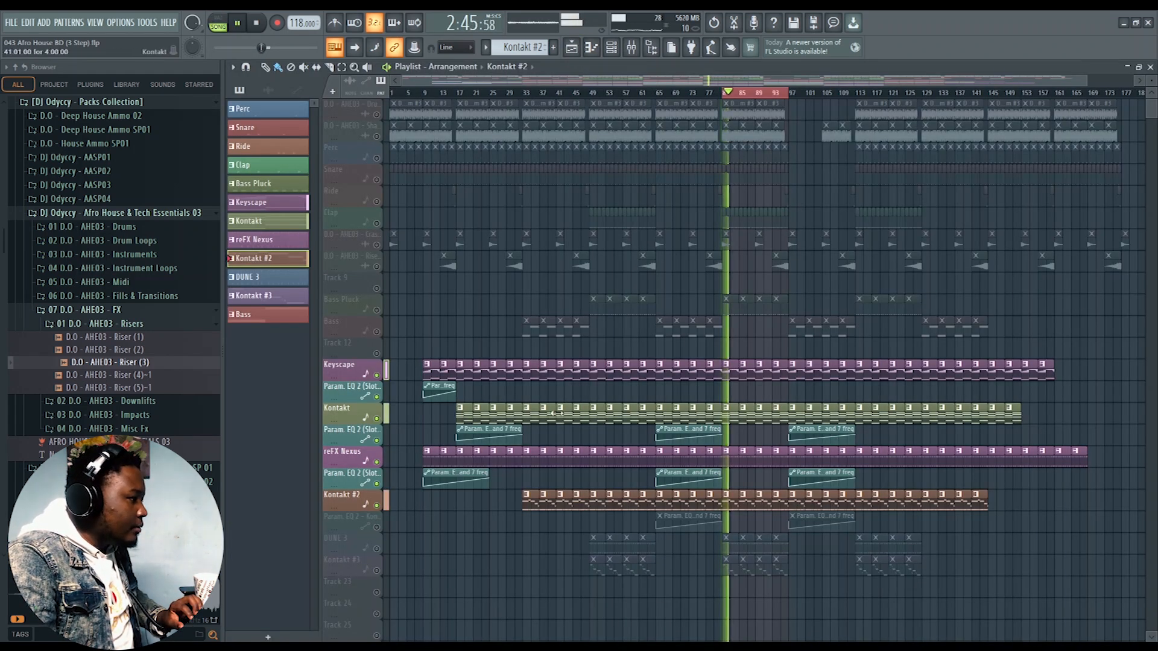
- Stop playback, unmute the Kontakt #2 filter automation and the DUNE 3 track in the playlist, and select the DUNE 3 pattern
key(space)
click(376, 527)
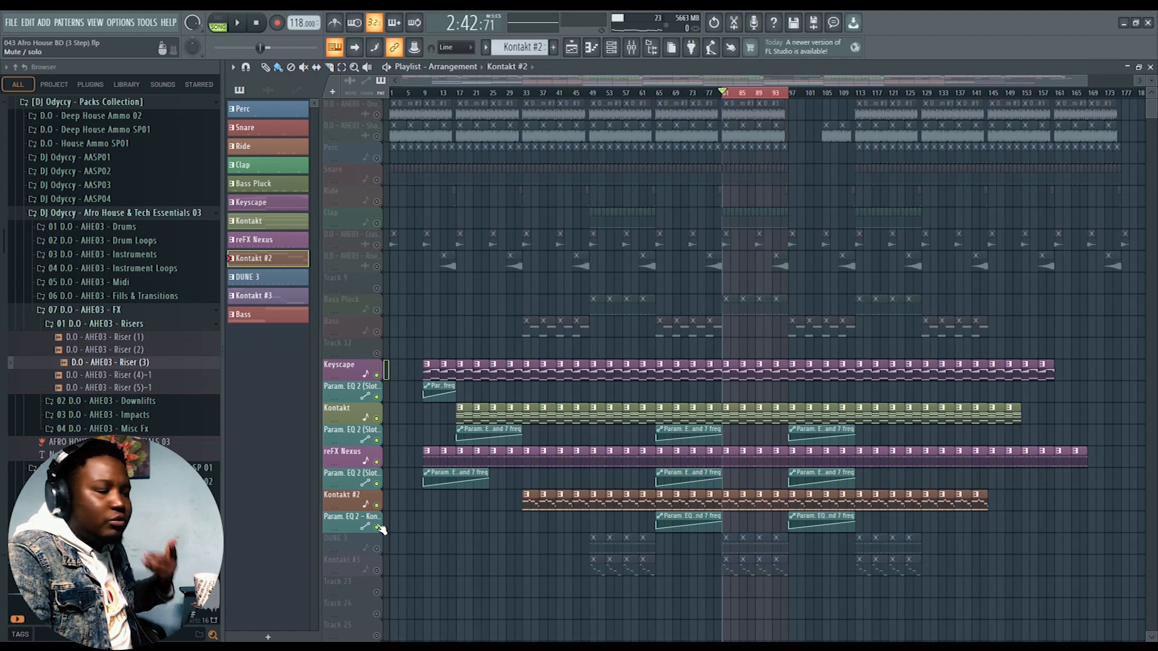
click(375, 548)
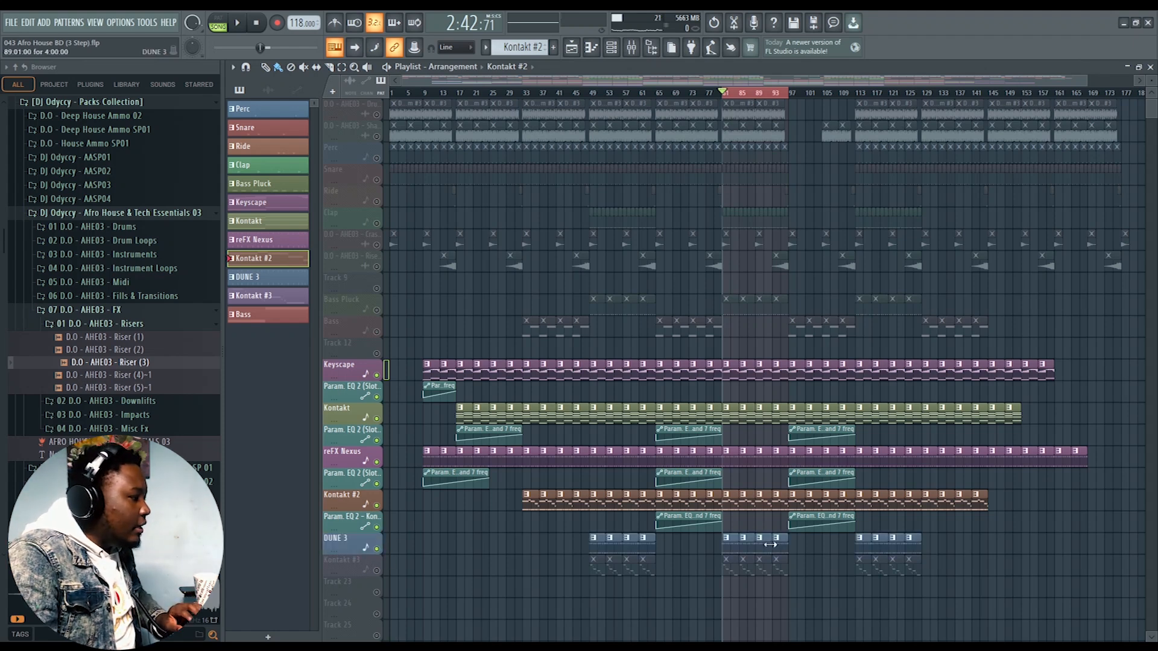
click(733, 547)
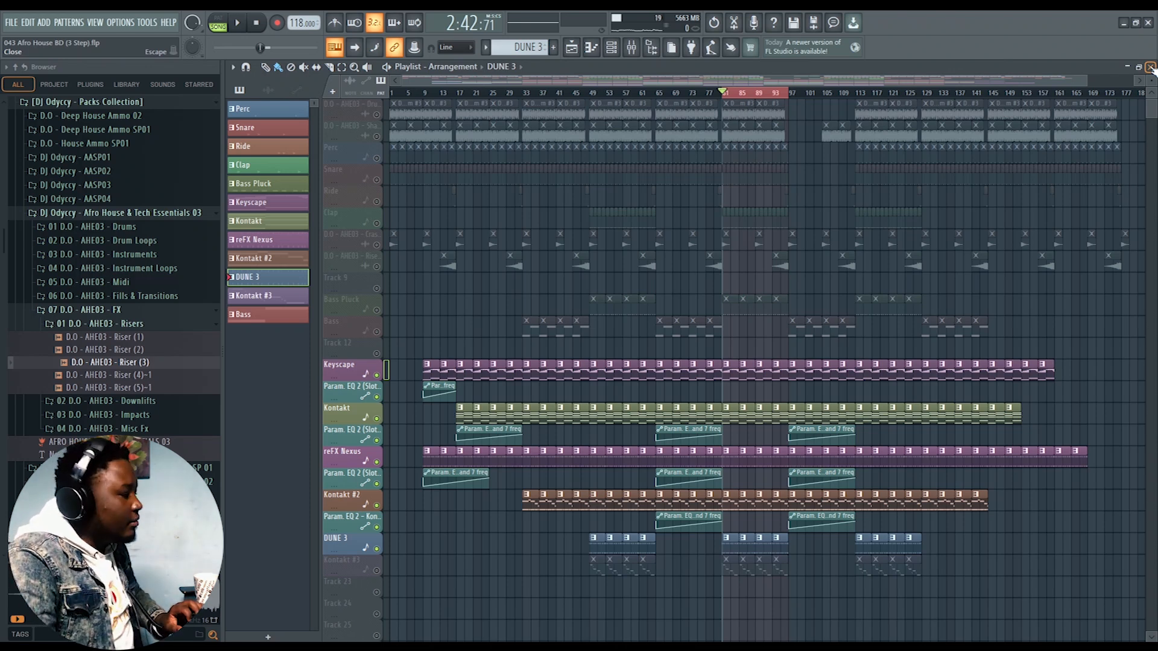
- Play from bar 81 while viewing the DUNE 3 pattern's notes and its Casablanca KS patch, ending with playback stopped
key(space)
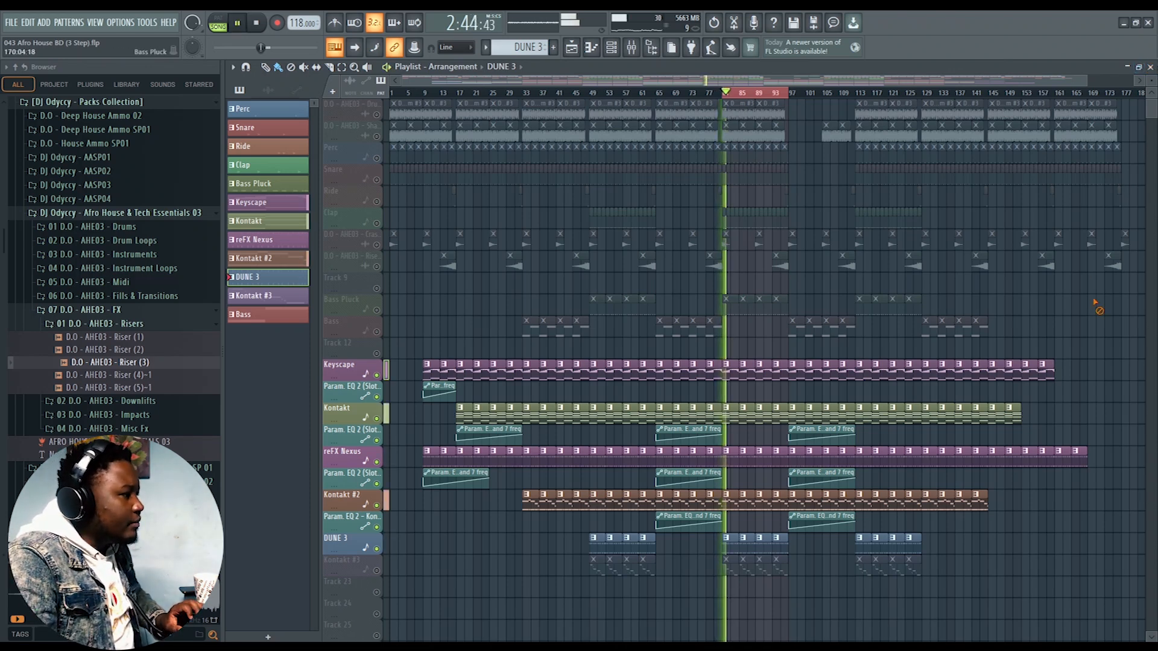
click(1150, 67)
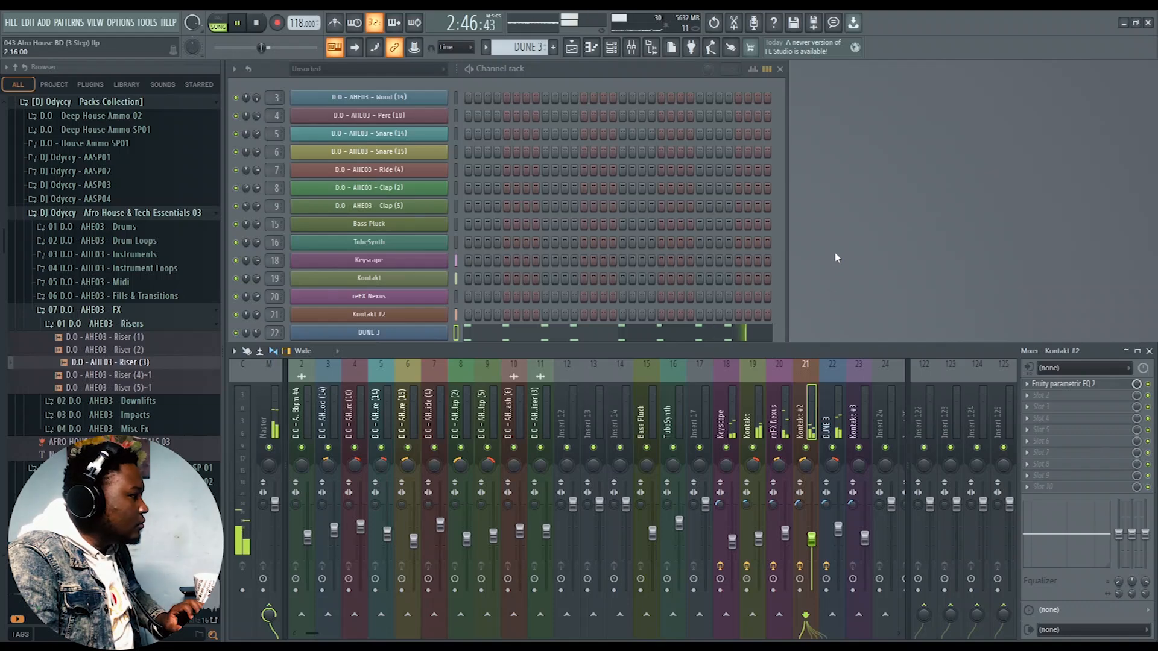
click(501, 333)
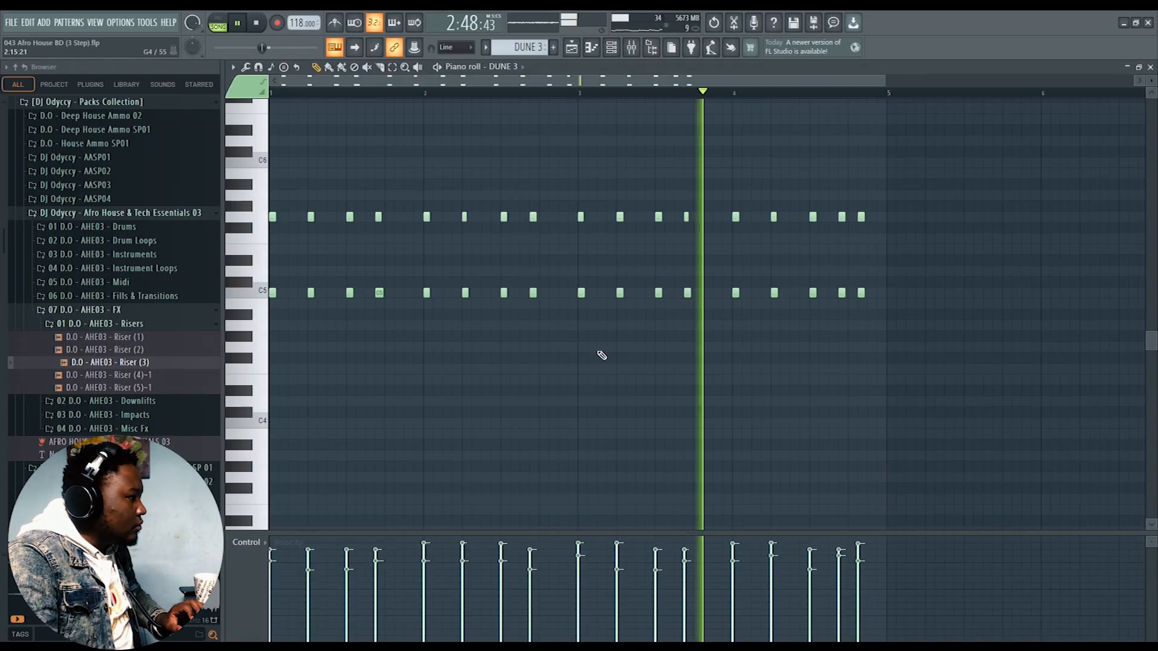
click(1150, 67)
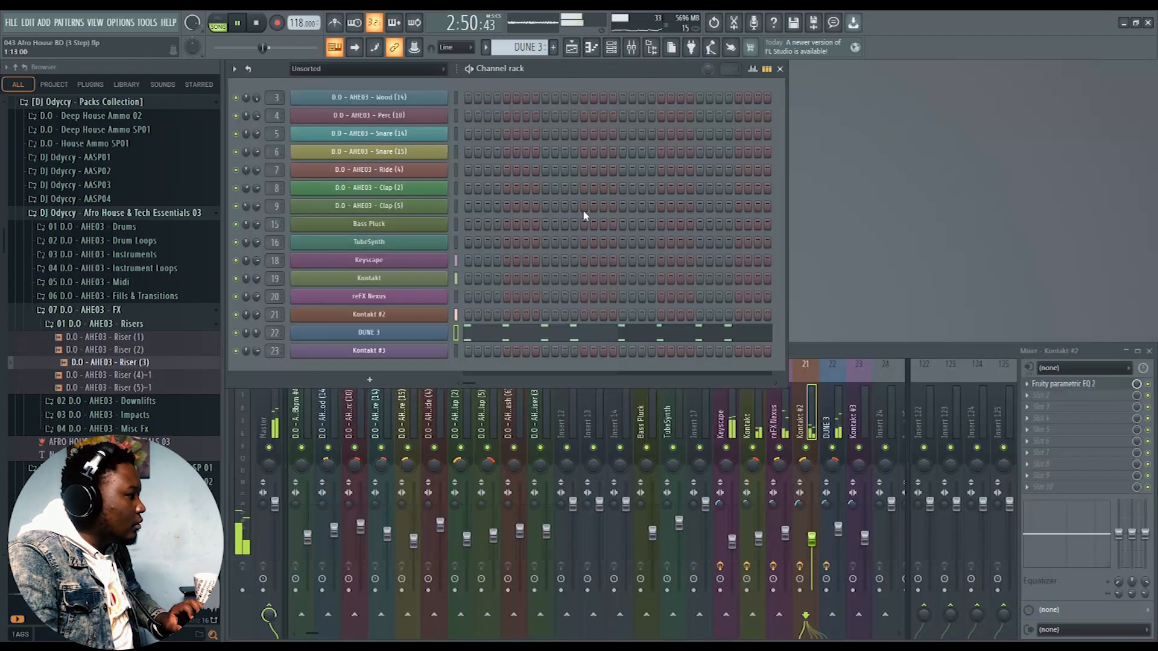
click(401, 332)
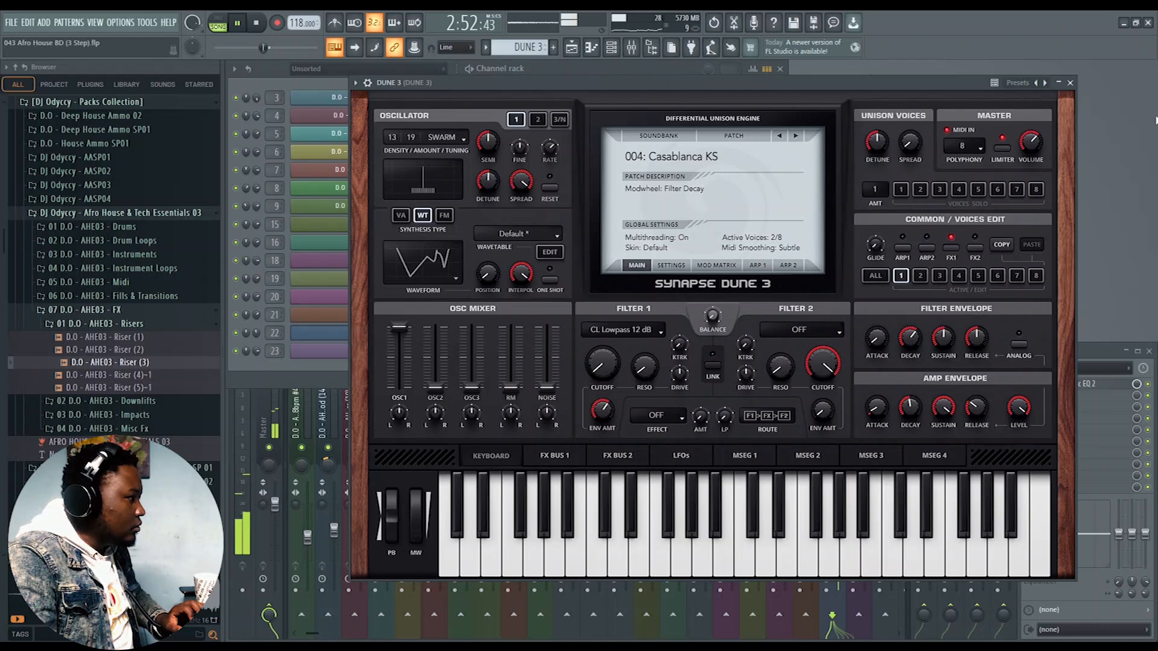
click(1071, 83)
key(space)
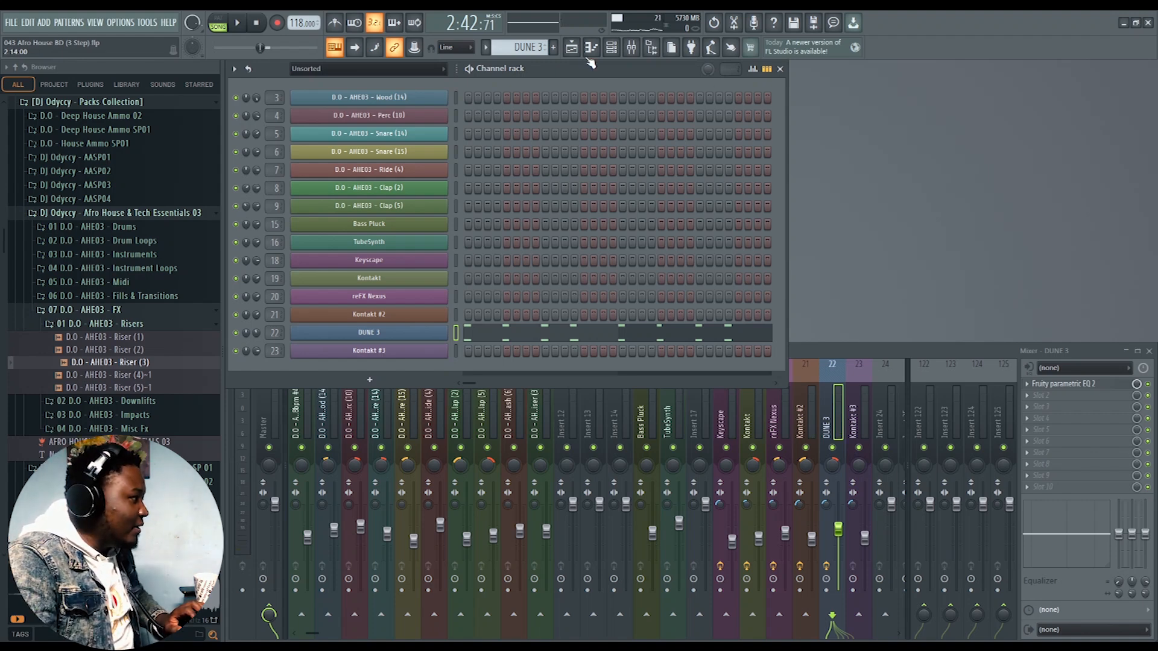
- Return to the playlist, unmute the Kontakt #3 track, and select the Kontakt #3 pattern
click(572, 47)
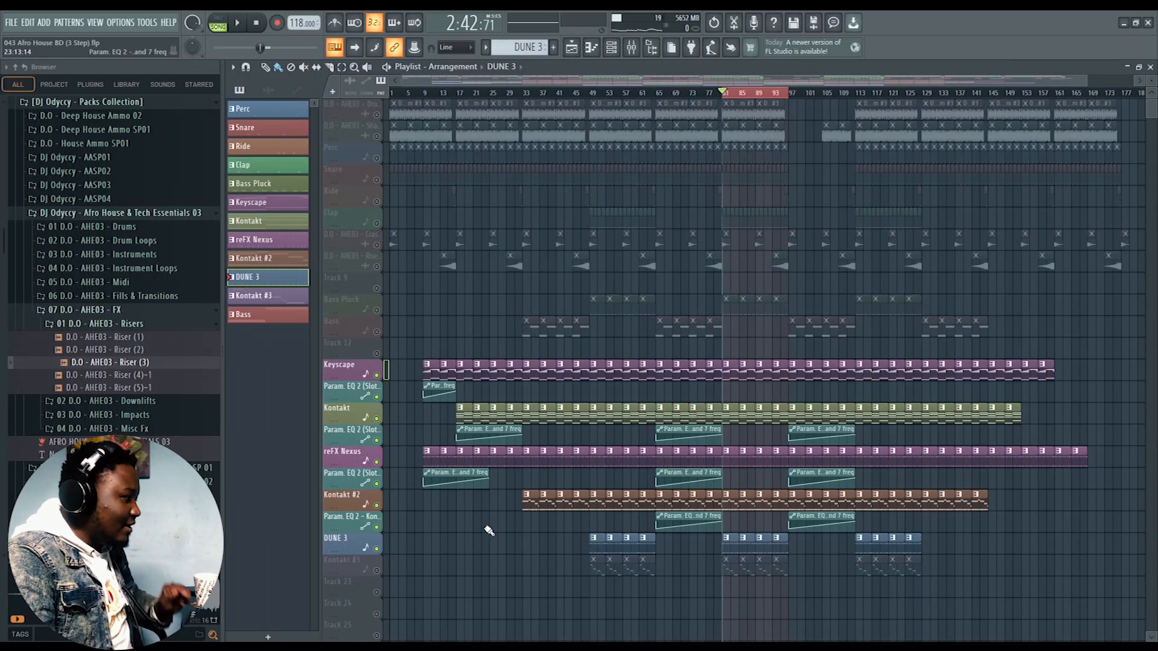
click(377, 571)
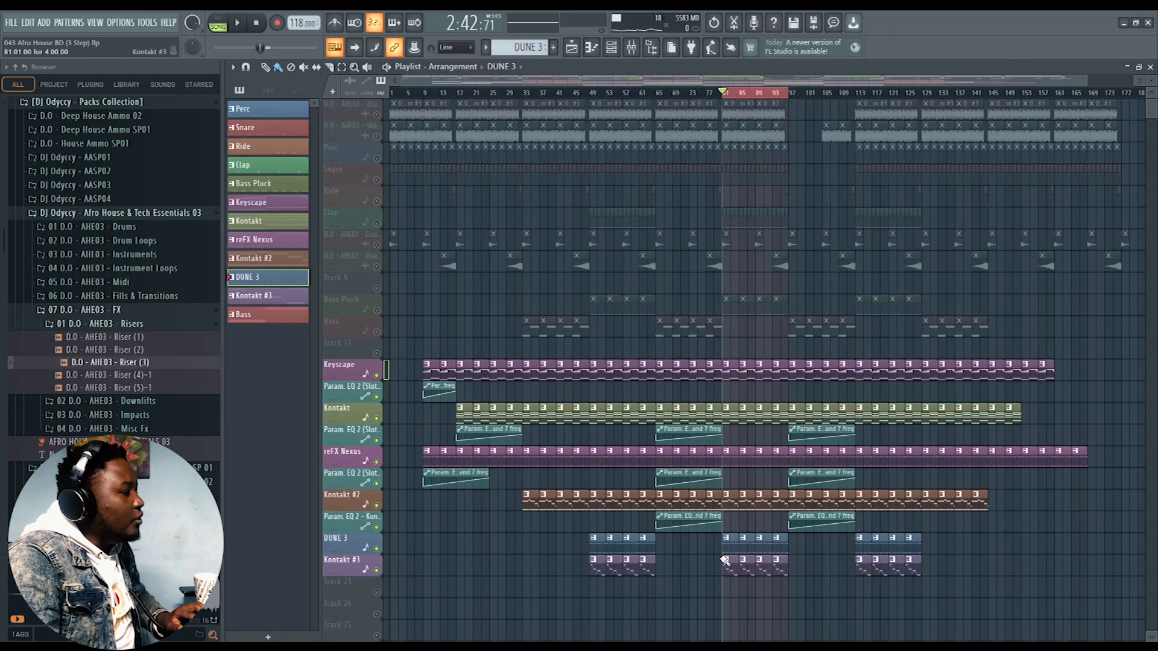
click(729, 569)
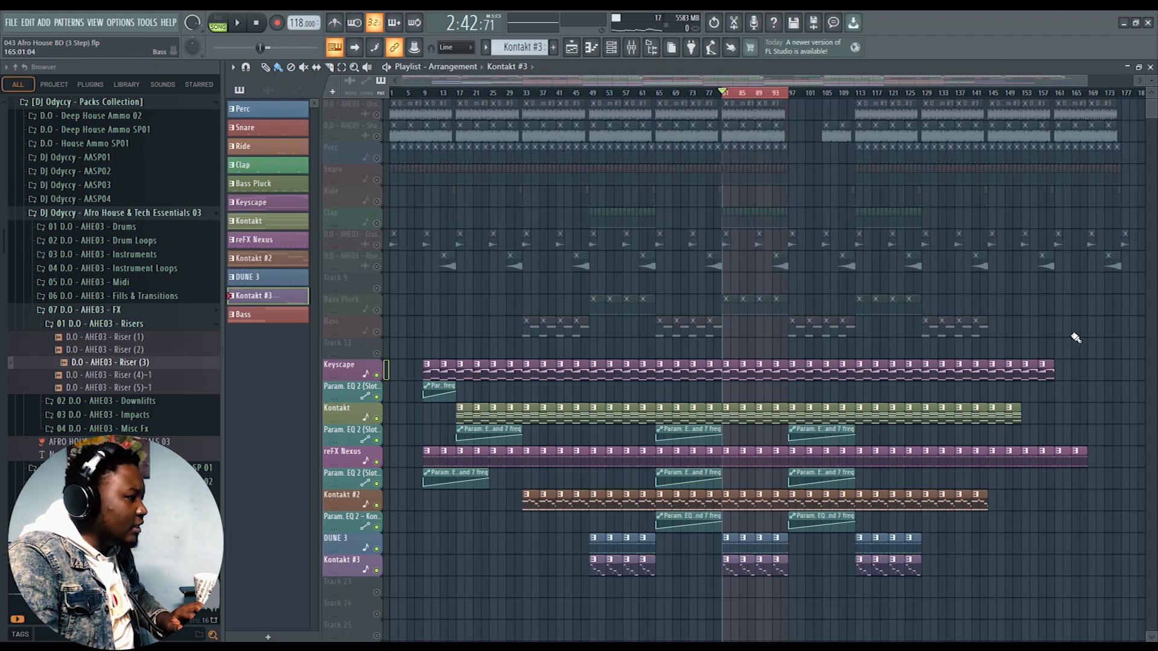
- Play from bar 81 while viewing the Kontakt #3 pattern's notes and its Session Horns Pro instrument, then close the instrument
click(1150, 67)
click(496, 350)
key(space)
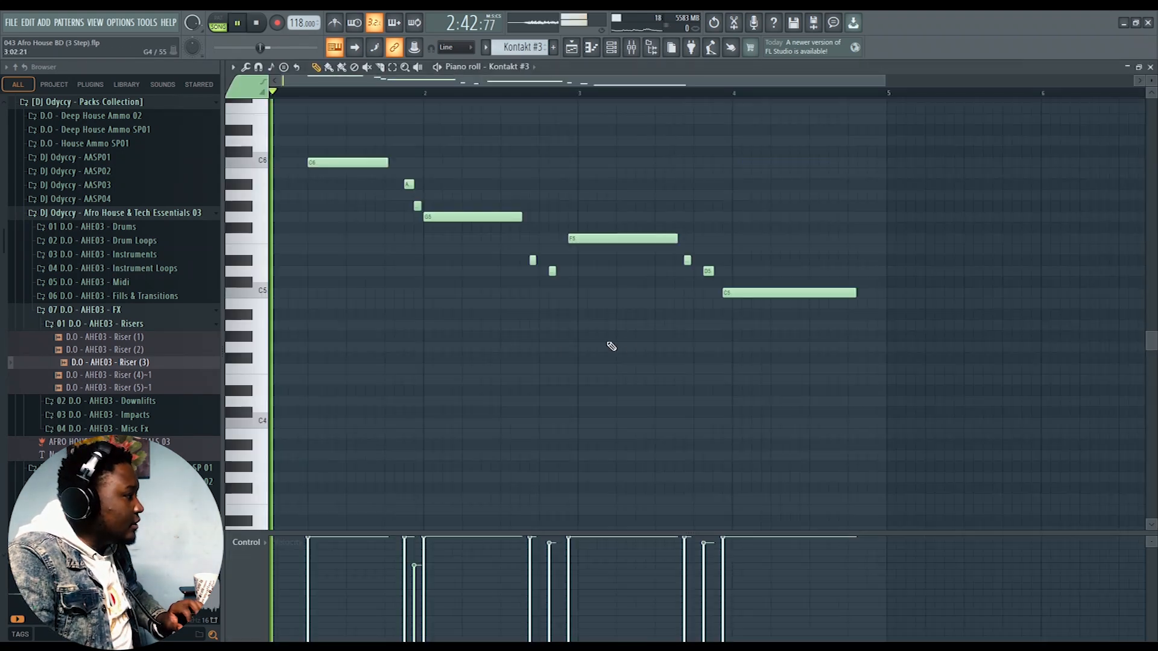
click(1150, 67)
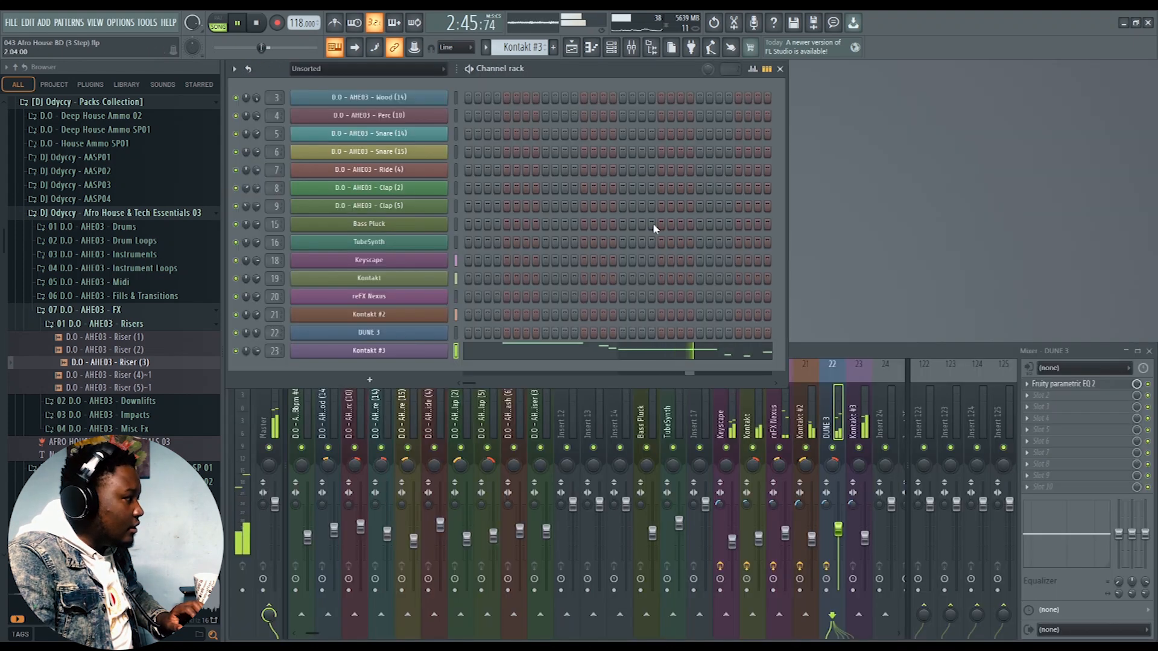
click(374, 352)
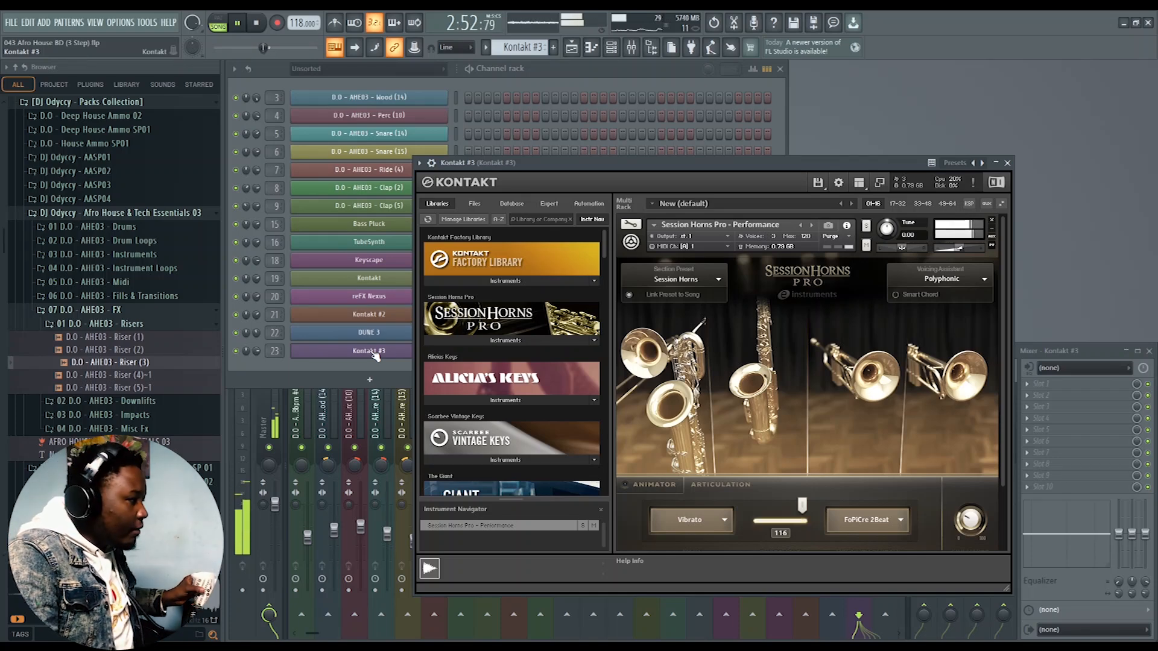
key(space)
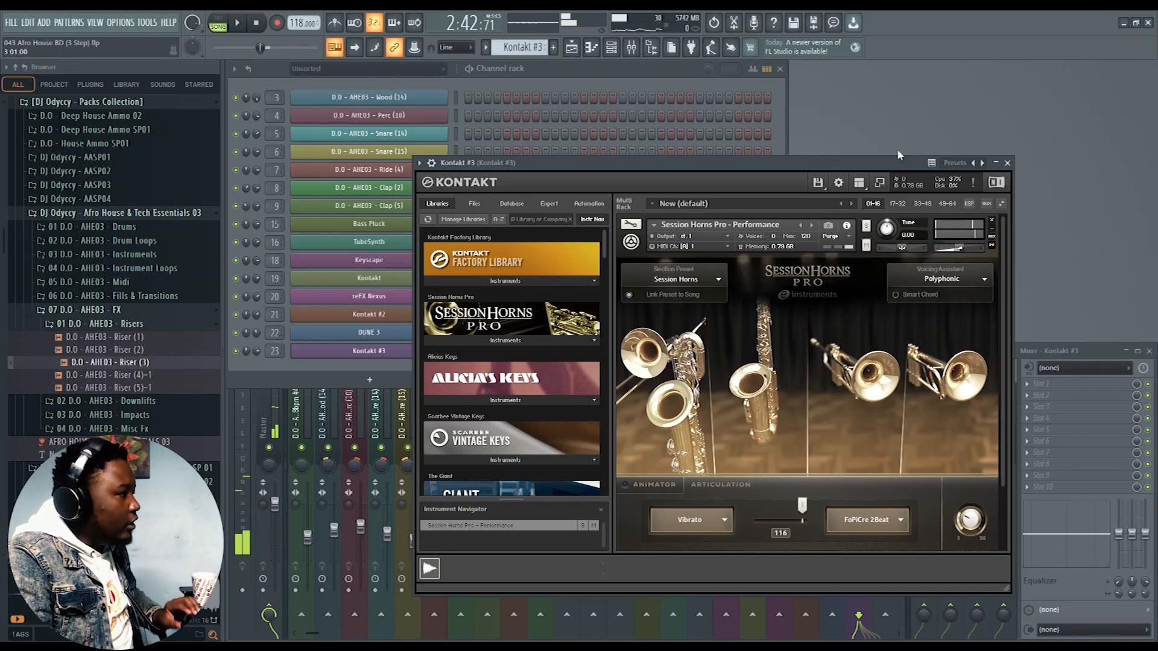
click(1006, 163)
- Return to the playlist, unmute the Bass Pluck track, and select the Bass Pluck pattern
key(F5)
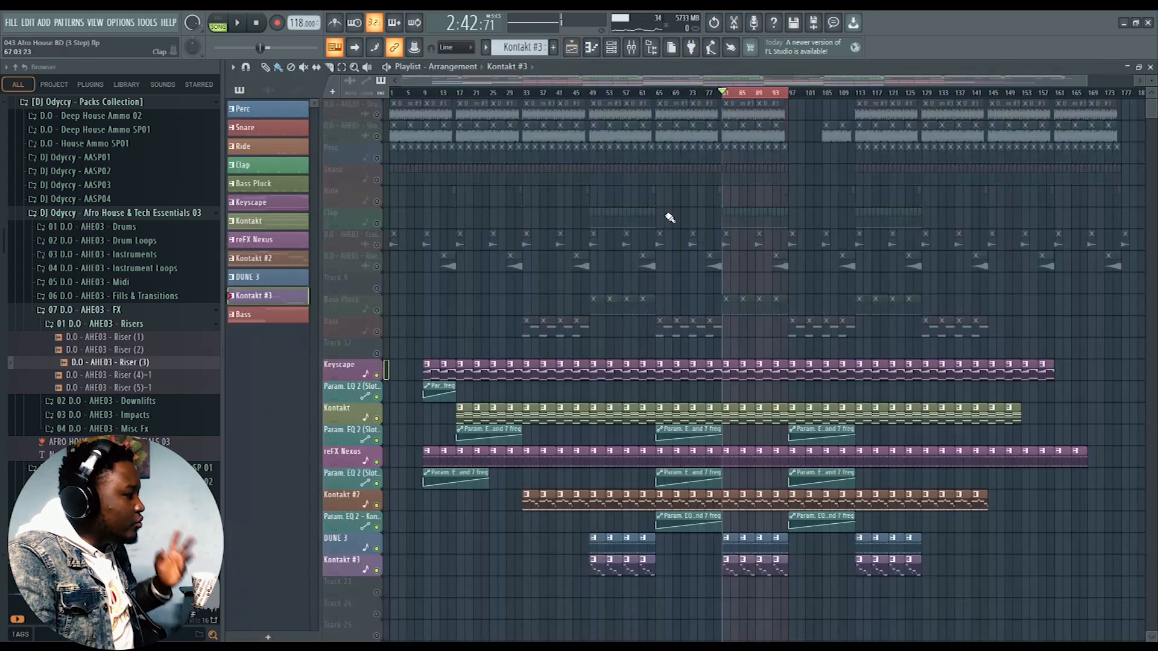
click(377, 311)
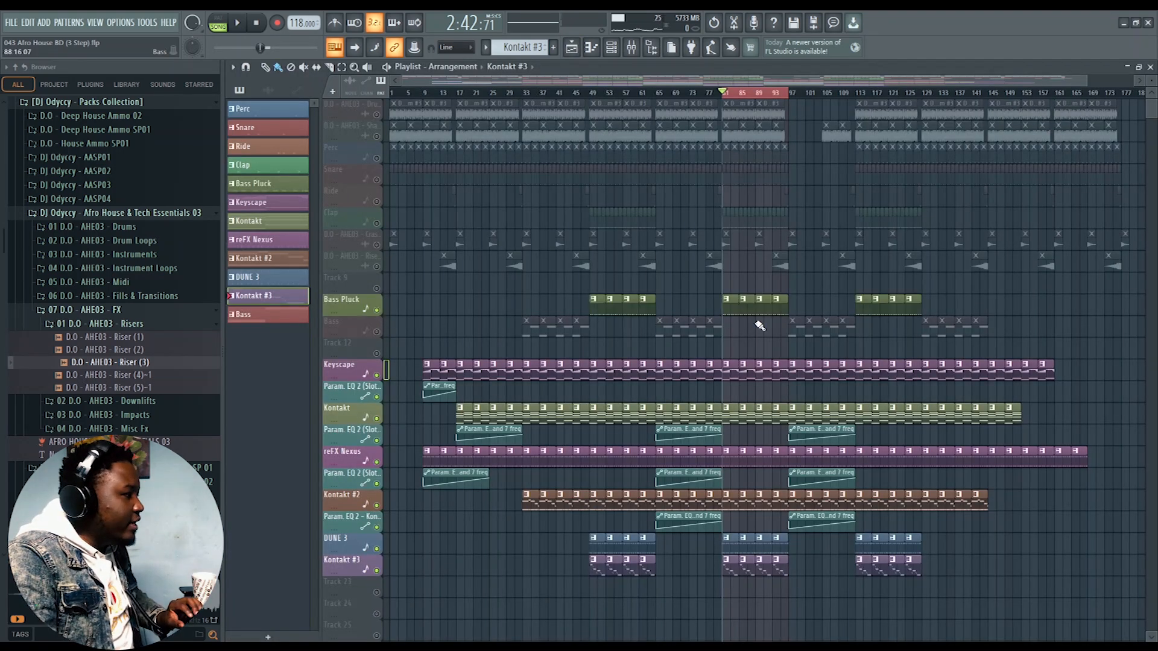
right_click(729, 306)
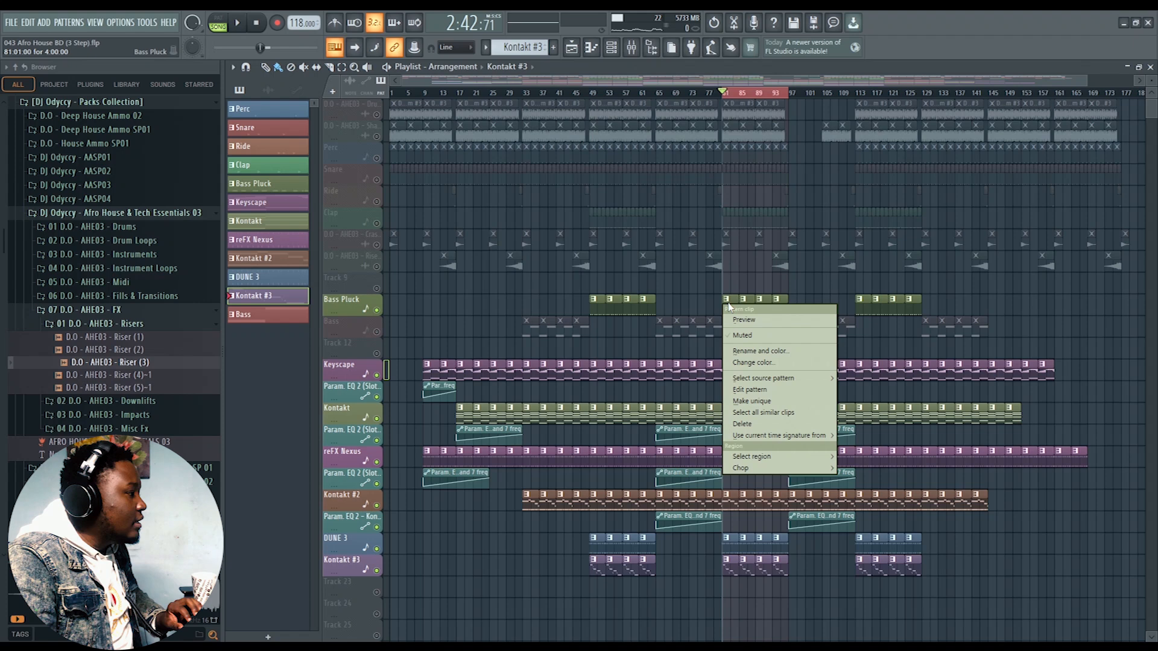
click(833, 294)
click(728, 310)
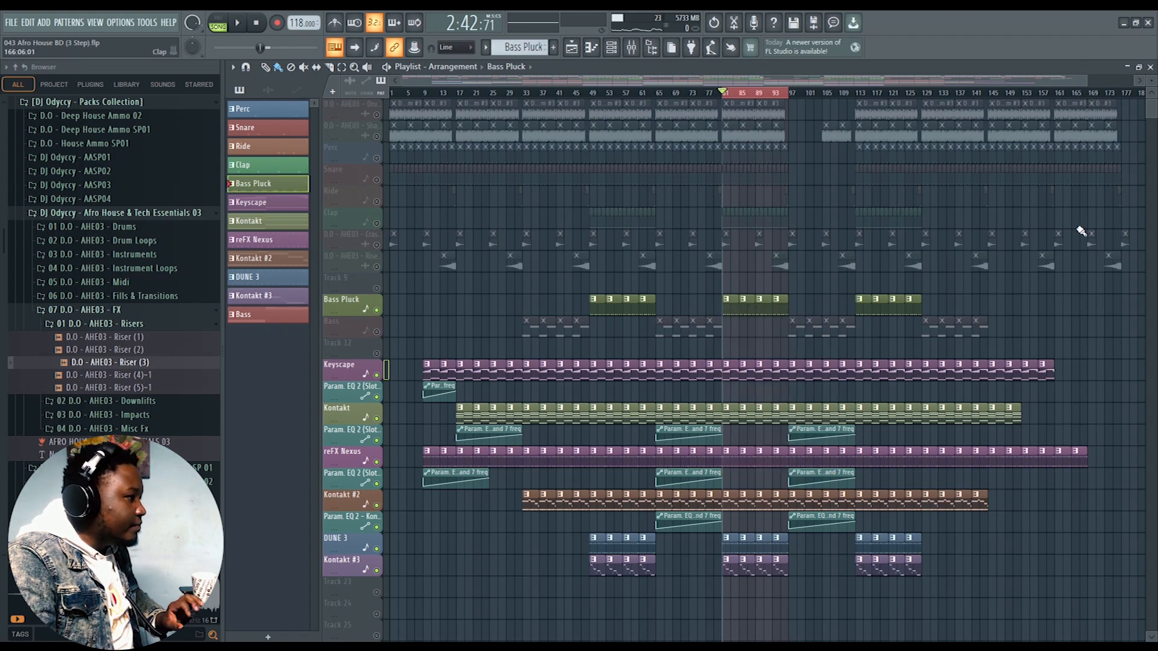
- Play from bar 81 and inspect the Bass Pluck channel's notes and Fruity DX10 synth
key(space)
click(1150, 67)
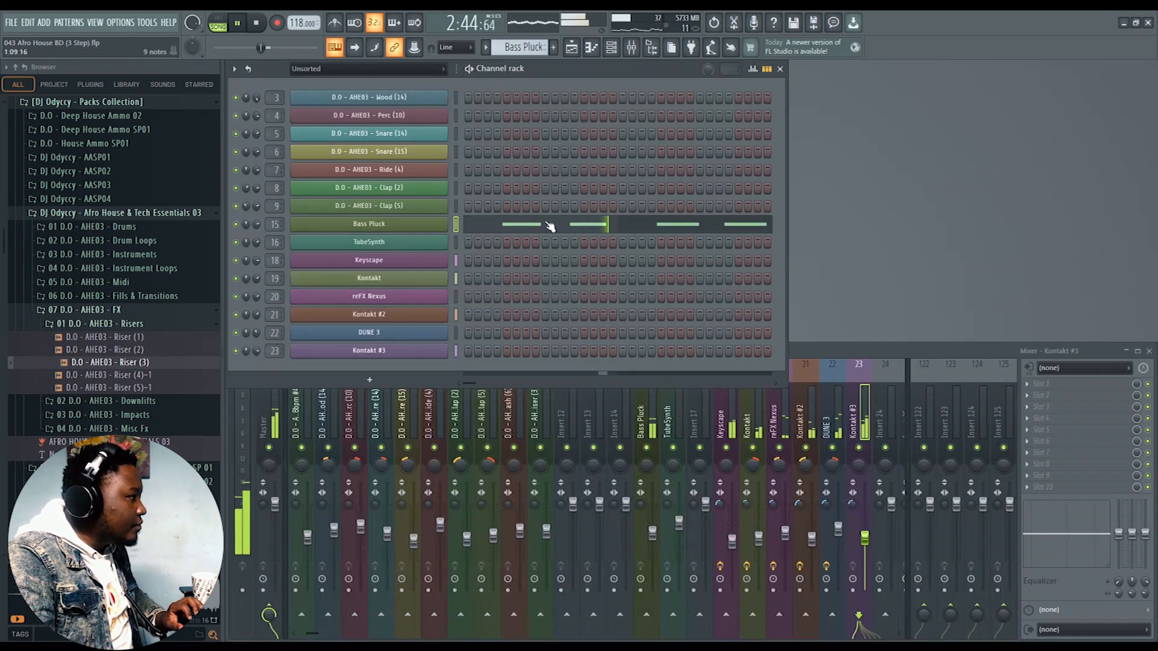
click(421, 228)
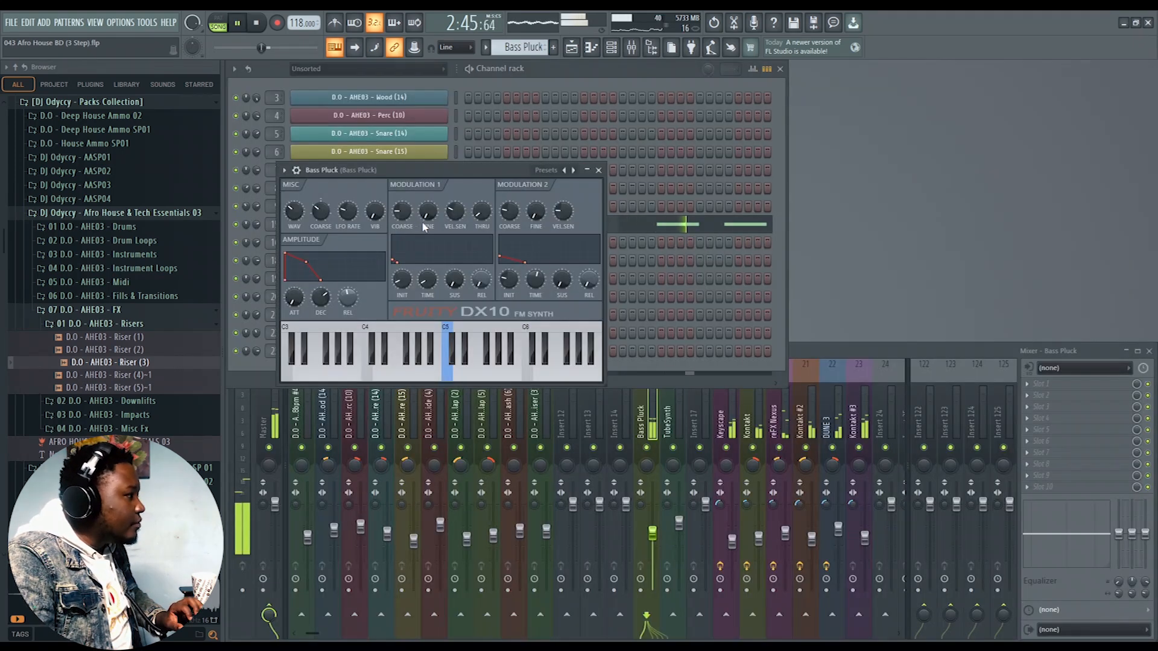
click(598, 169)
- Return to the playlist, stop playback, unmute the Bass track, set the playhead to bar 65, and select the Bass pattern
click(571, 48)
click(663, 83)
key(space)
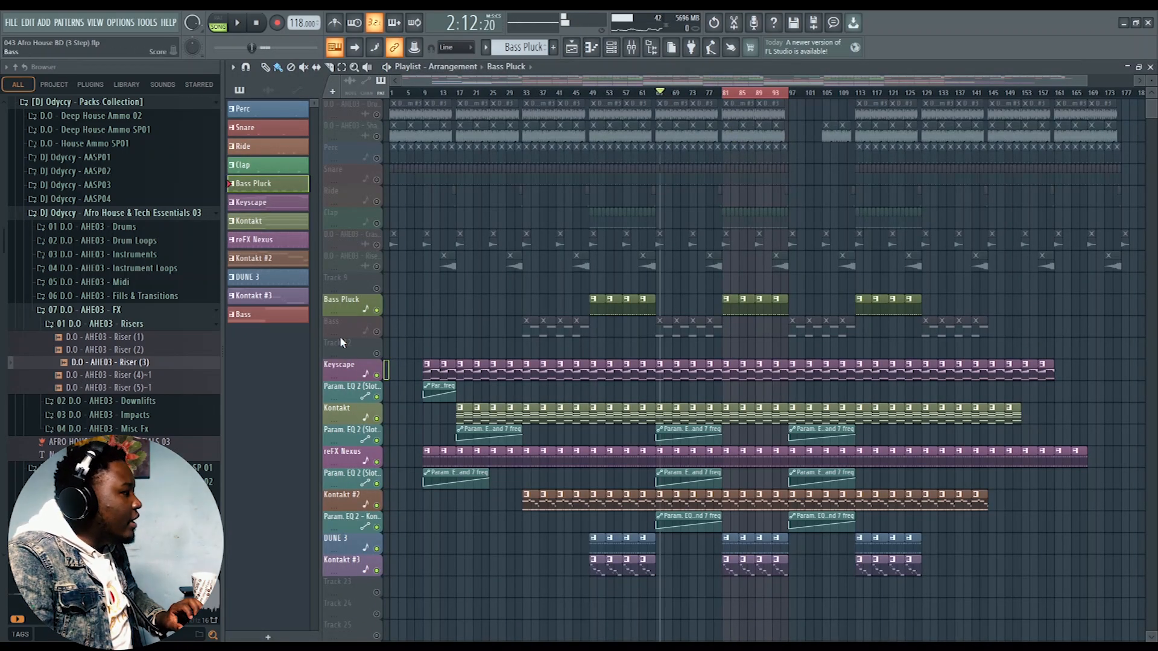
click(376, 331)
click(656, 93)
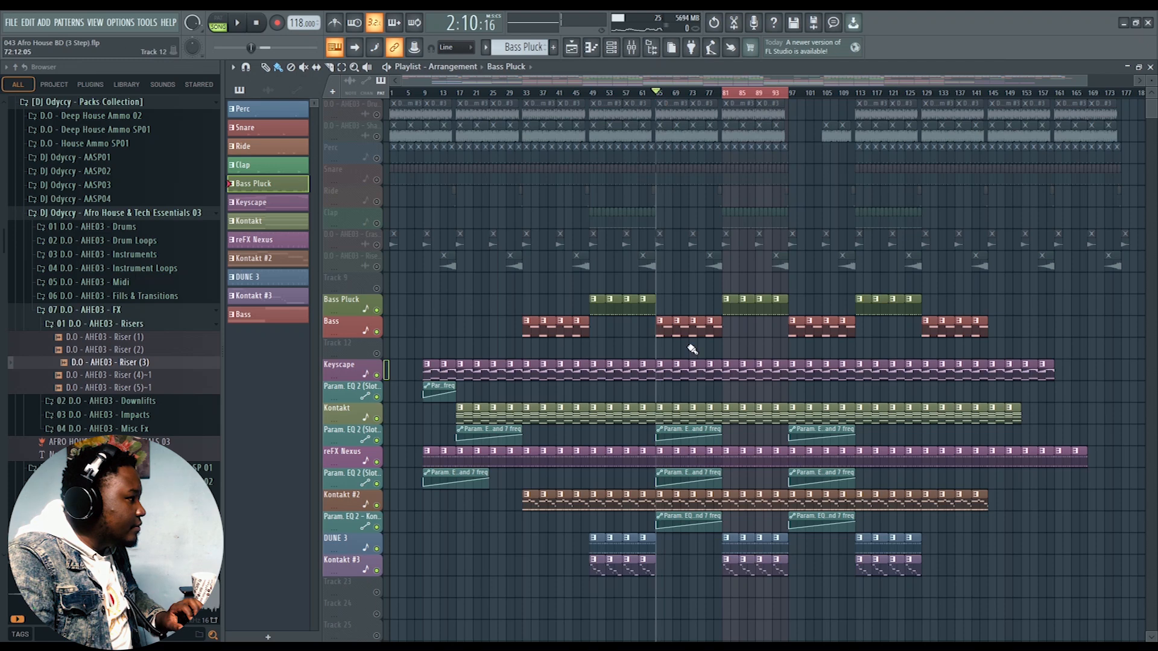
click(665, 332)
- Play the Bass section from bar 65 and inspect the TubeSynth channel's Simple Fat Bass preset, ending with playback stopped
key(space)
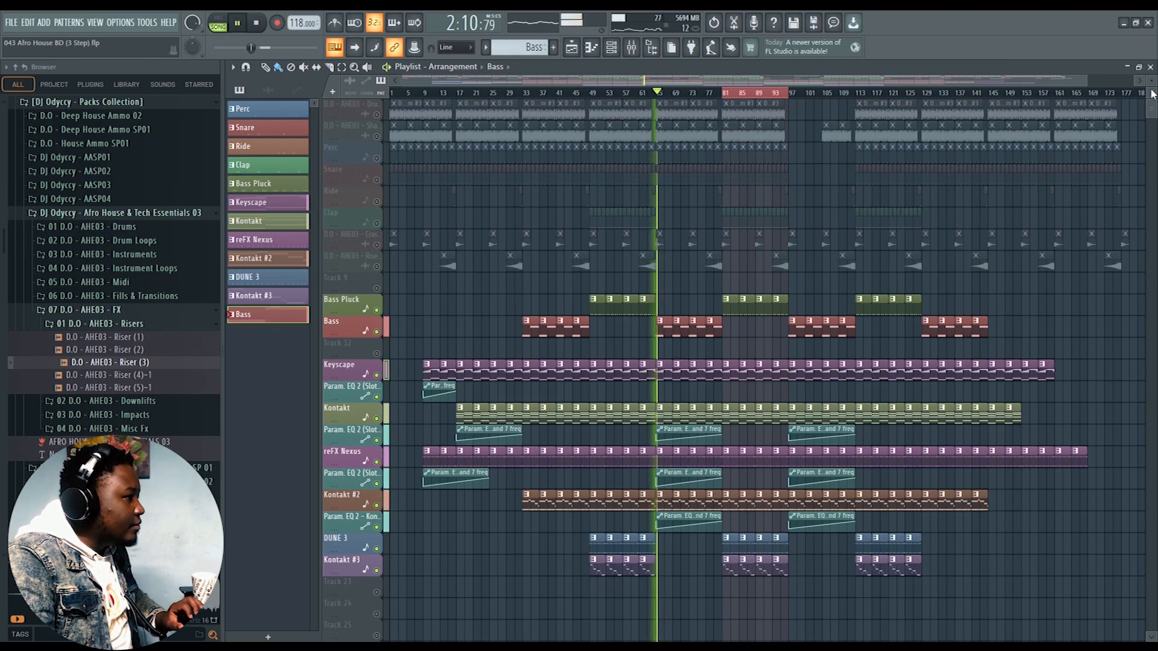
click(1150, 67)
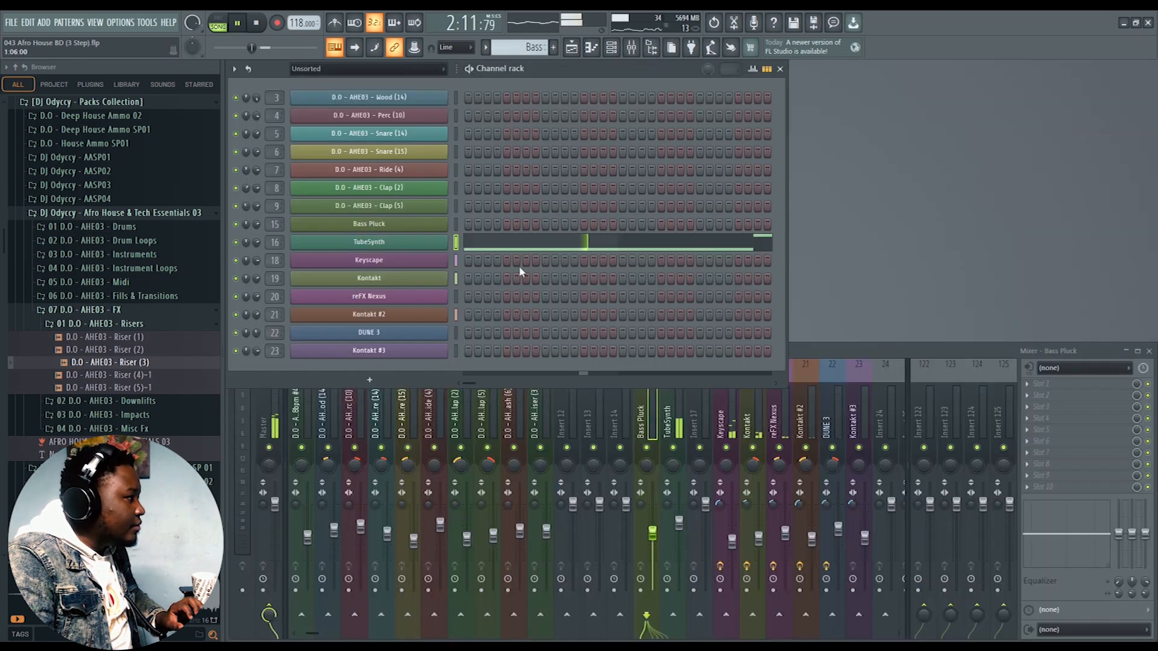
click(336, 242)
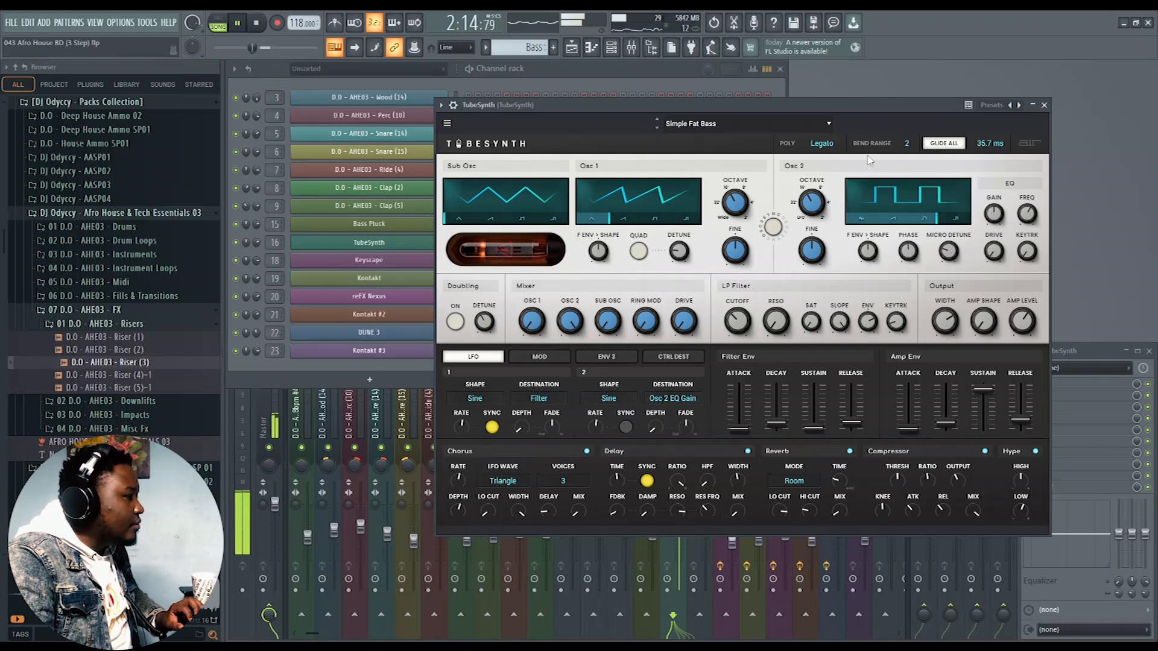
click(1044, 105)
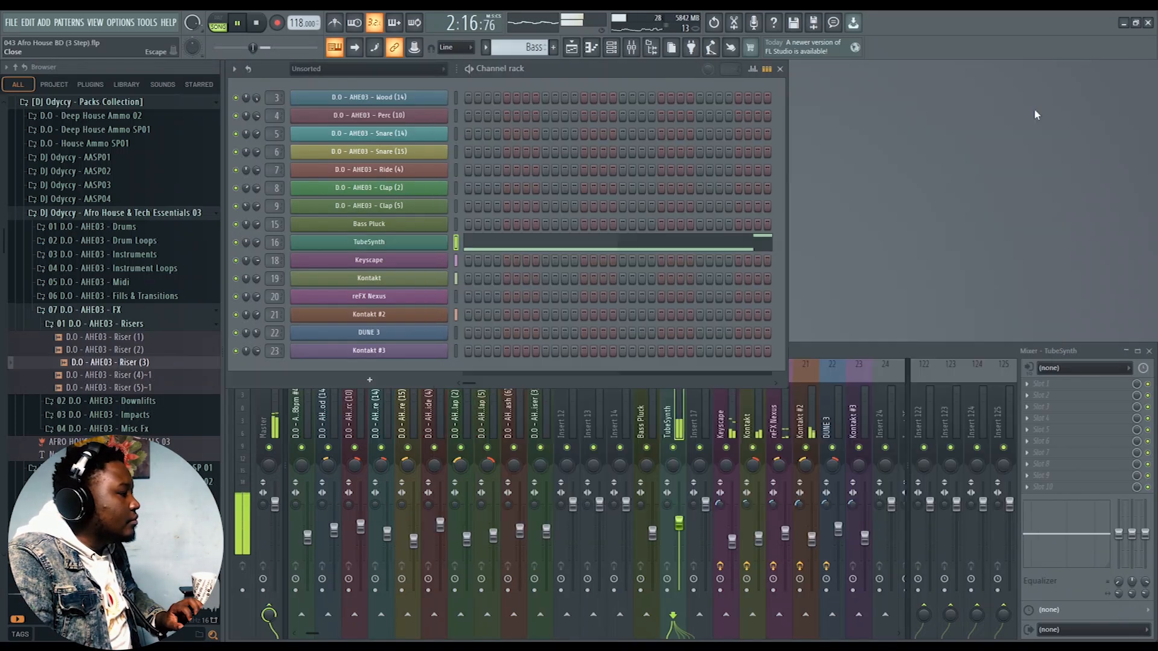
key(space)
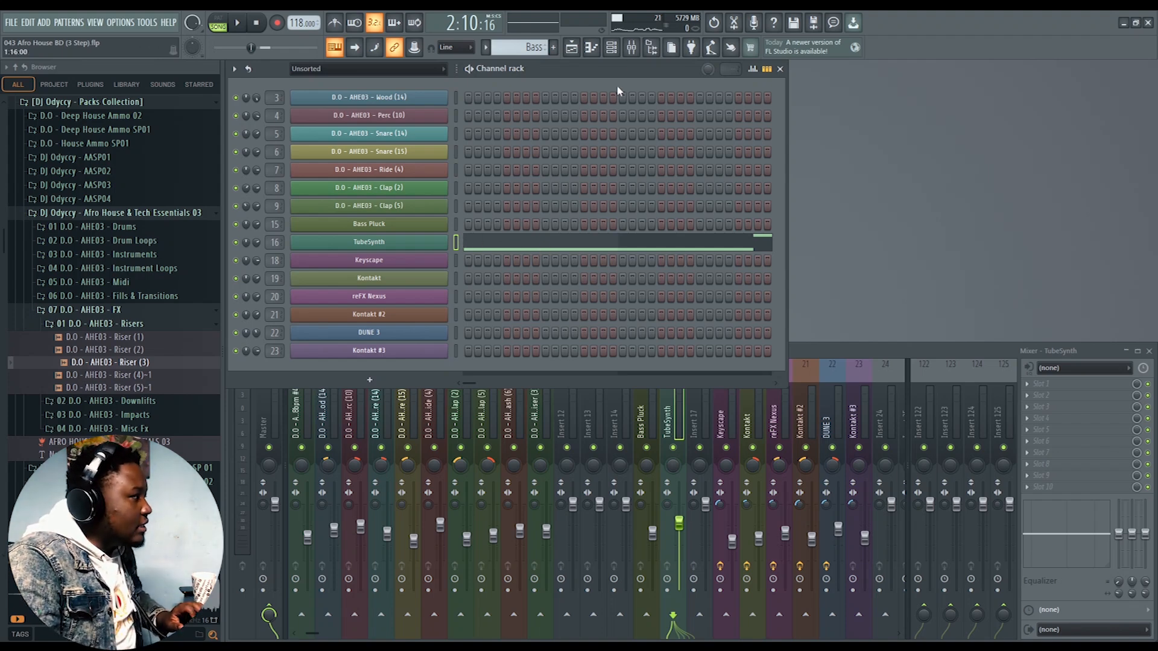
- Unmute the DrumLoop 118bpm #3 track in the playlist and inspect its audio clip settings and waveform
click(571, 47)
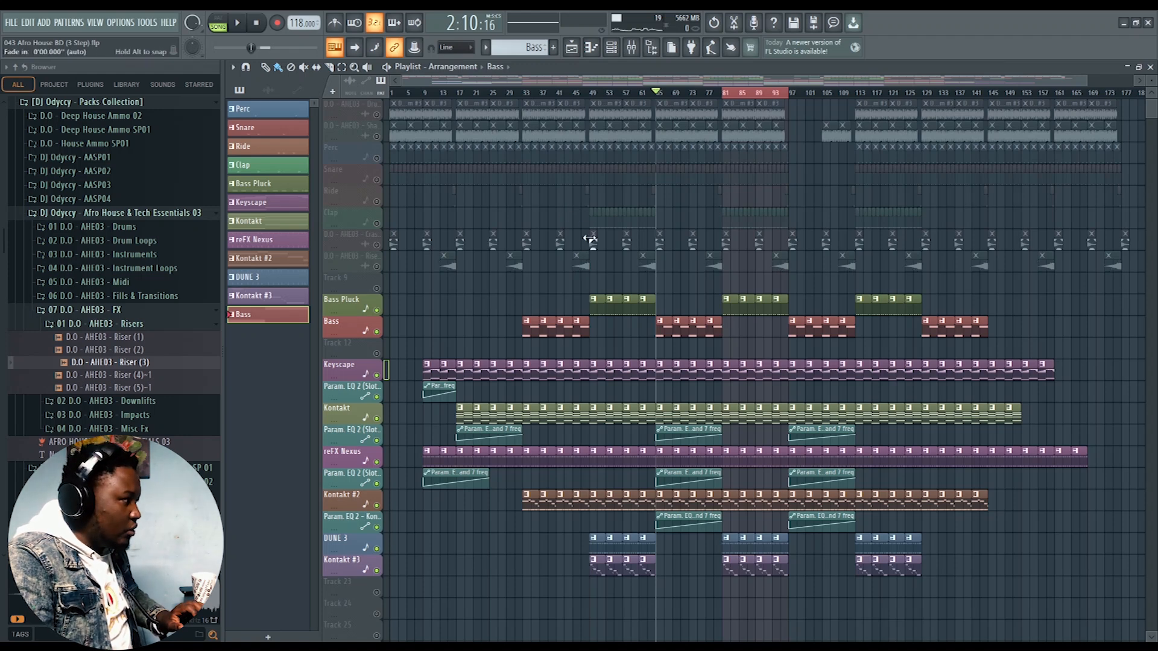
click(377, 114)
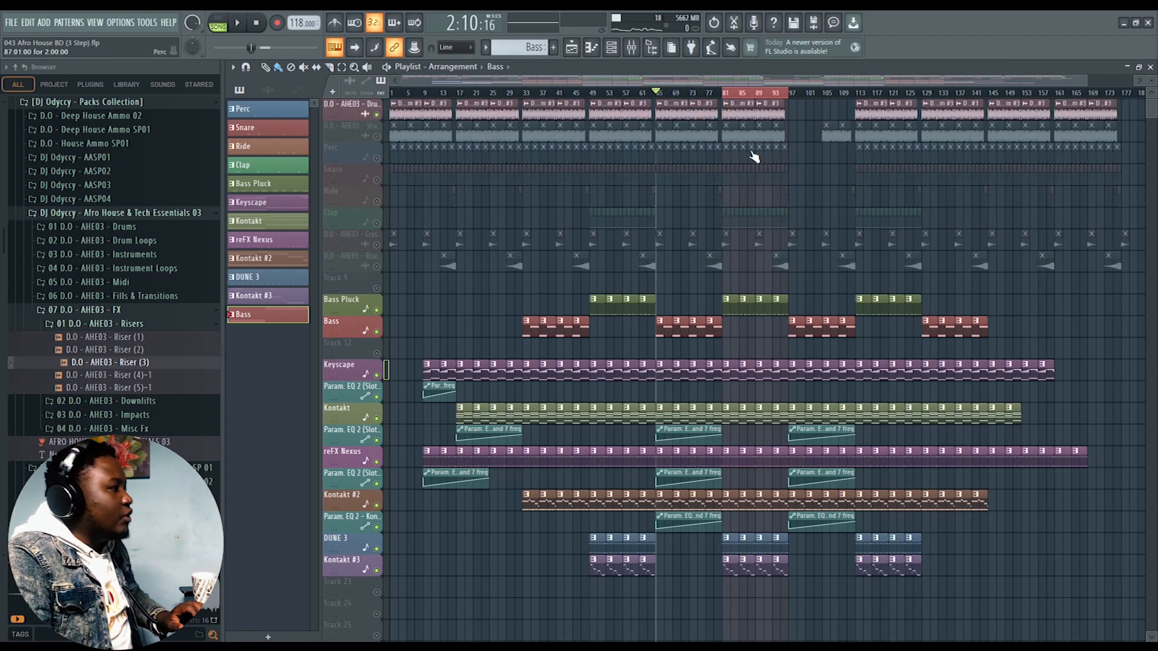
double_click(739, 108)
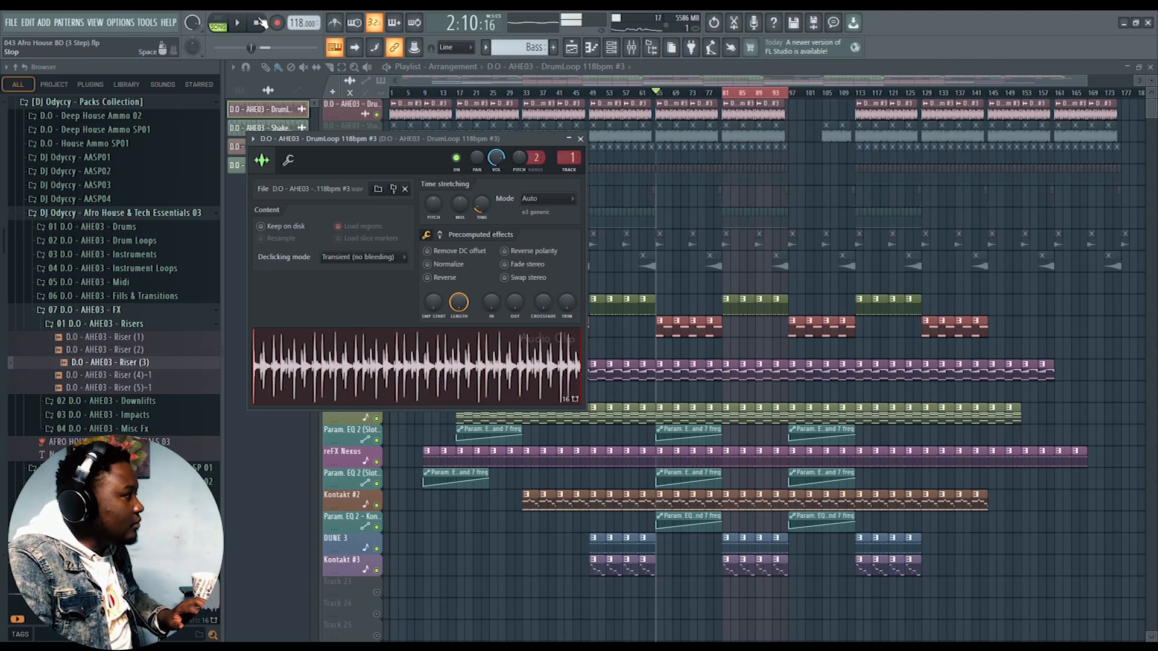
click(259, 25)
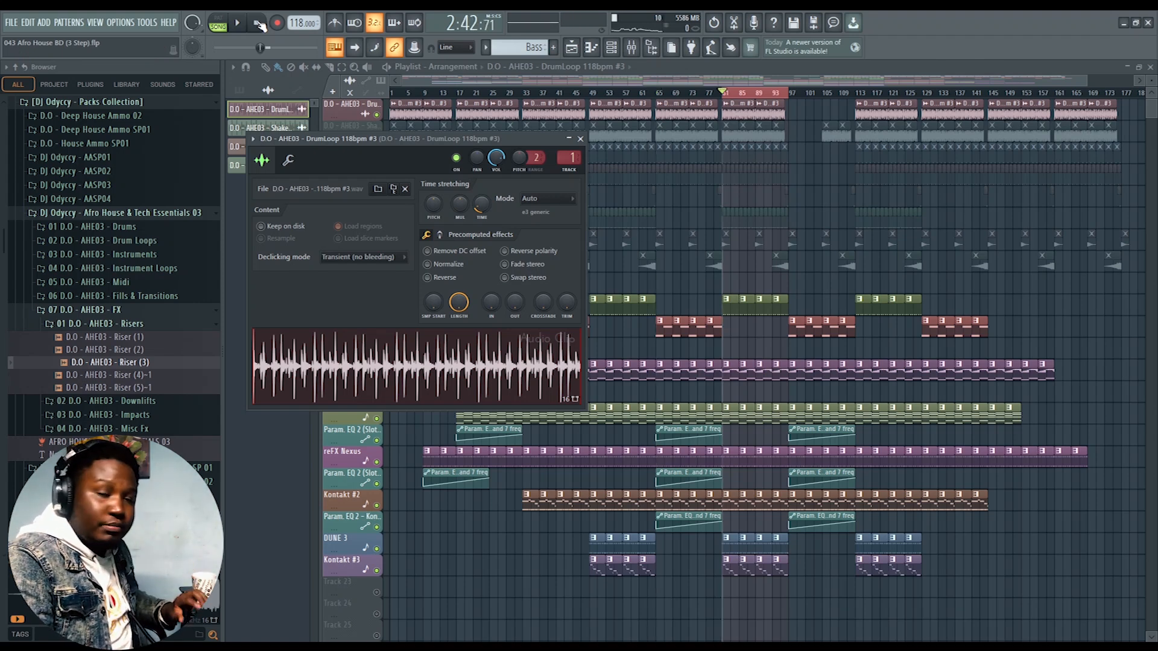
click(580, 139)
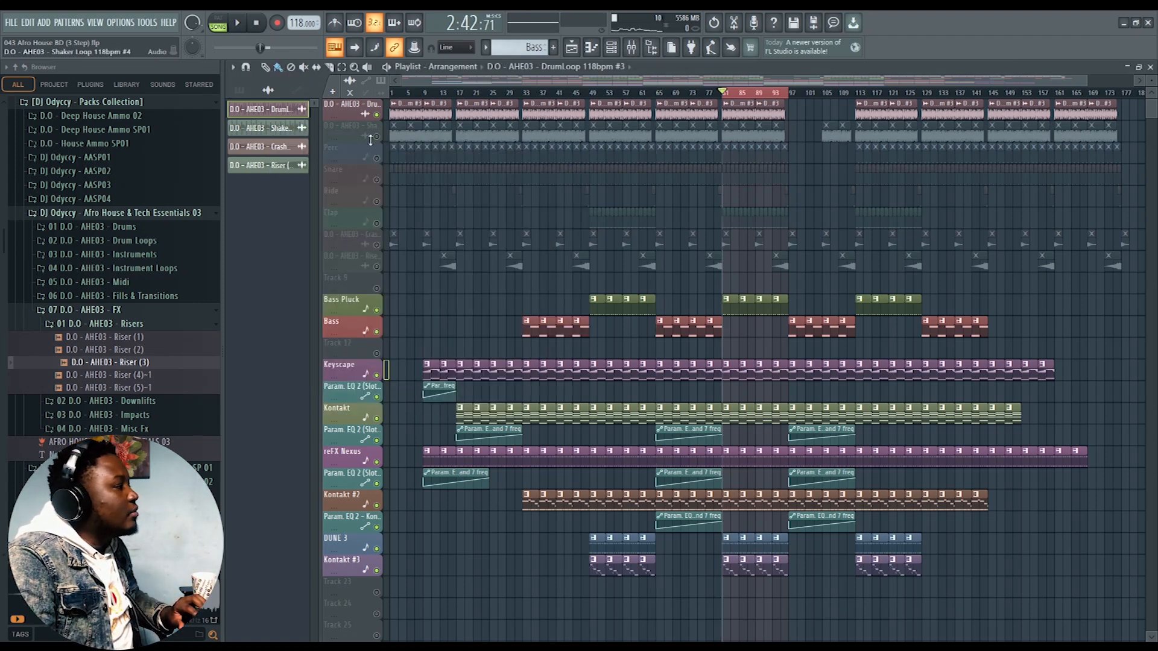
- Unmute the Shaker Loop 118bpm #4 track in the playlist
click(376, 136)
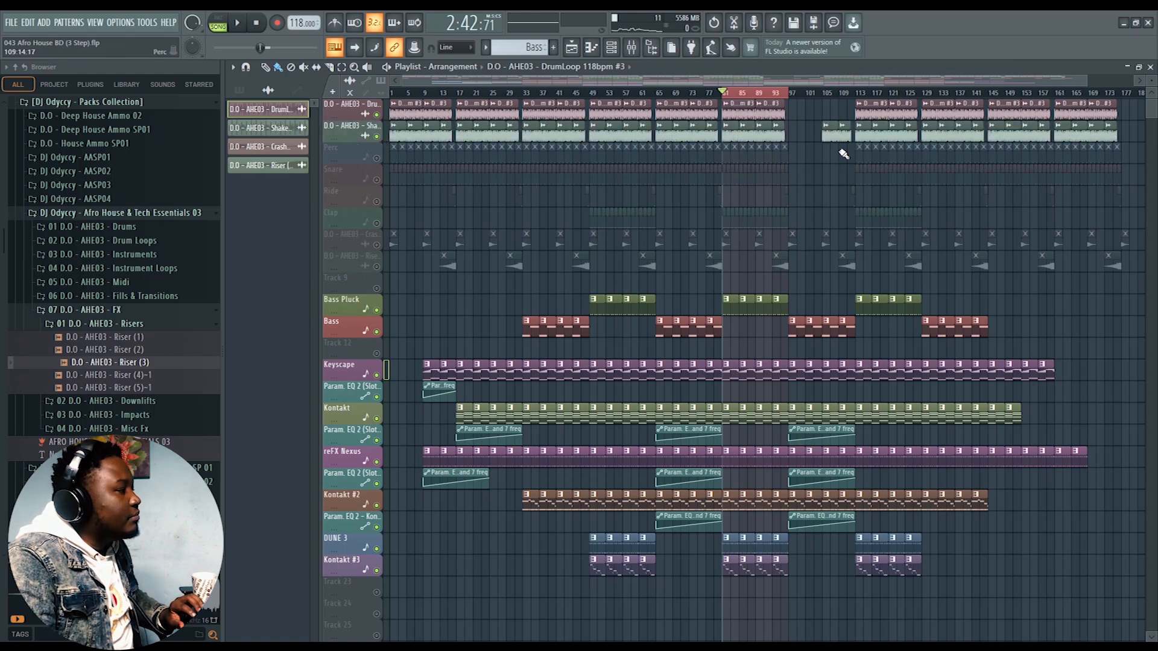
- Select the Shaker Loop 118bpm #4 clip and inspect its audio clip settings and waveform
click(728, 133)
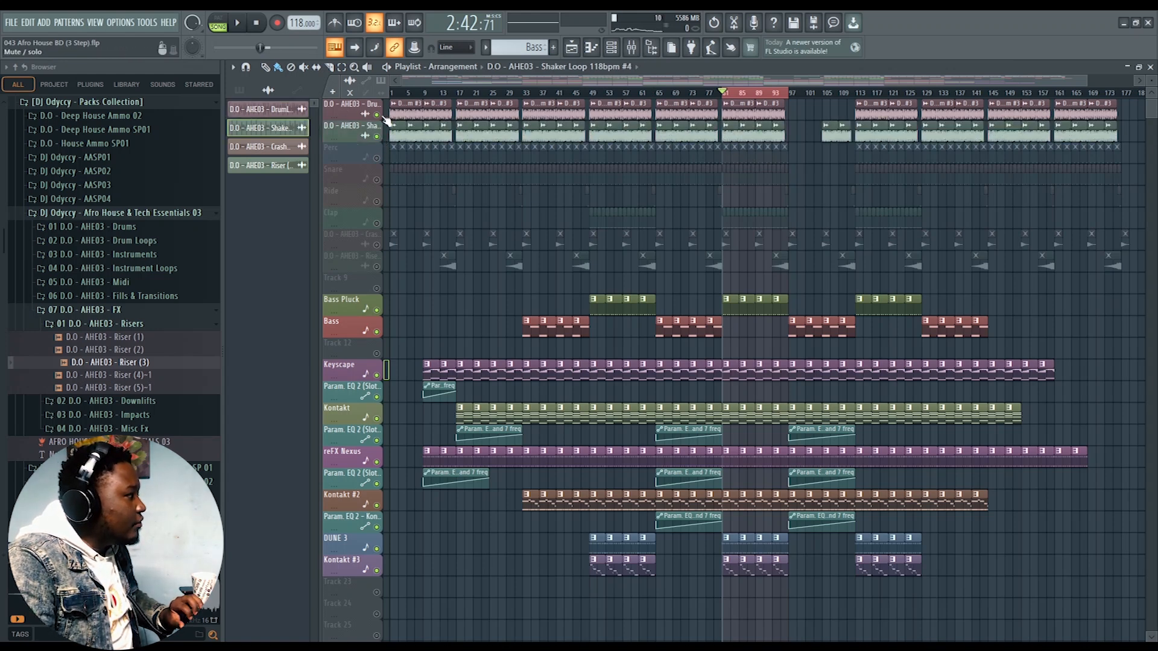
double_click(731, 129)
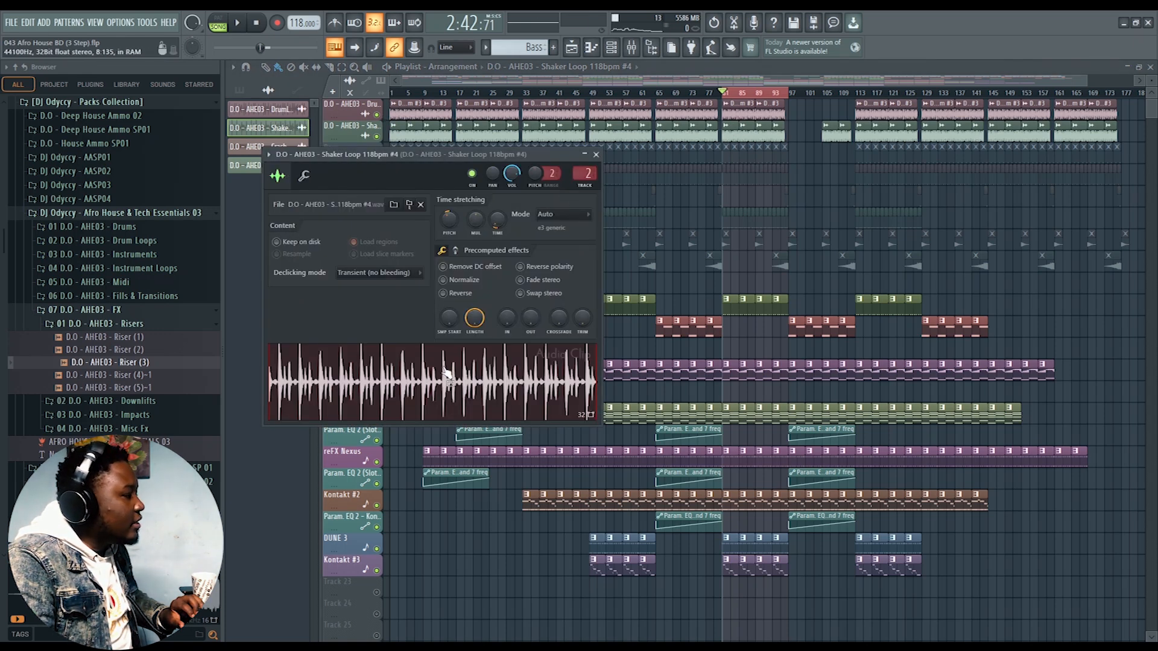
click(595, 154)
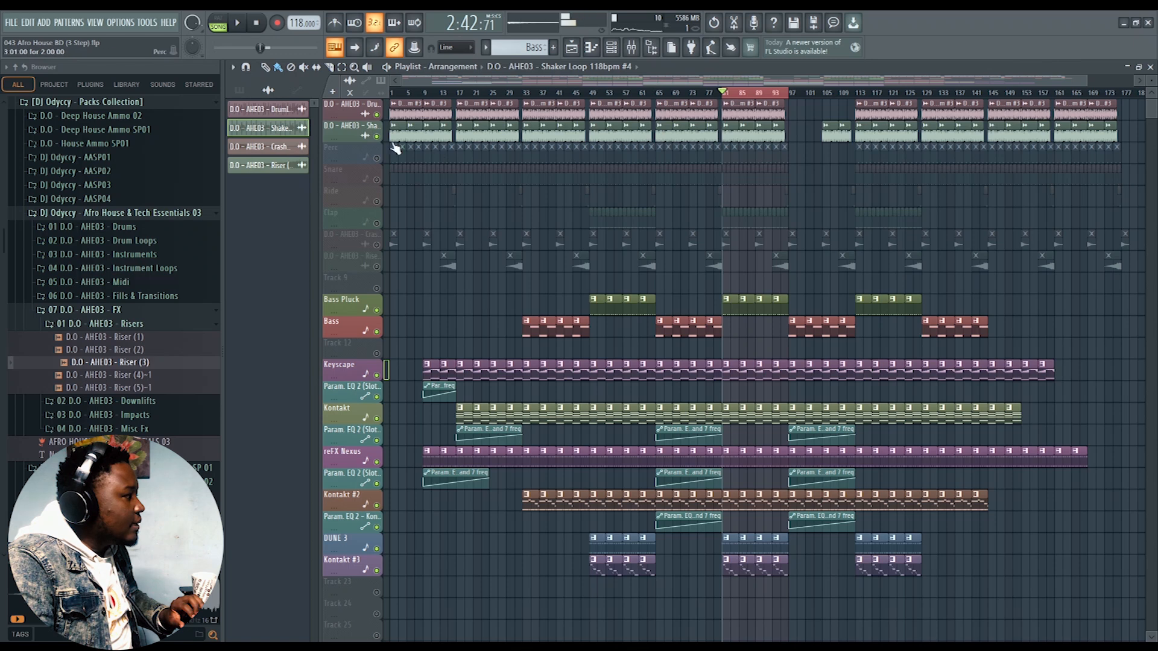
- Mute every track except the drum loop and shaker loop, and briefly play the two loops together
mouse_move(386, 111)
mouse_down()
mouse_move(387, 150)
mouse_move(388, 135)
mouse_up()
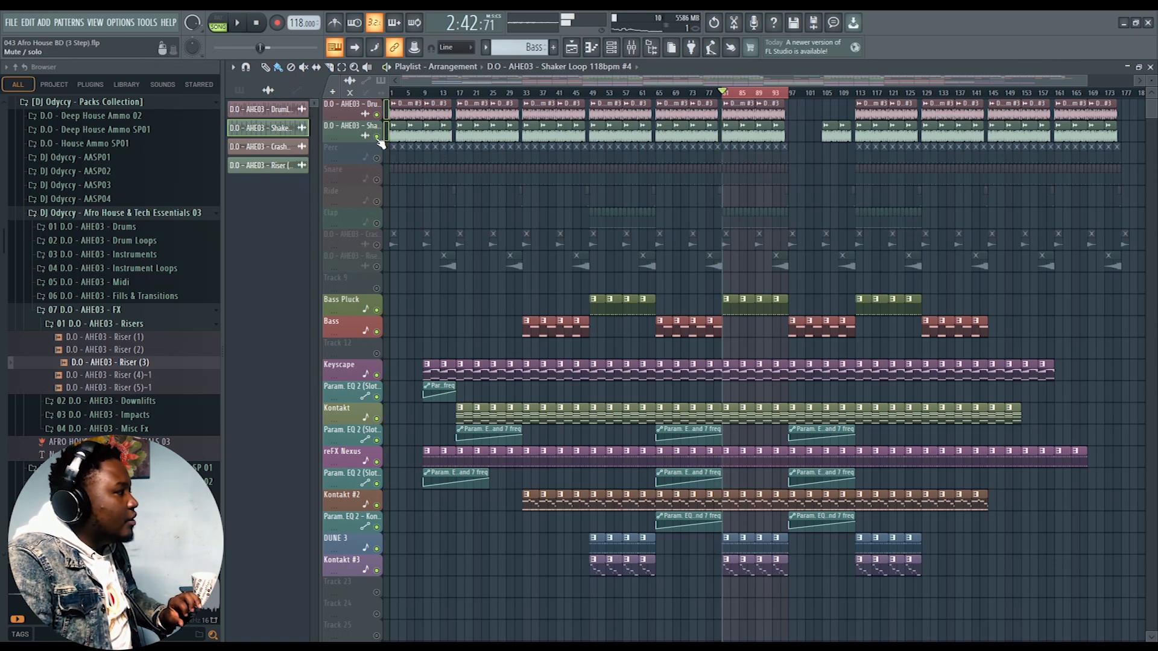
ctrl+click(376, 136)
key(space)
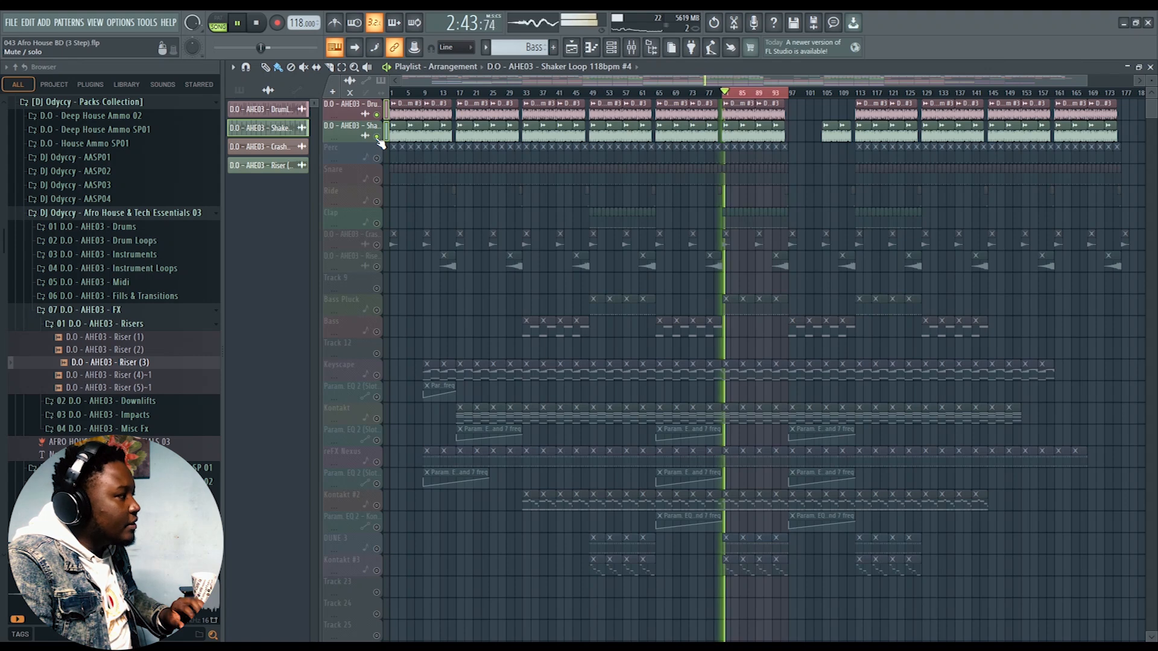
key(space)
- Unmute the Perc track, play it with the loops, and audition the Perc pattern alone in pattern mode with the channel rack showing
click(377, 158)
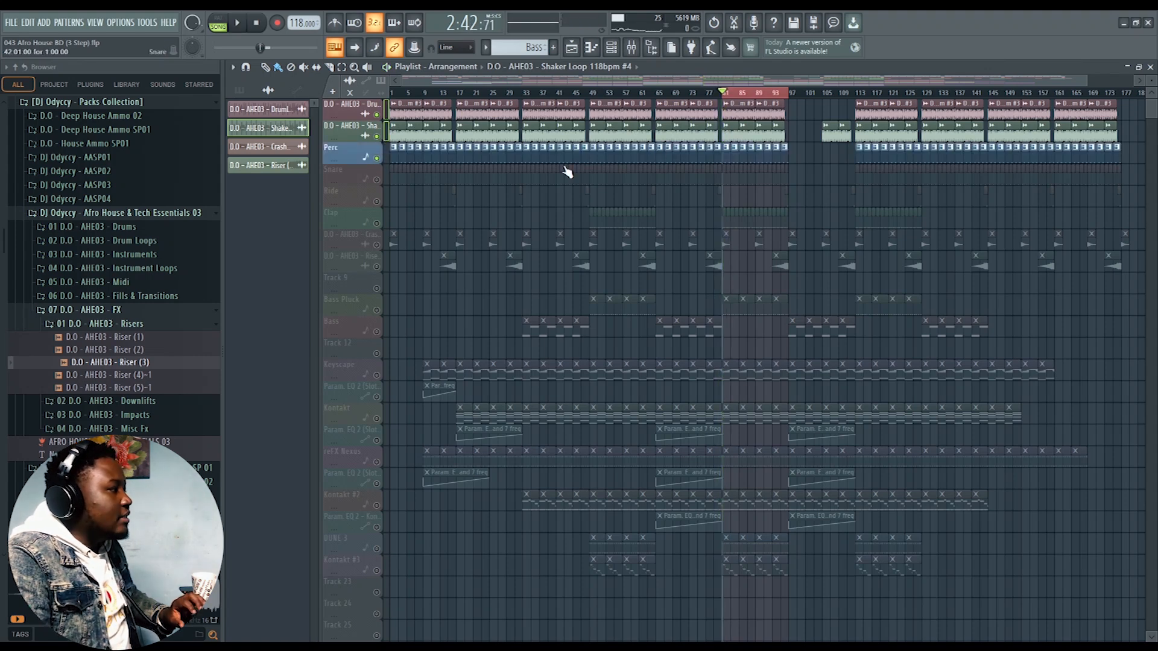
key(space)
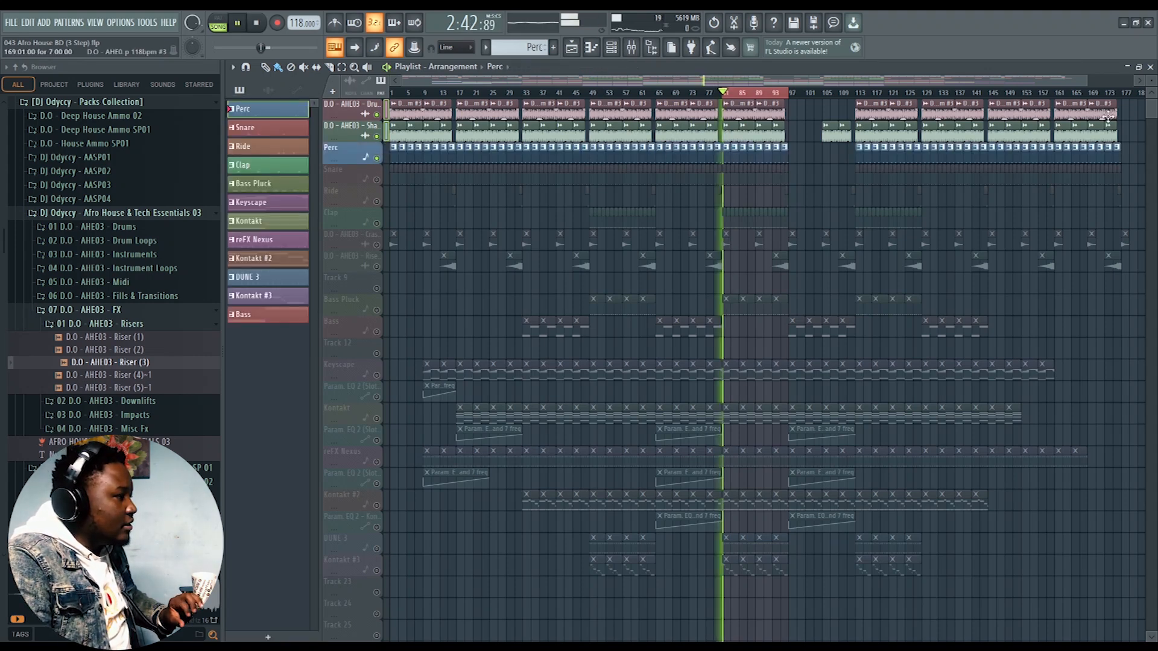
click(1150, 67)
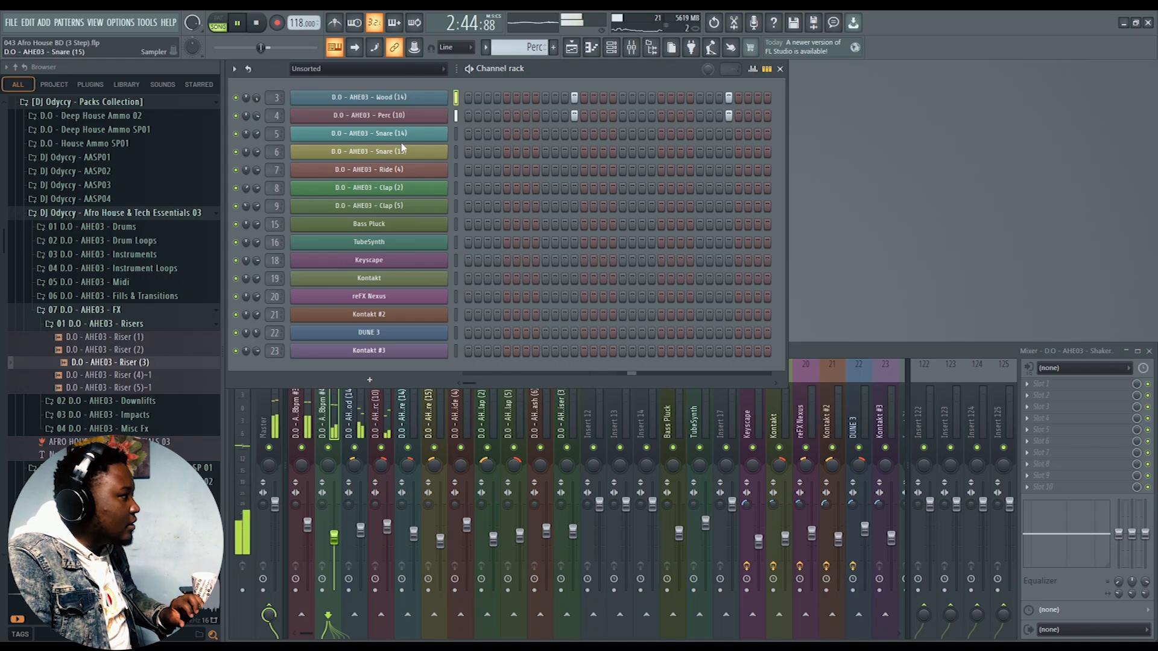
key(space)
click(218, 19)
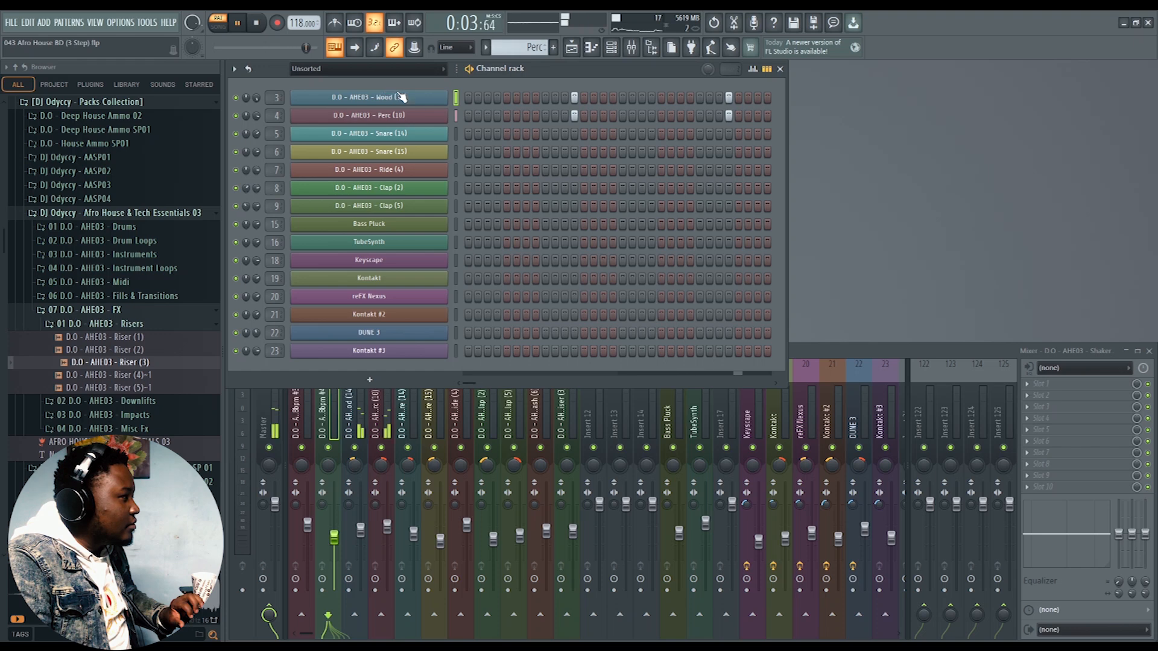
key(space)
- Inspect the Perc (10) channel's sample waveform and its echo delay feedback and time settings
click(386, 115)
drag(454, 201, 586, 184)
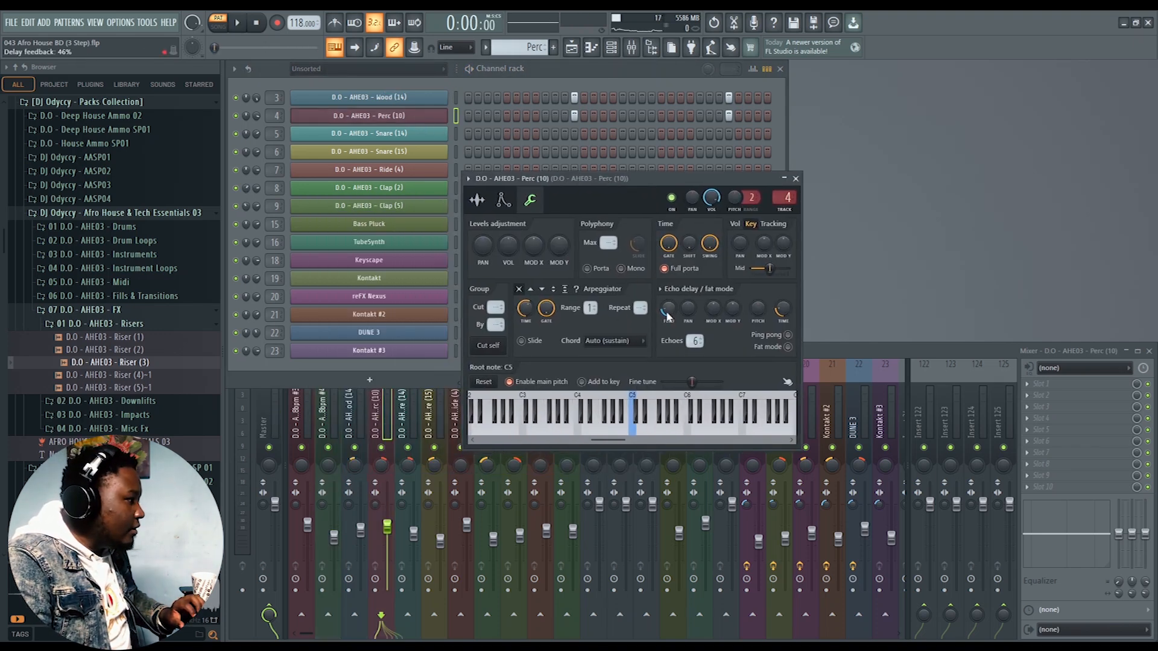
click(477, 200)
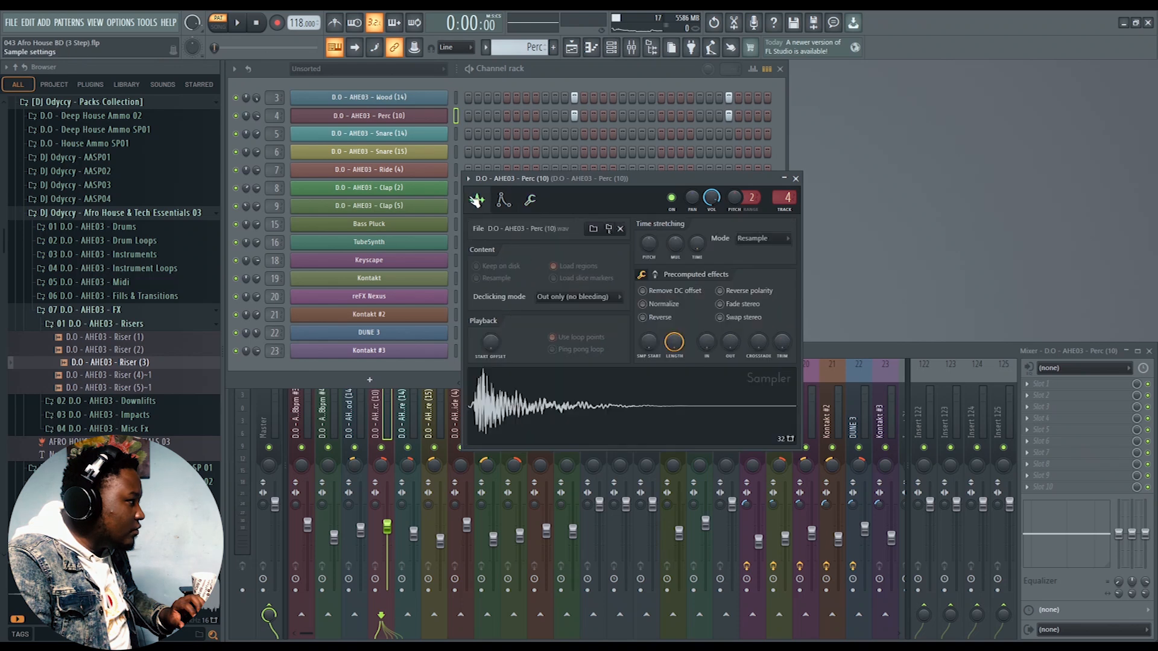
click(530, 200)
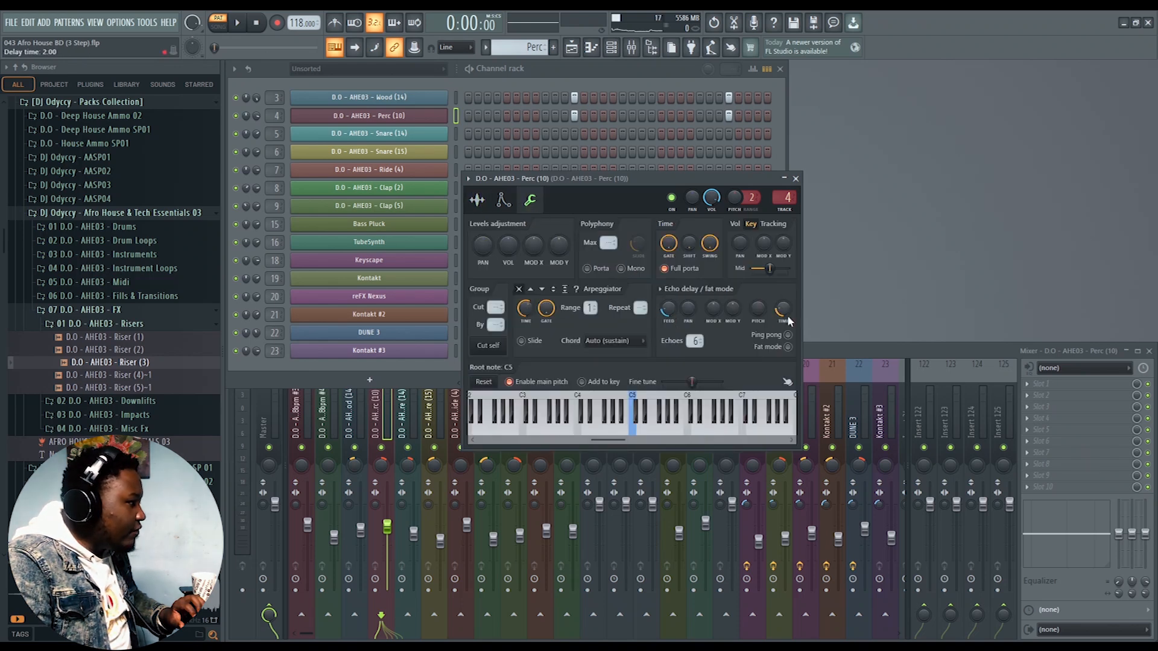
click(796, 179)
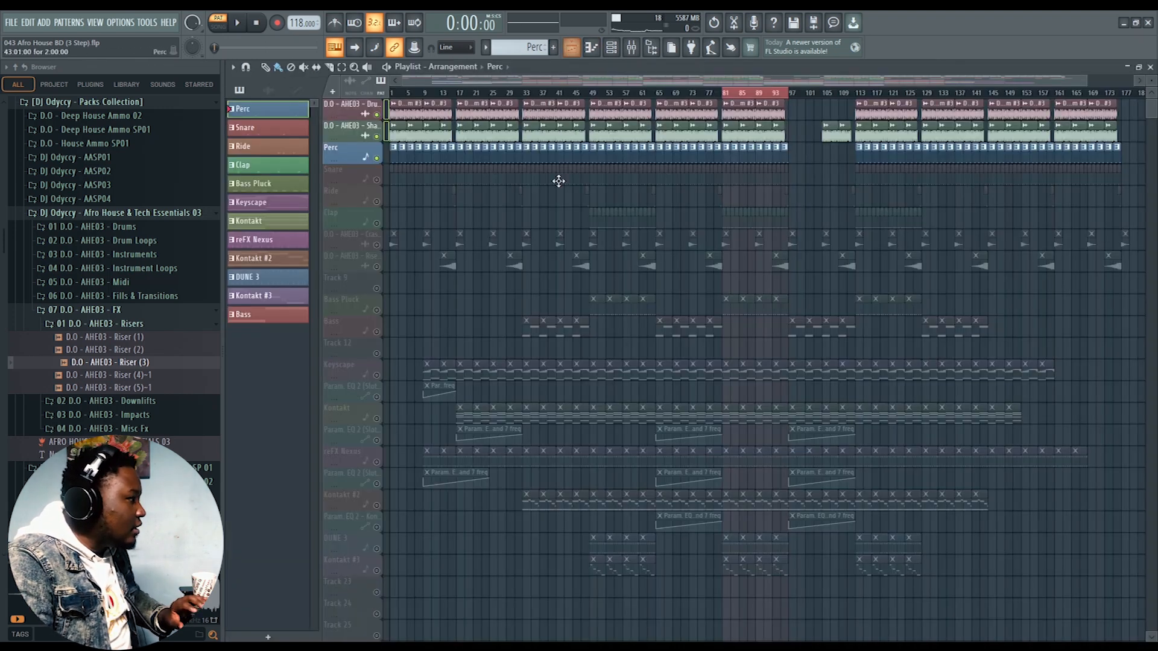
- Return to the playlist, unmute the Snare track, and audition the Snare pattern on its own
click(571, 47)
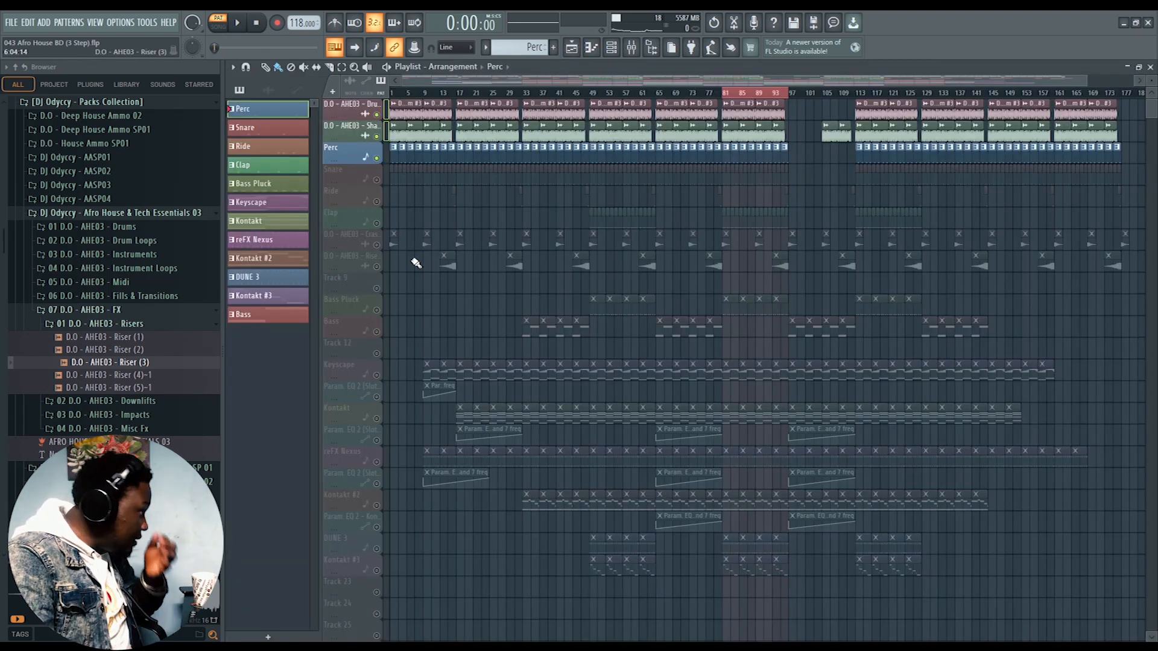
click(377, 179)
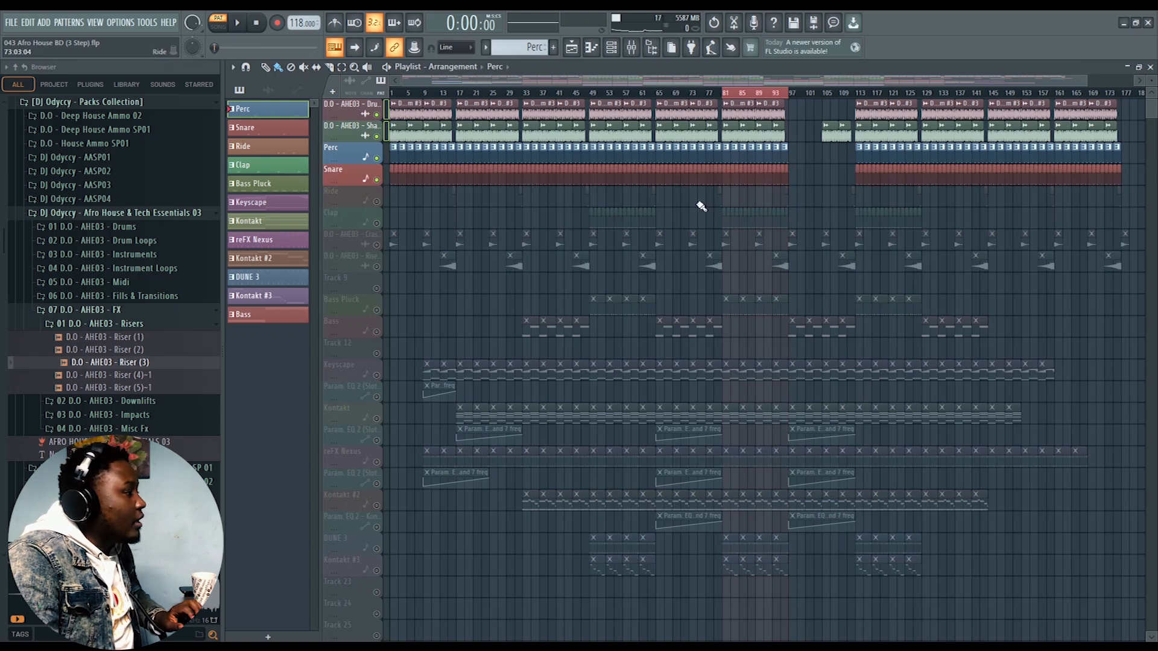
click(730, 175)
key(space)
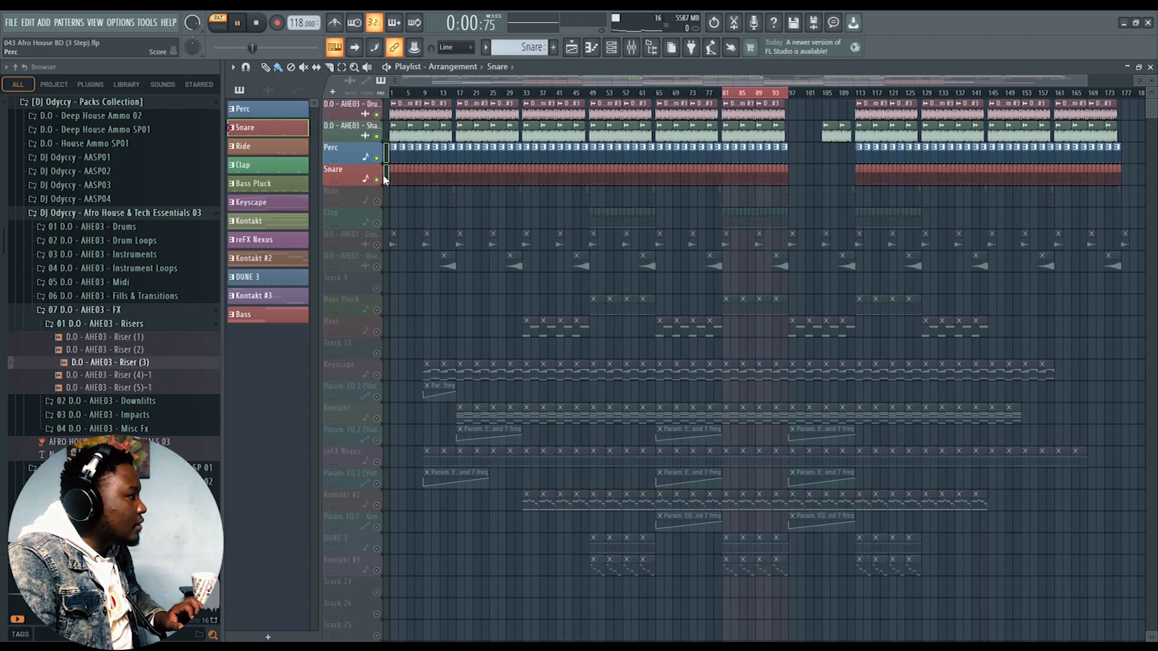
key(space)
- Switch back to song mode and play the loops, Perc and Snare together
click(217, 26)
click(237, 22)
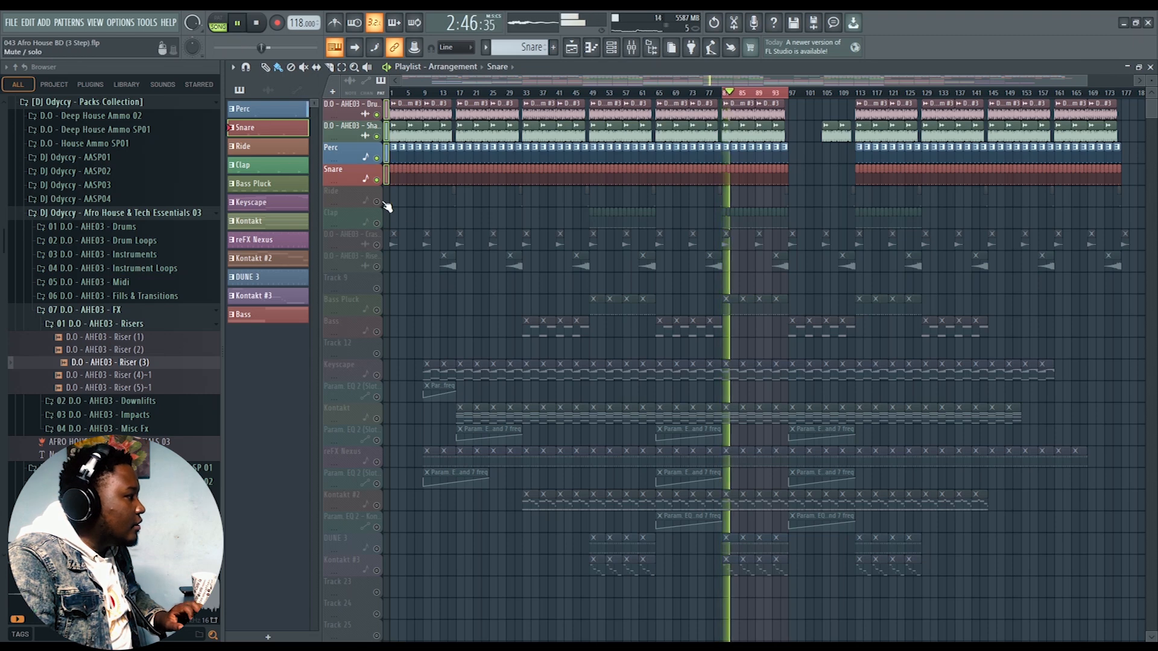
key(space)
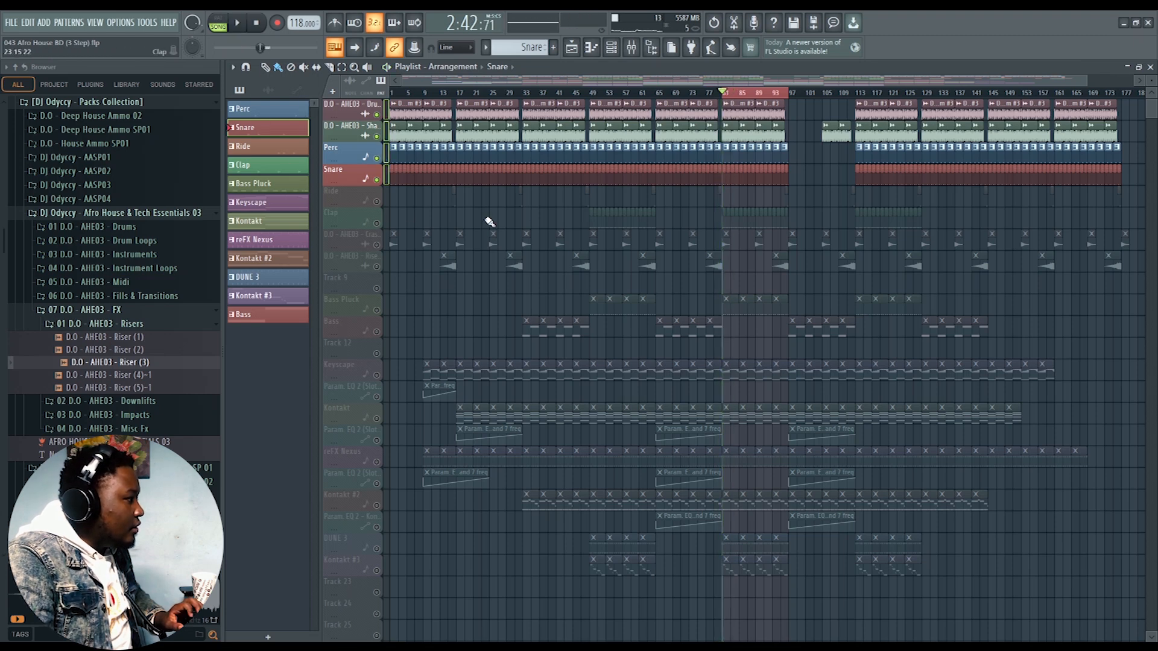
- Unmute the Clap and Ride tracks and play the drum layers from bar 79, ending with playback stopped
click(378, 223)
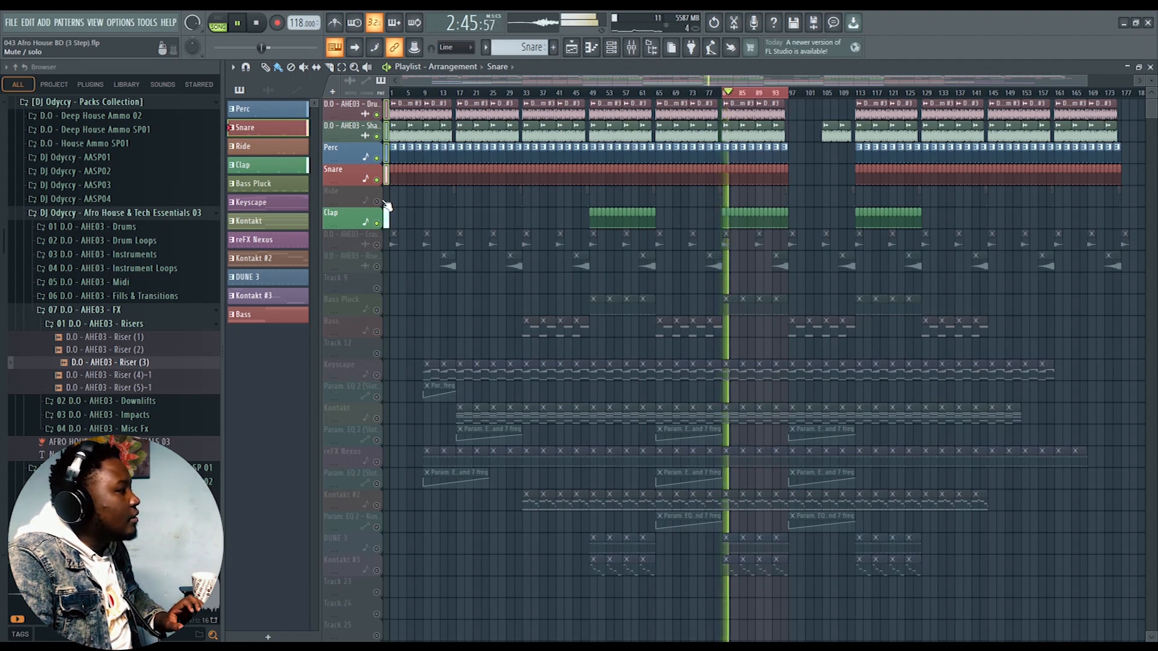
click(377, 202)
key(space)
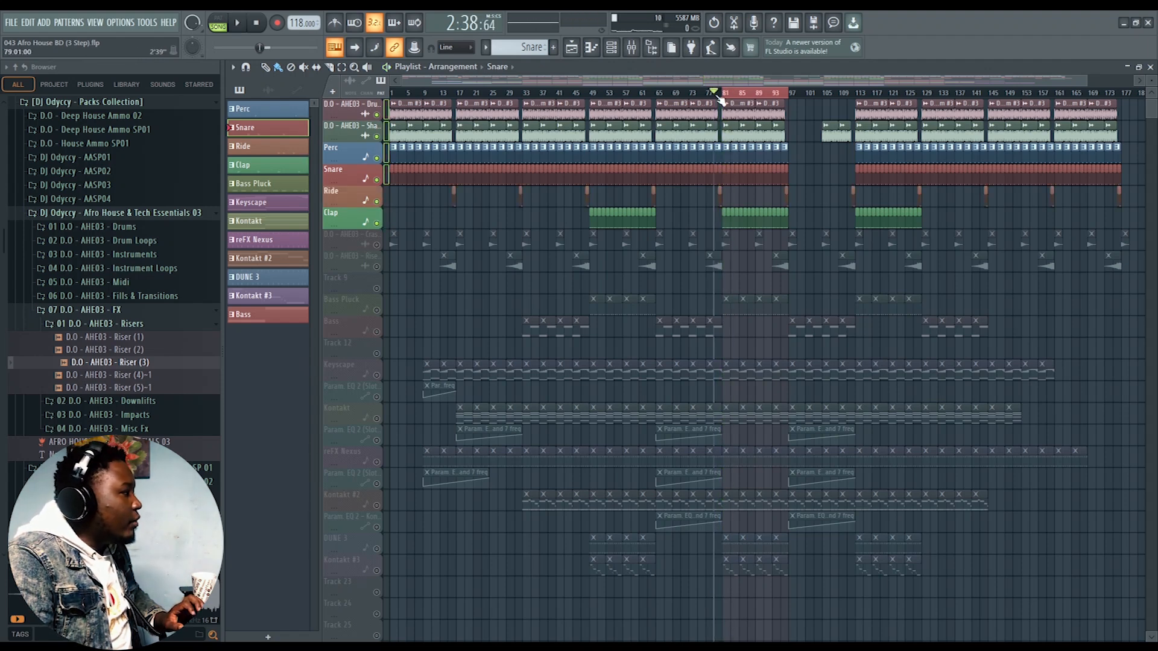
drag(1084, 80, 821, 80)
key(space)
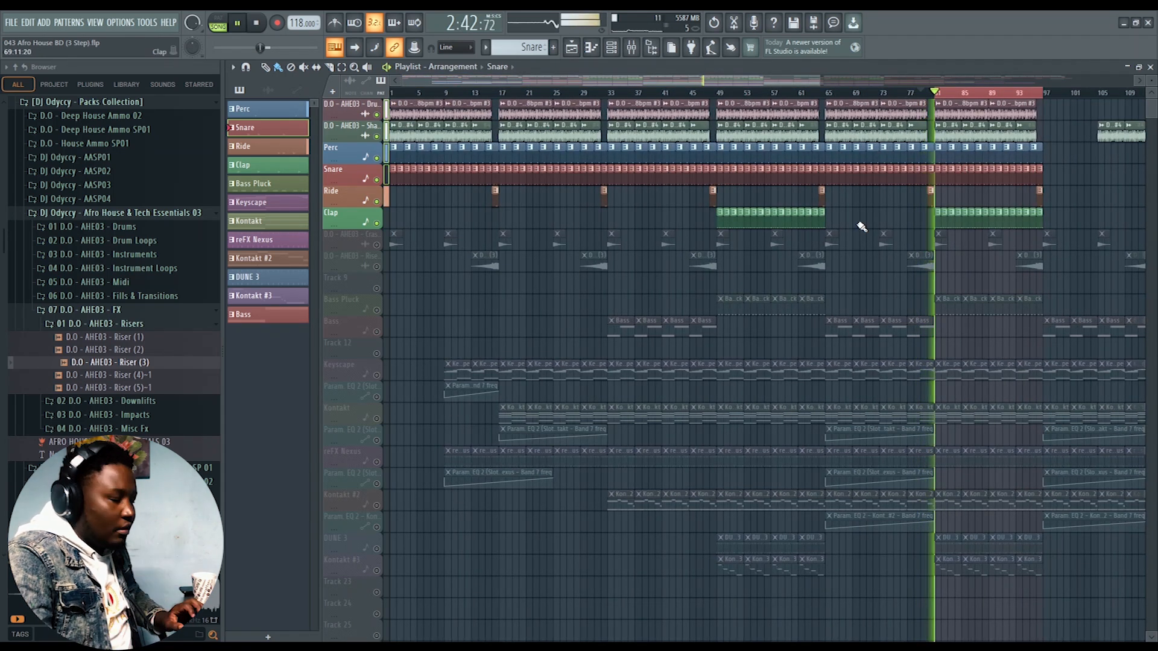
key(space)
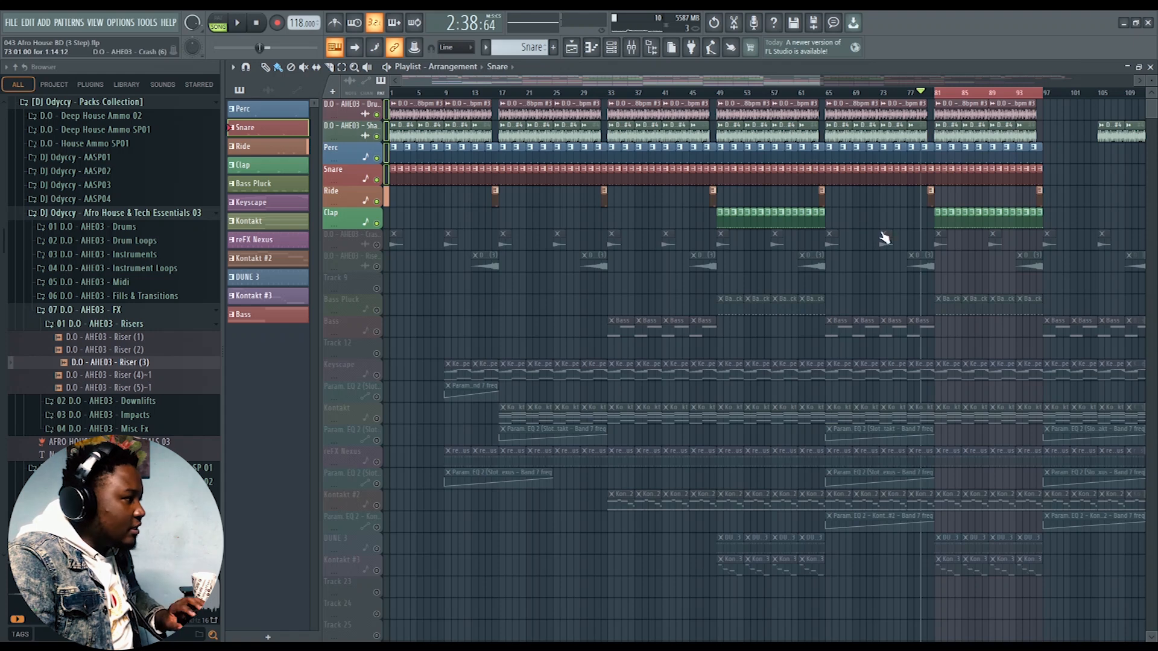
- Unmute the Crash and Riser tracks and play the complete drum and FX section, ending with playback stopped
click(378, 246)
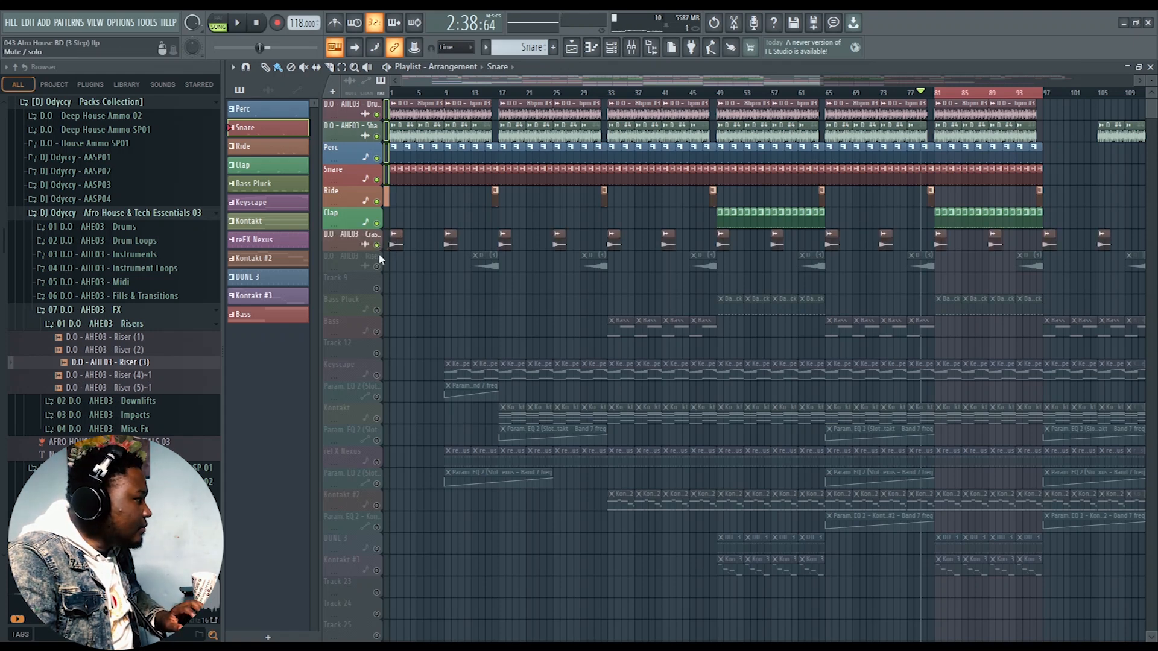
click(378, 267)
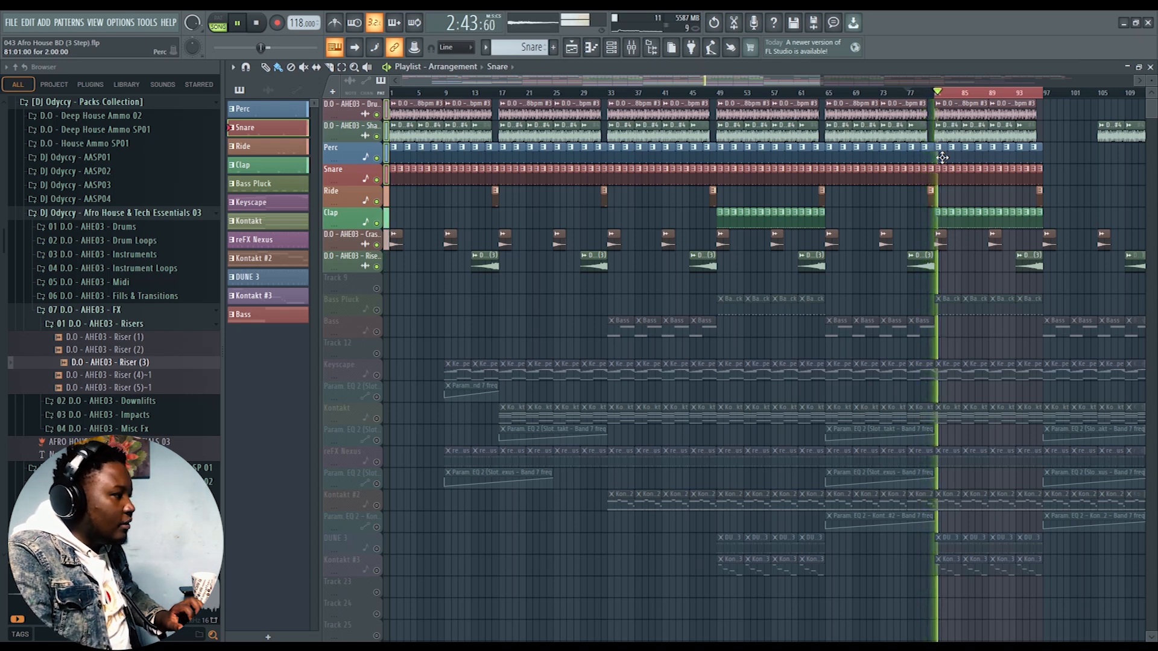
key(space)
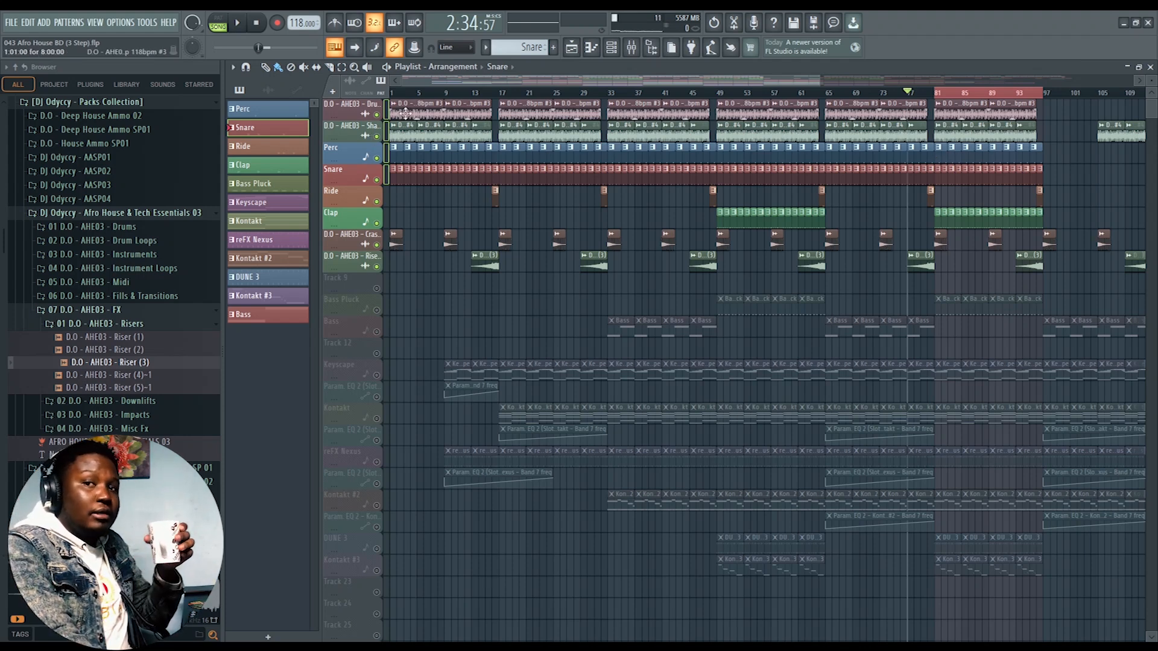
- Unmute the bass, melodic and automation tracks and start playing the full arrangement from the beginning
click(447, 93)
click(240, 25)
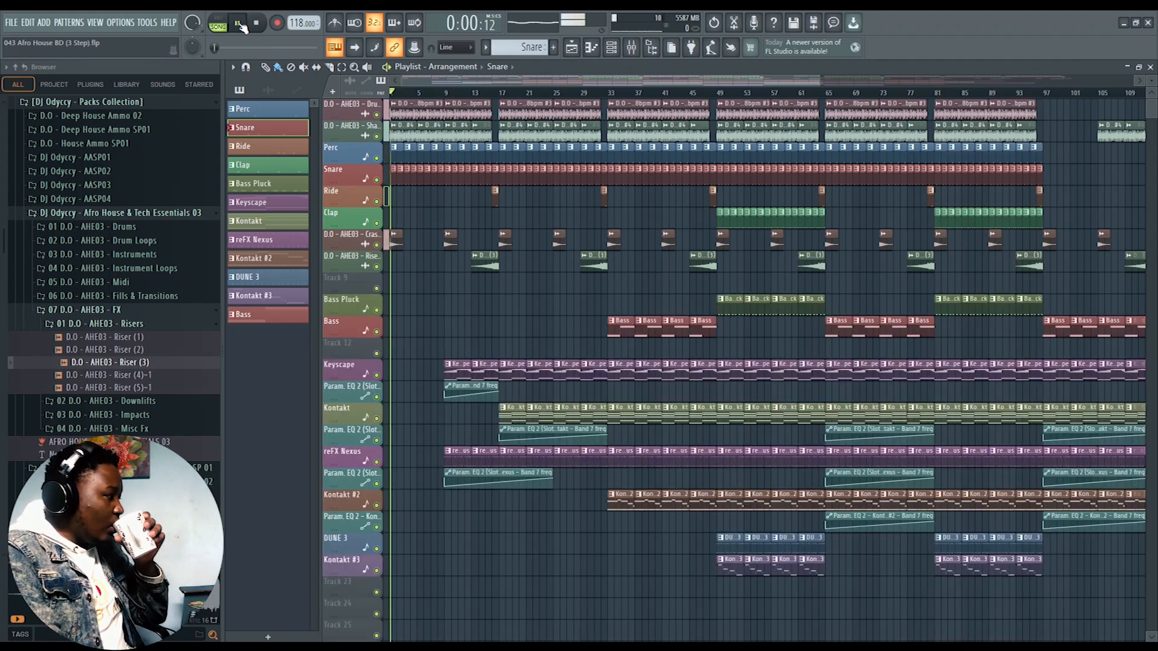